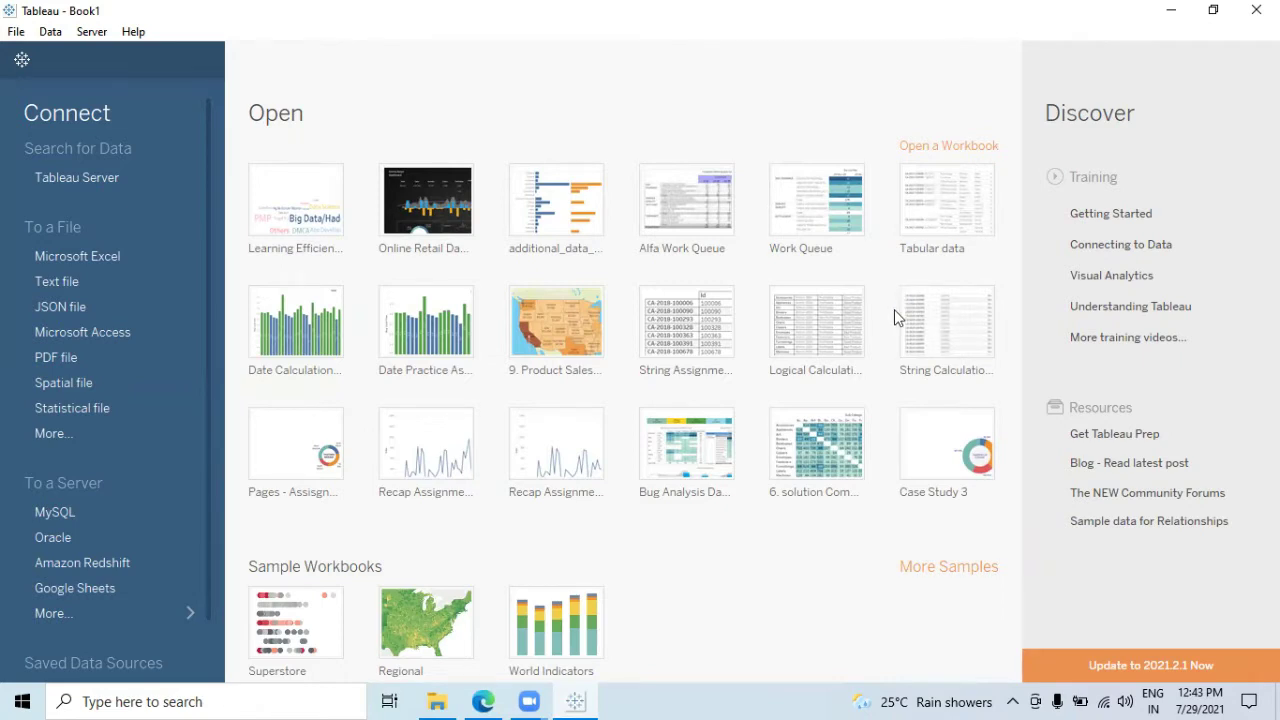
# - Switch to the Sample - Superstore sheet in the browser and examine the Orders data, its Row ID column and its header row
pyautogui.click(481, 700)
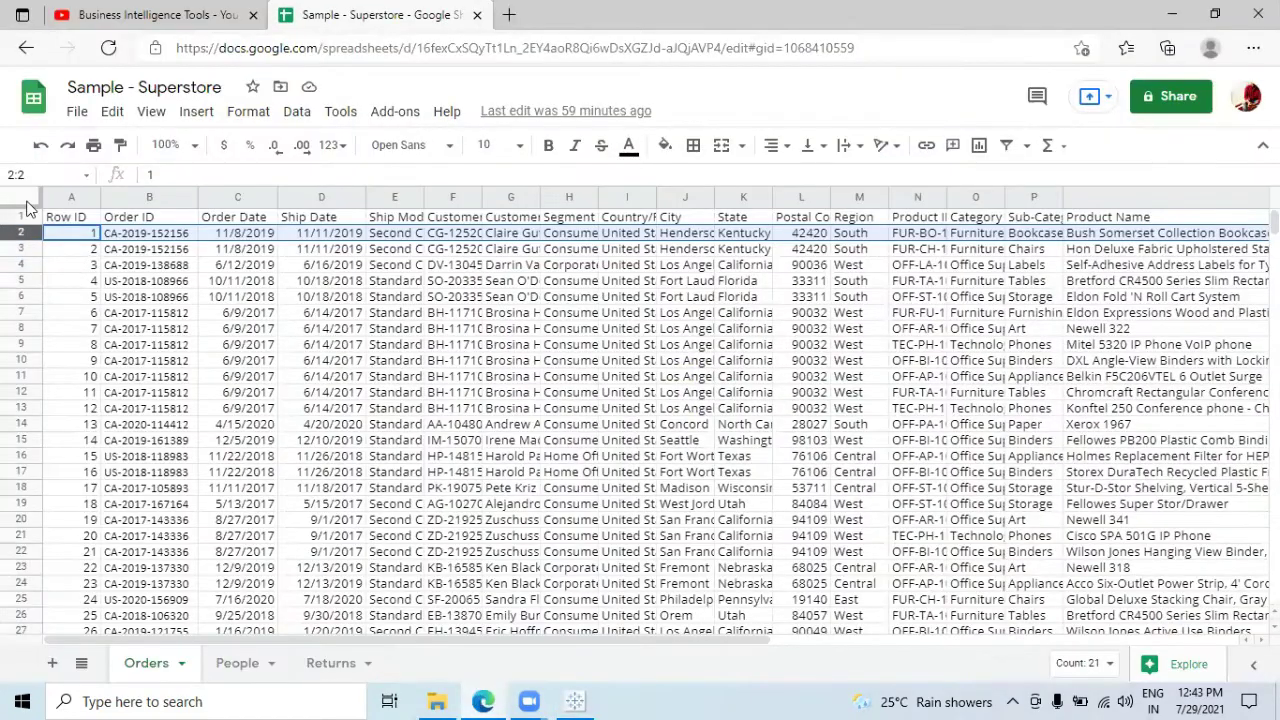
pyautogui.click(24, 205)
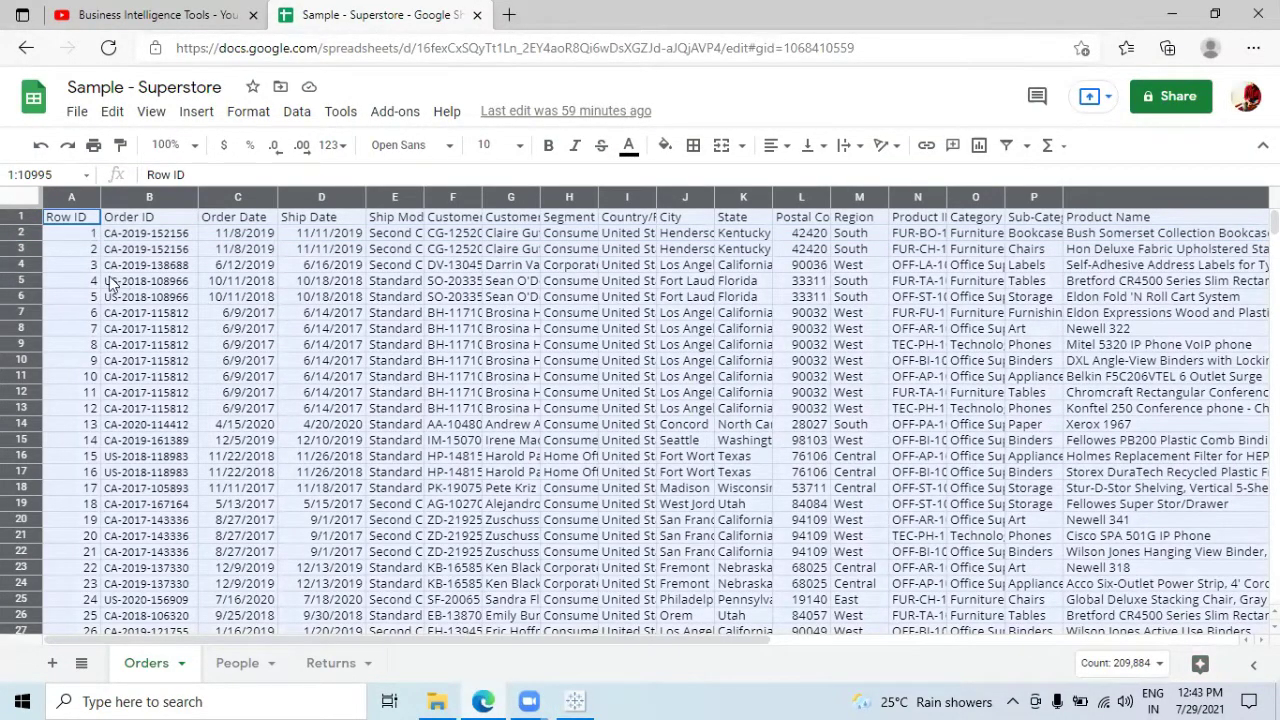
pyautogui.click(70, 196)
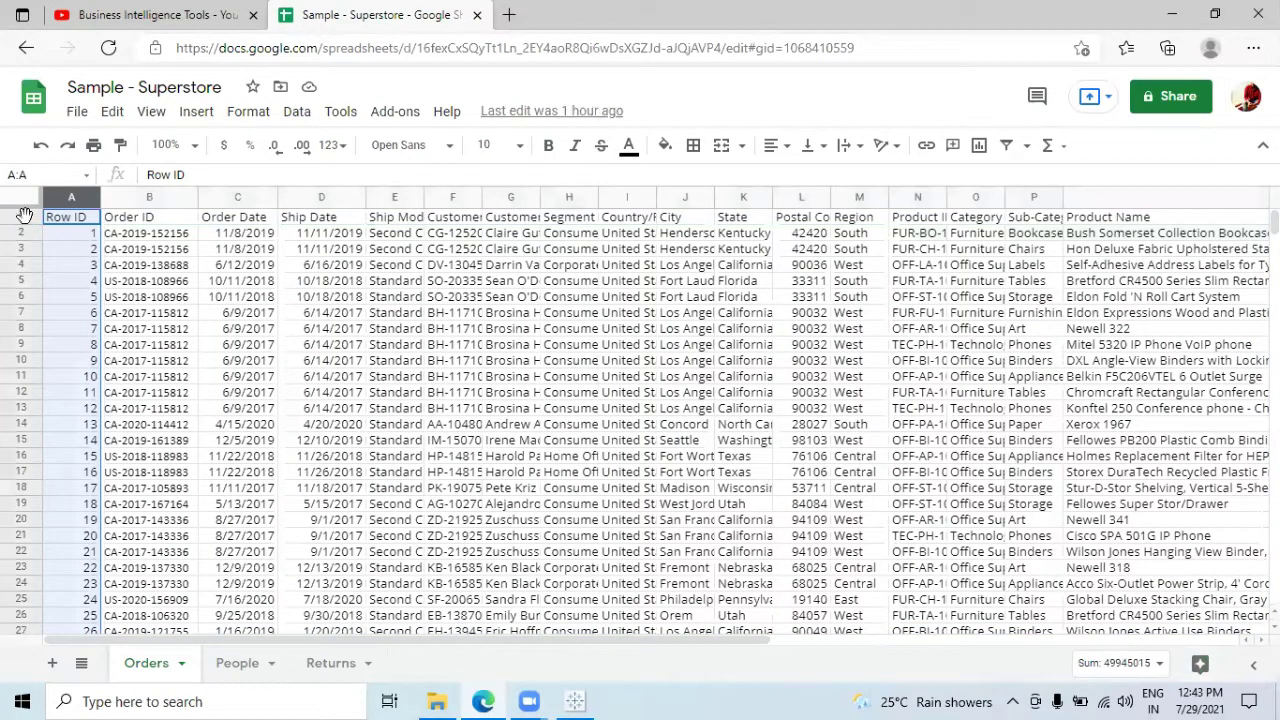
pyautogui.click(22, 216)
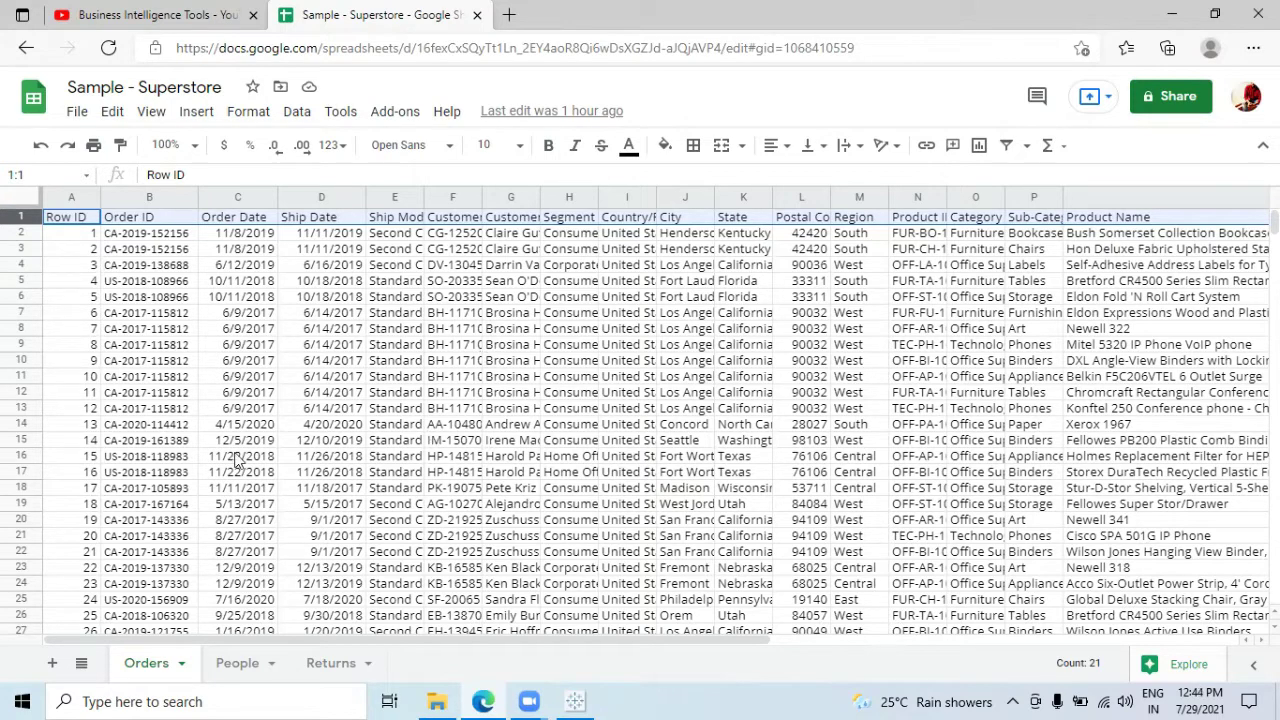
pyautogui.click(24, 200)
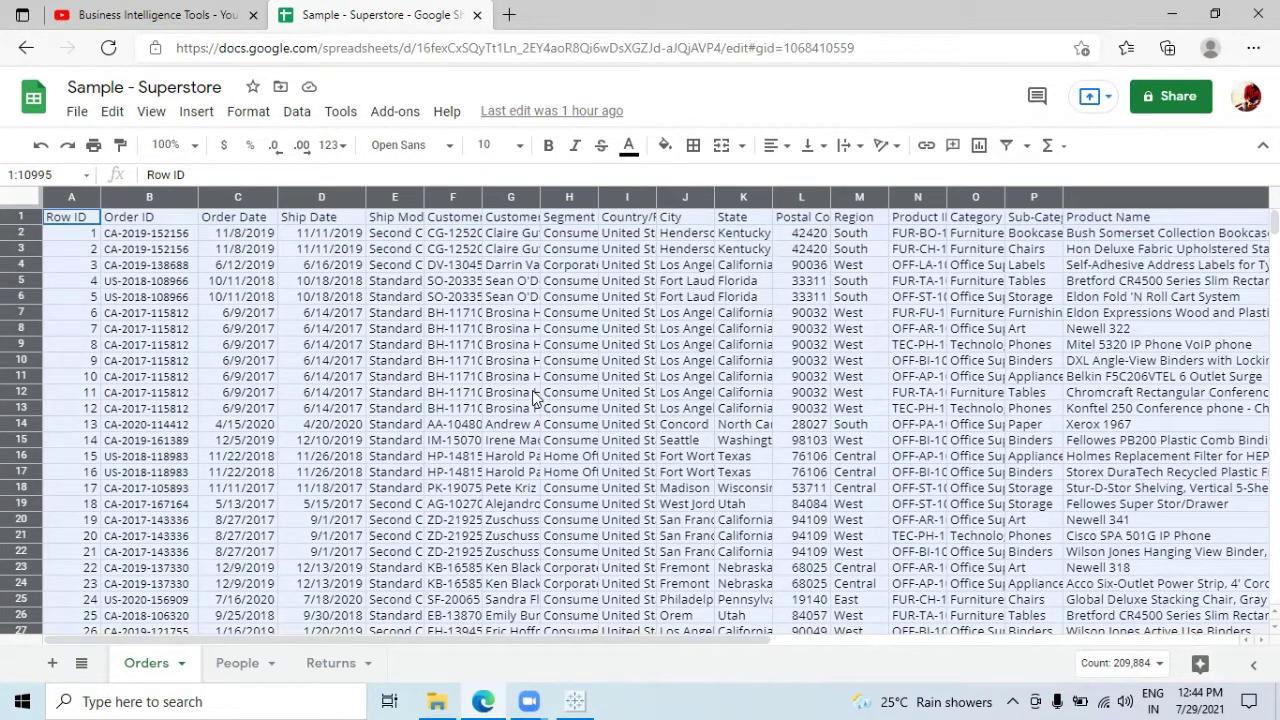
# - Switch to Tableau and connect to the saved Sample - Superstore data source
pyautogui.click(576, 701)
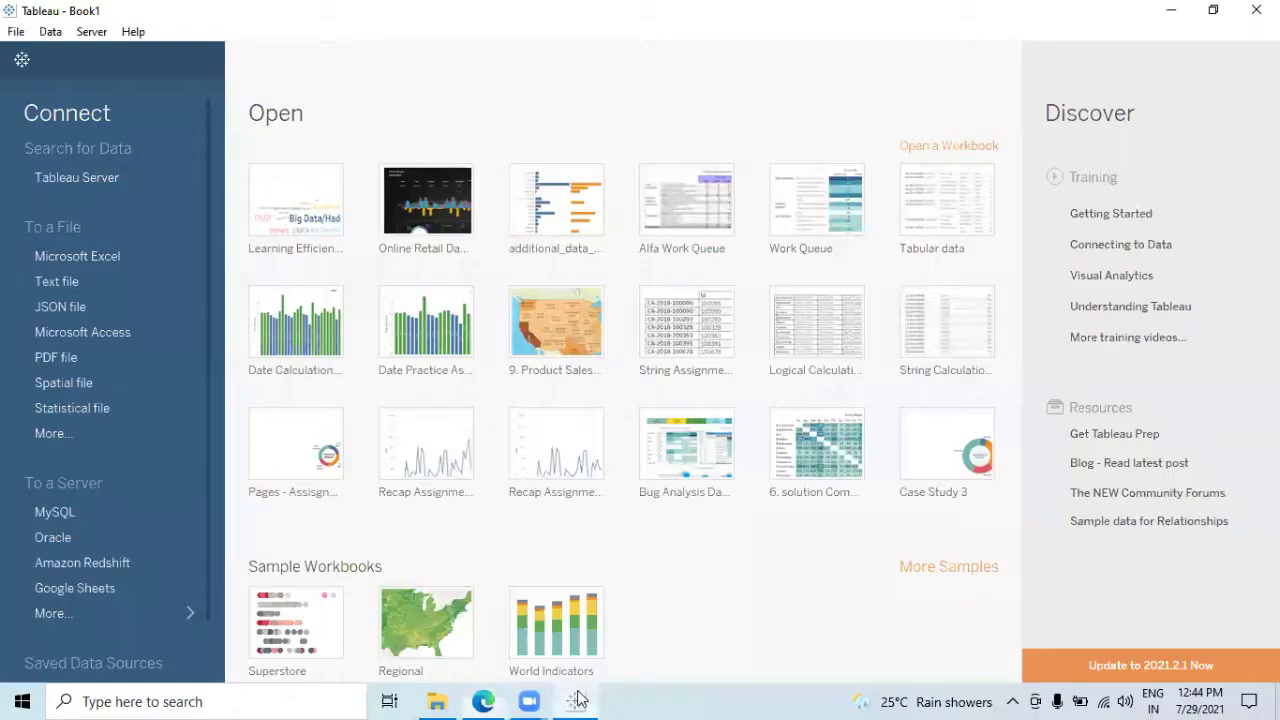
pyautogui.scroll(-2, 45, 530)
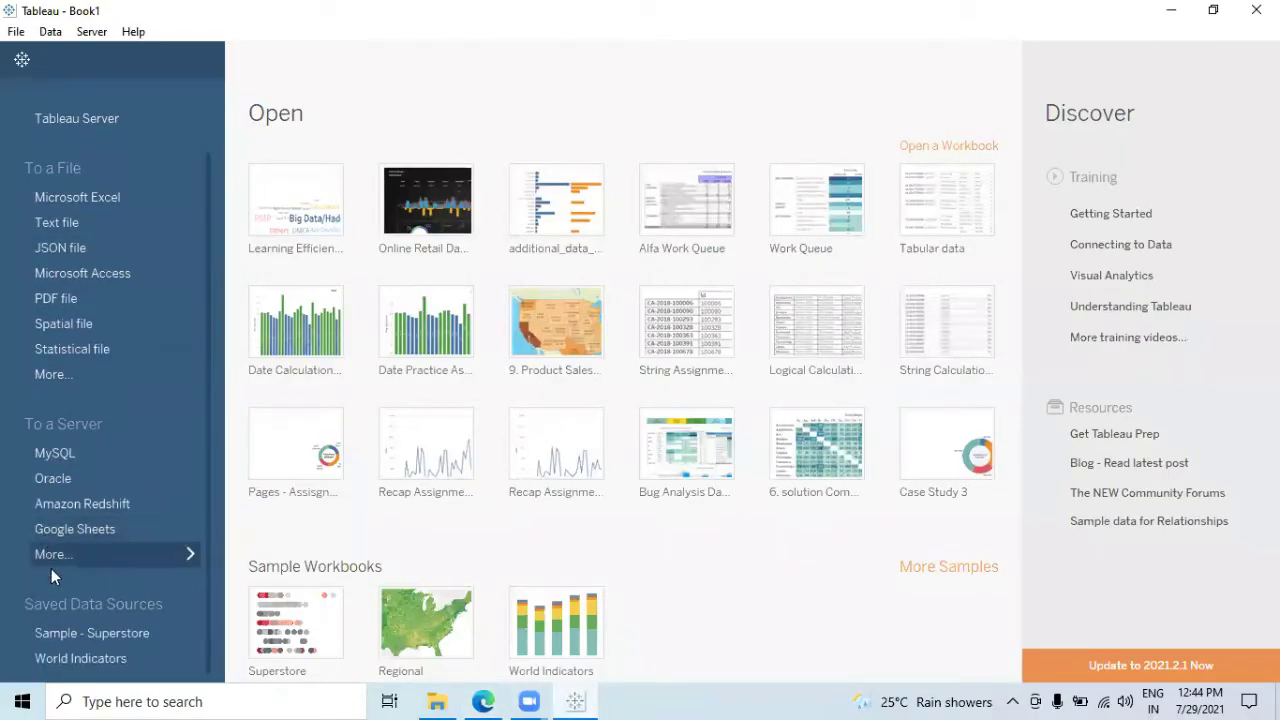
pyautogui.click(83, 633)
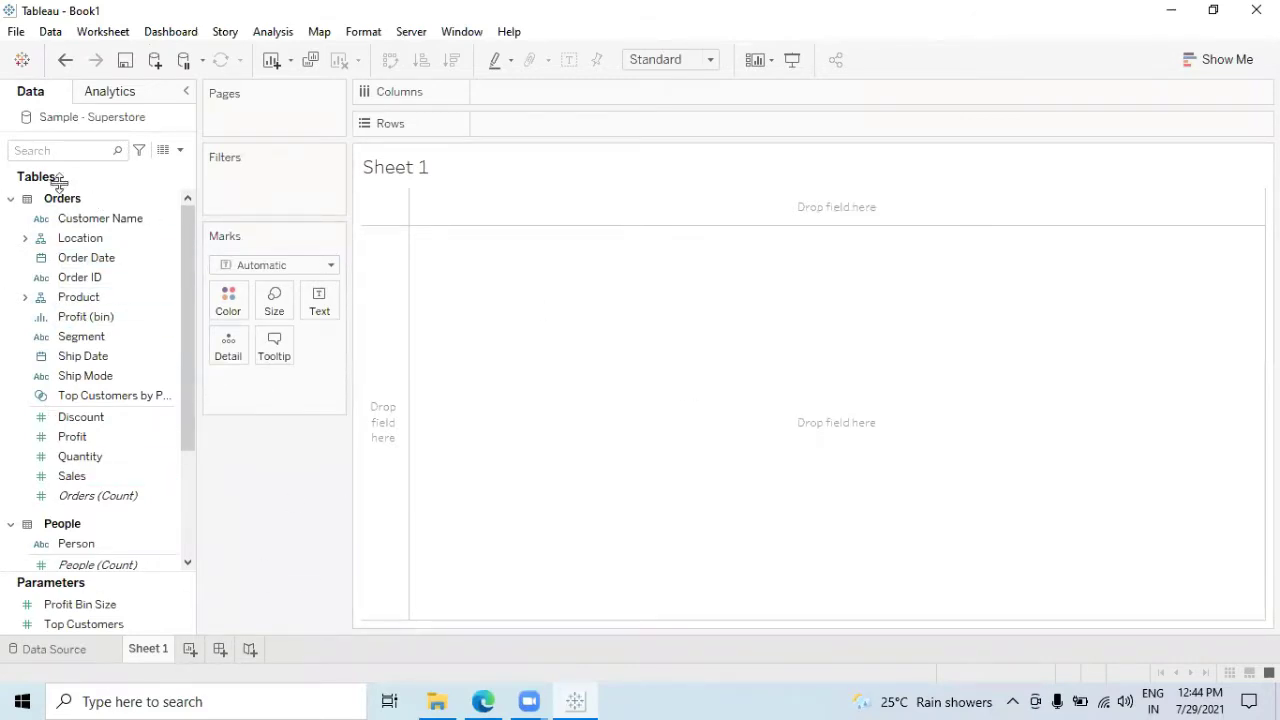
# - Add the Customer Name field from the Orders table to Rows
pyautogui.click(92, 218)
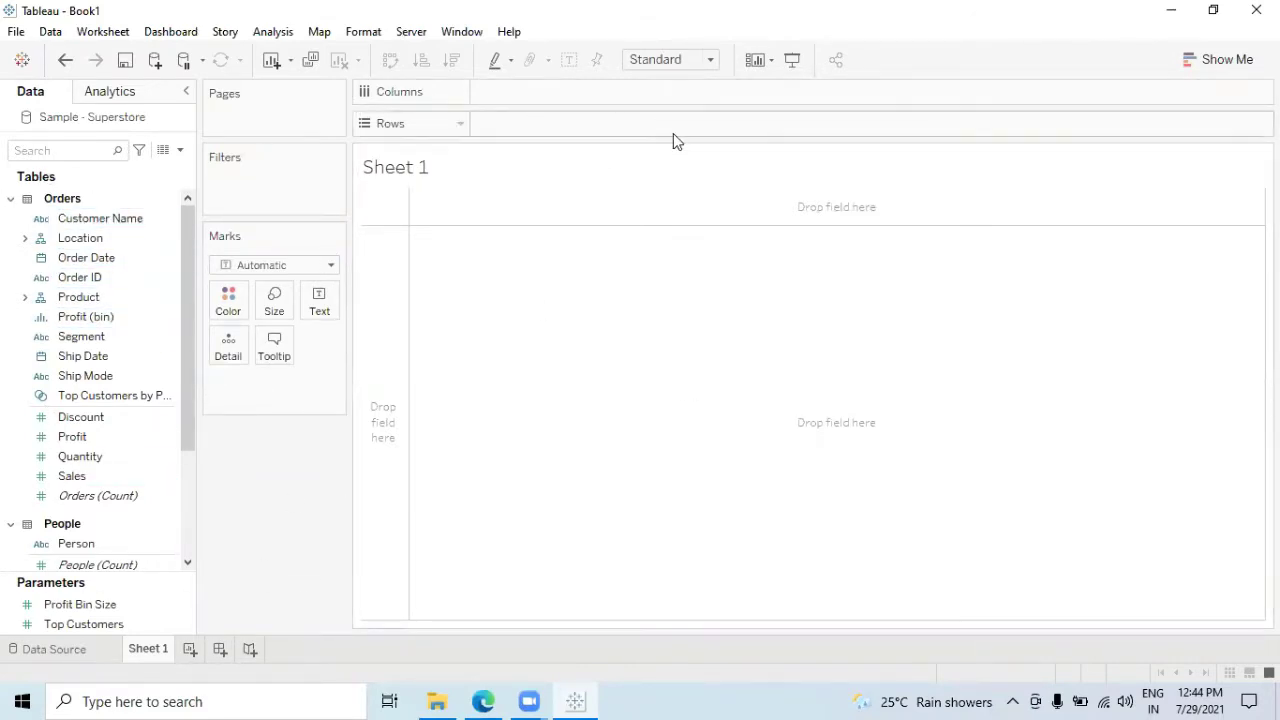
pyautogui.click(122, 299)
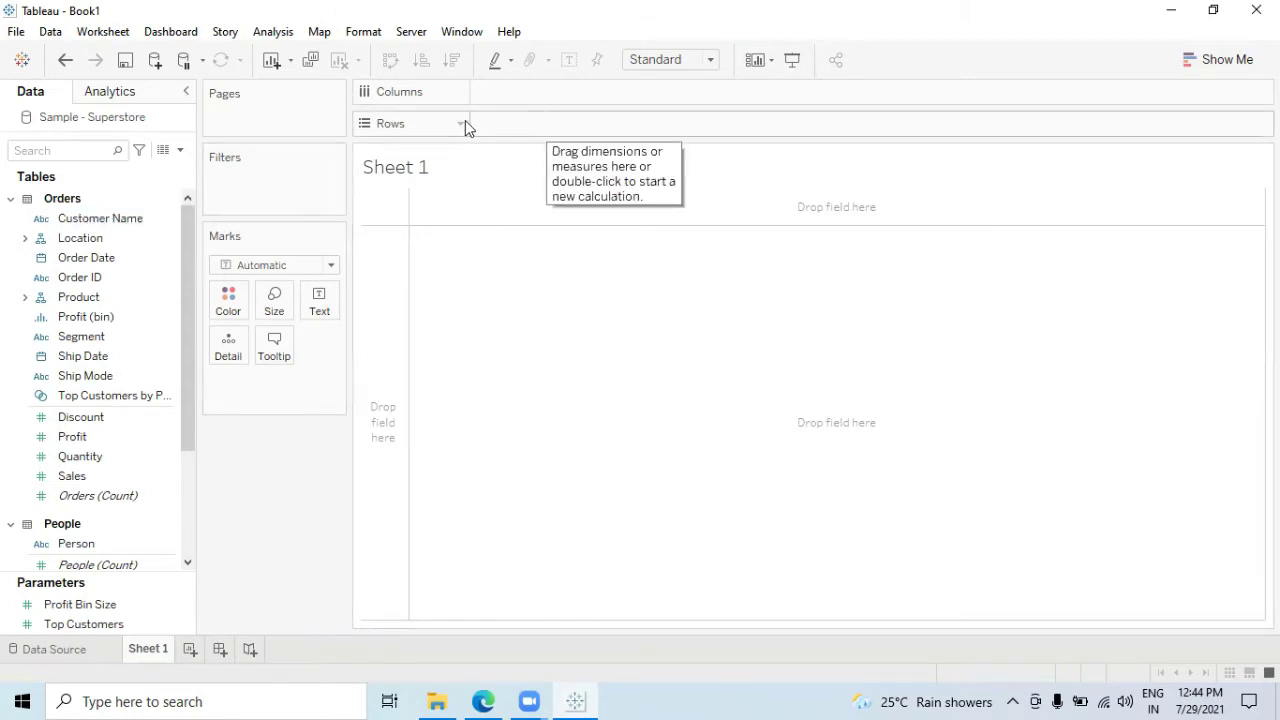
pyautogui.click(100, 220)
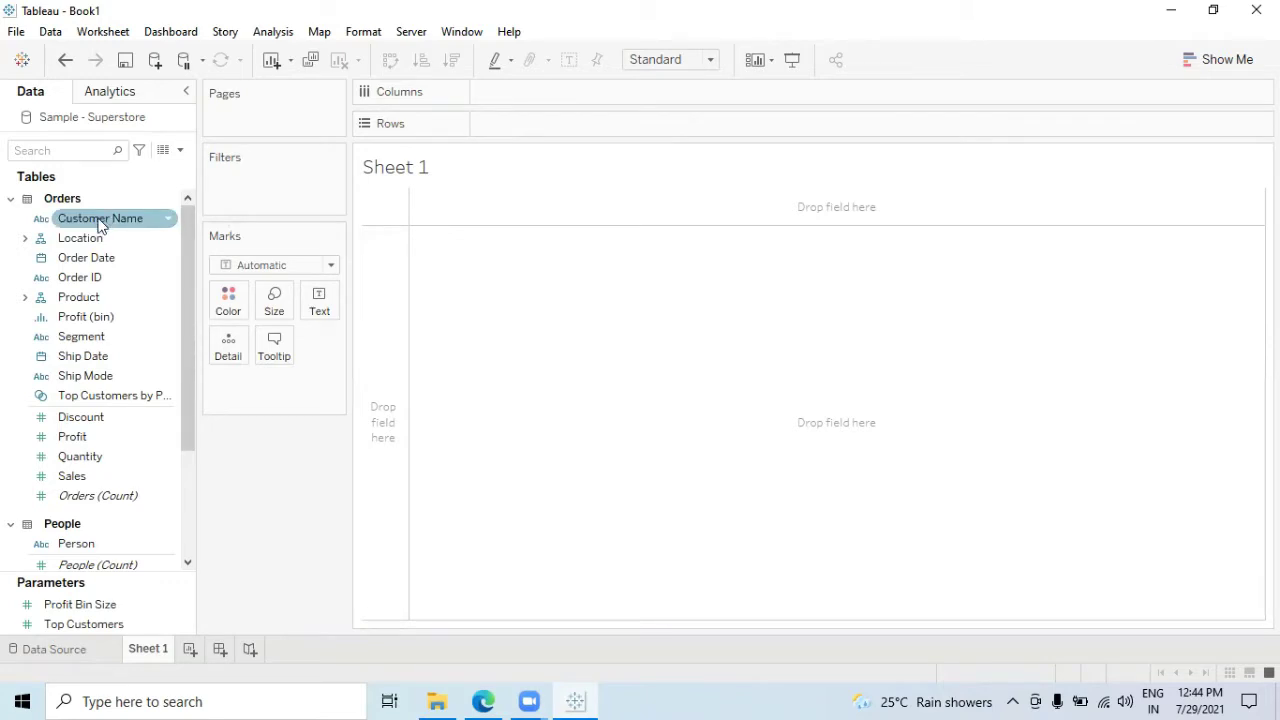
pyautogui.moveTo(100, 222)
pyautogui.mouseDown()
pyautogui.moveTo(543, 177)
pyautogui.moveTo(566, 129)
pyautogui.moveTo(534, 130)
pyautogui.mouseUp()
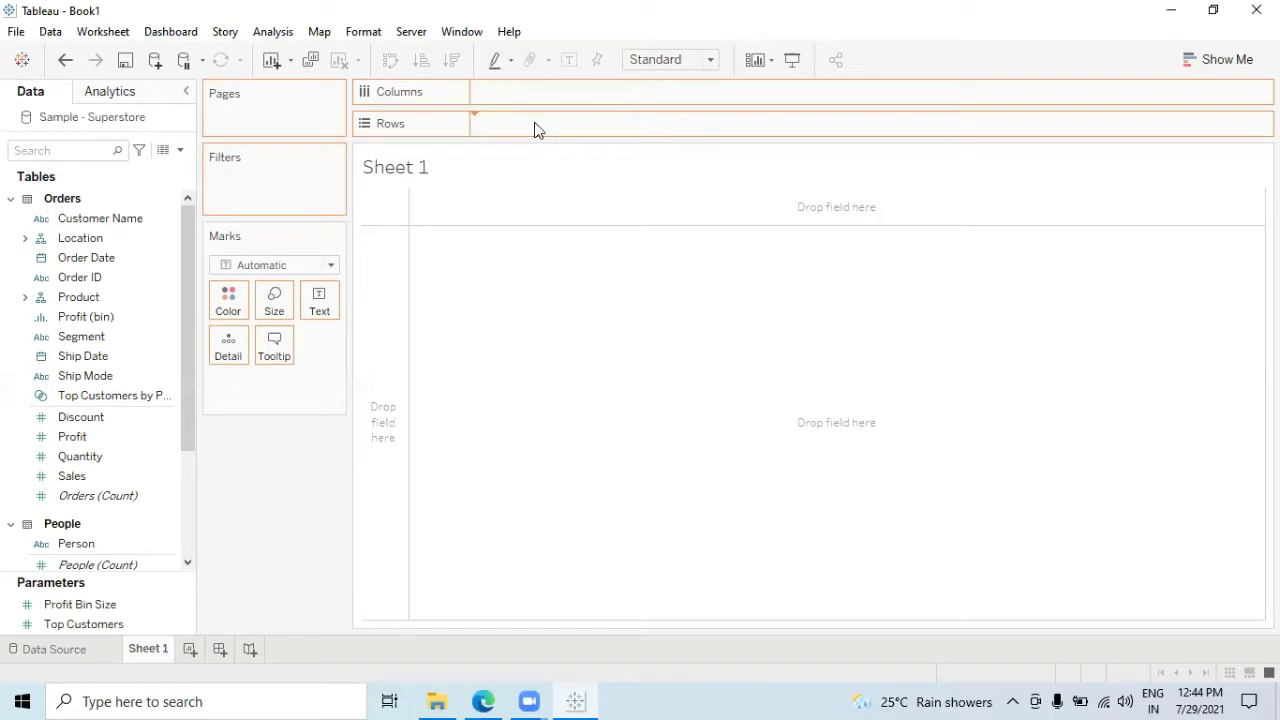
pyautogui.moveTo(536, 129); pyautogui.dragTo(536, 129)
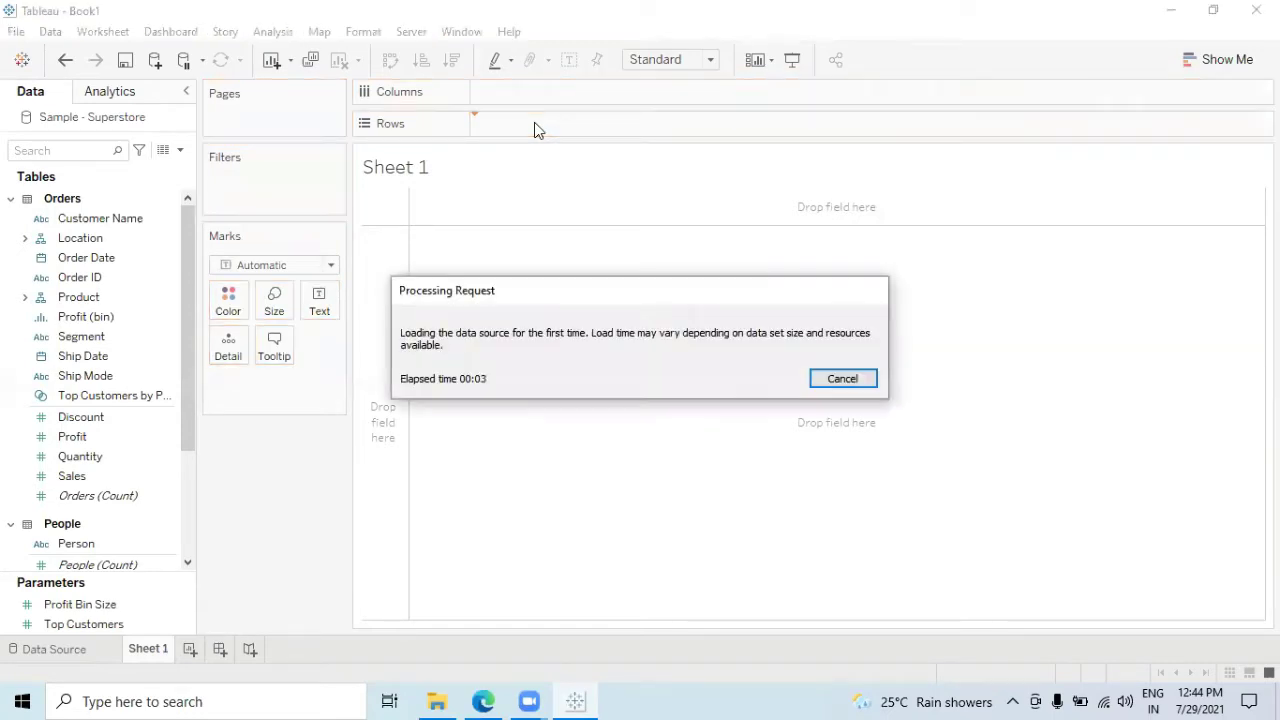
# - Expand the Location hierarchy and add Country/Region and Region to Rows after Customer Name
pyautogui.click(90, 240)
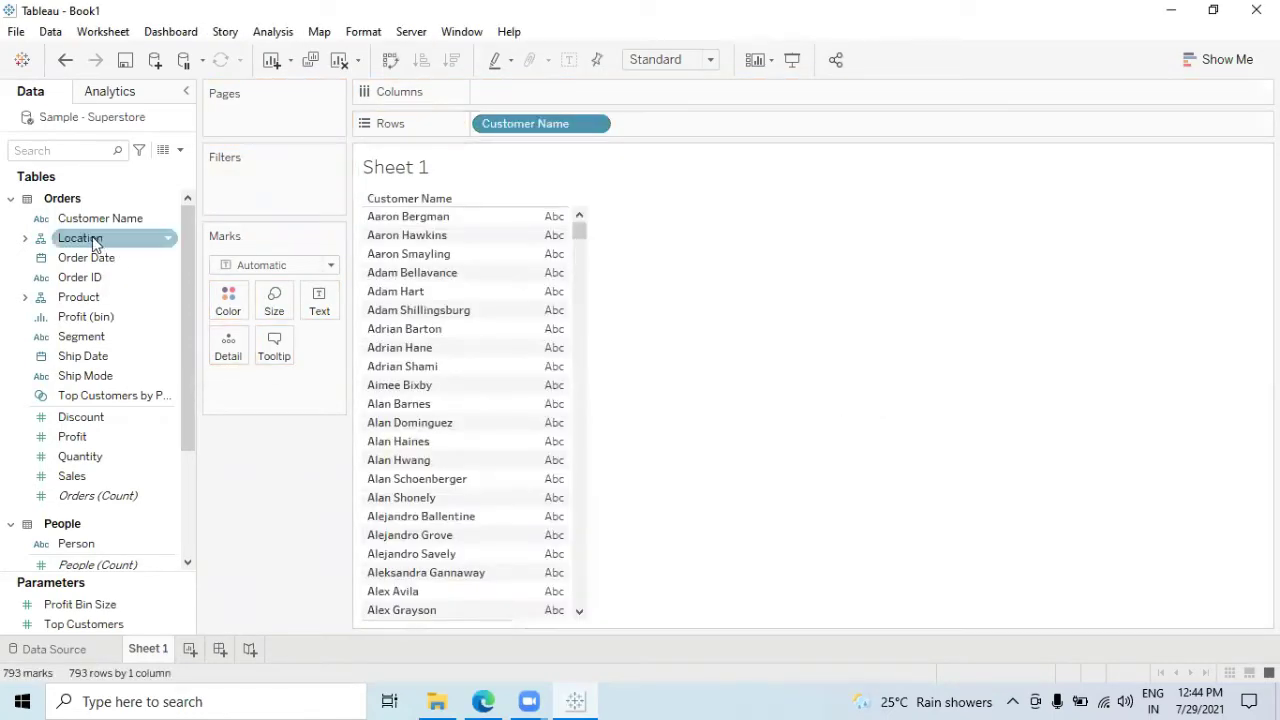
pyautogui.click(25, 238)
pyautogui.moveTo(103, 256); pyautogui.dragTo(651, 122)
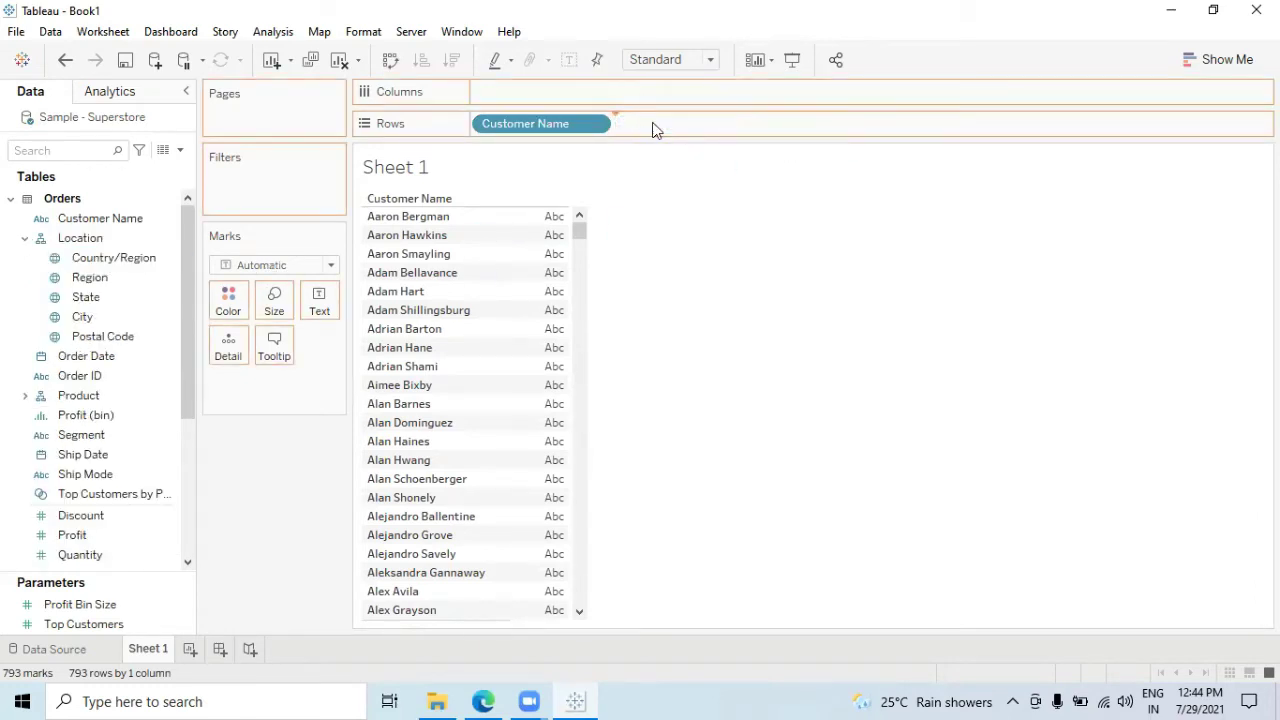
pyautogui.click(104, 304)
pyautogui.moveTo(92, 278)
pyautogui.mouseDown()
pyautogui.moveTo(829, 134)
pyautogui.moveTo(809, 134)
pyautogui.mouseUp()
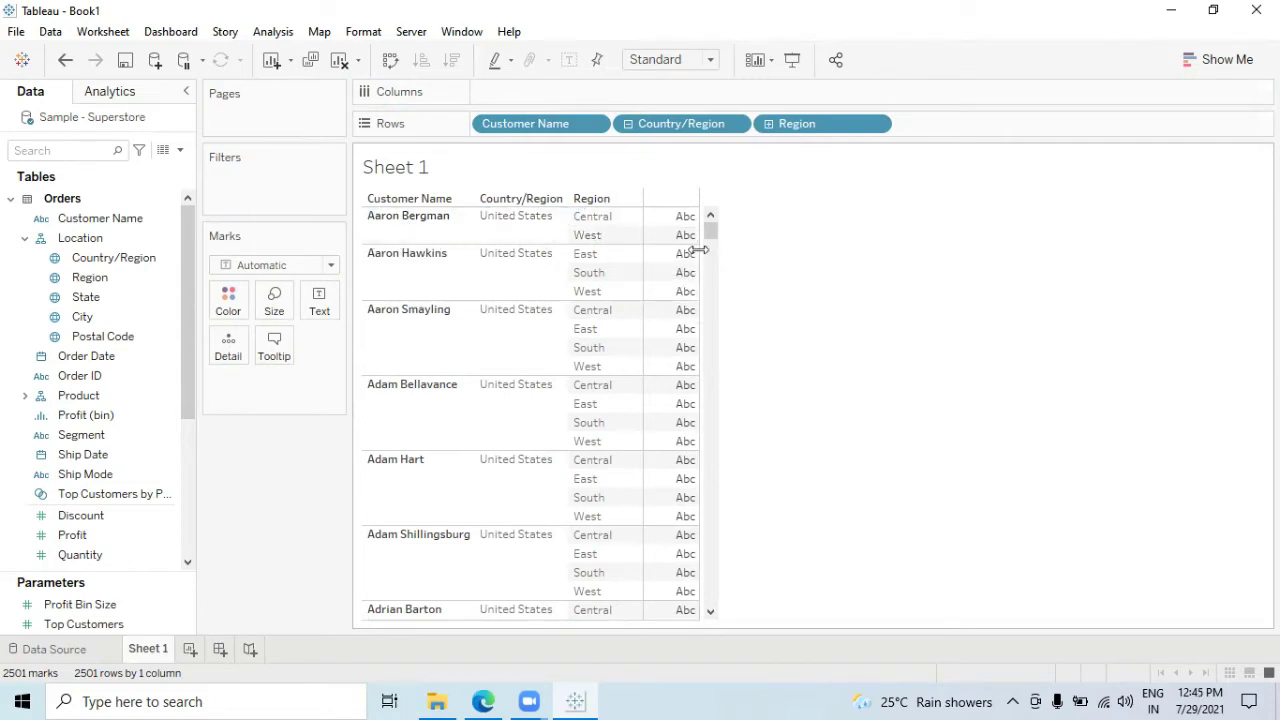
# - Examine how the rows are numbered in the Superstore spreadsheet in the browser, then return to Tableau
pyautogui.click(490, 700)
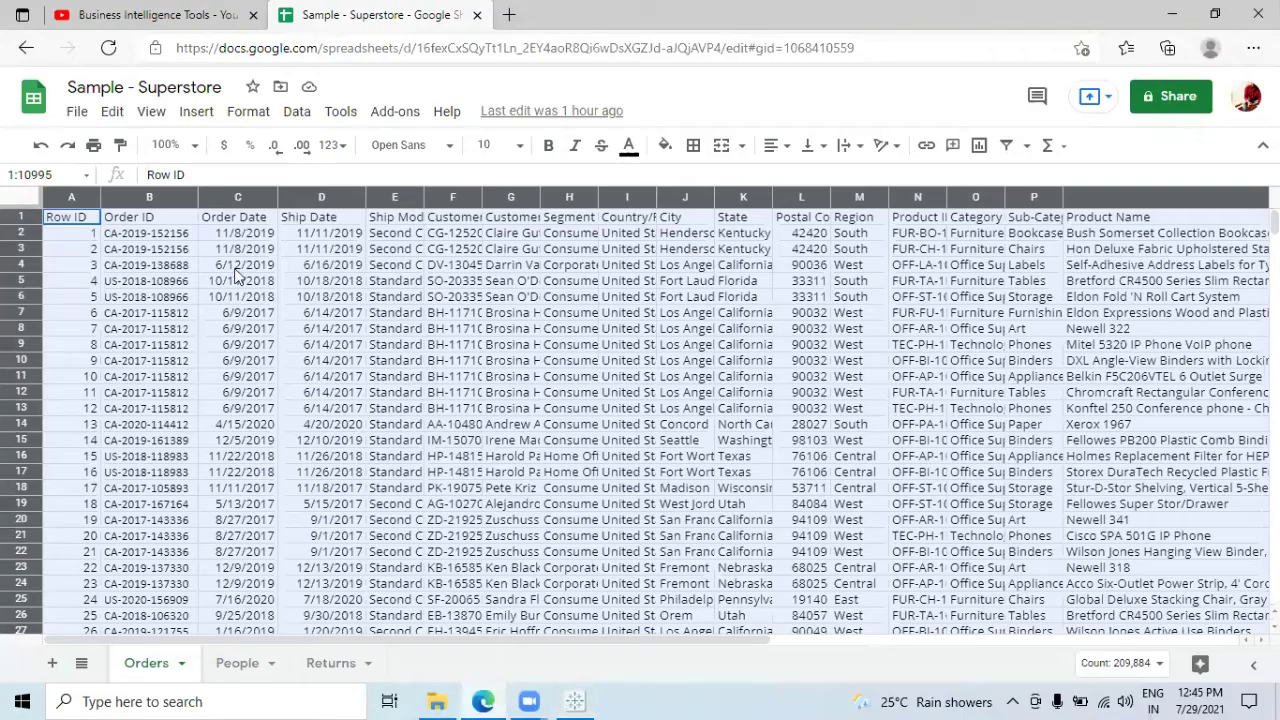
pyautogui.click(170, 288)
pyautogui.click(22, 233)
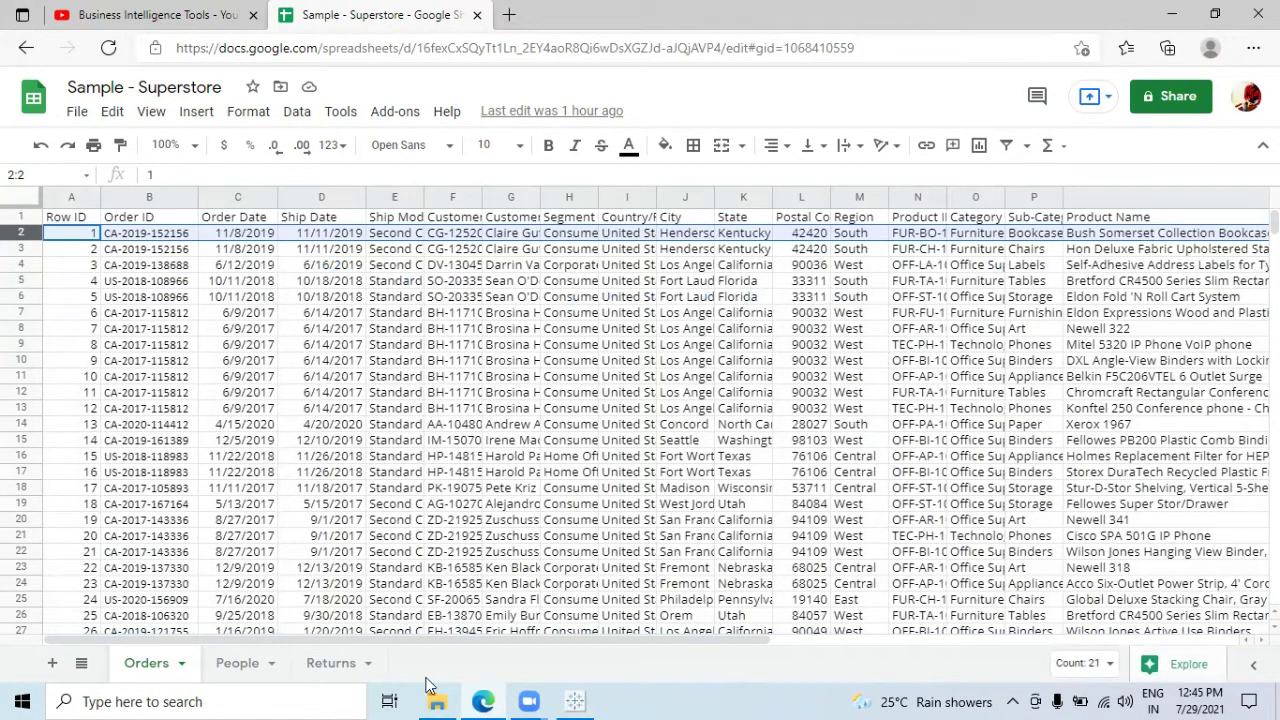
pyautogui.hotkey('alt', 'Tab')
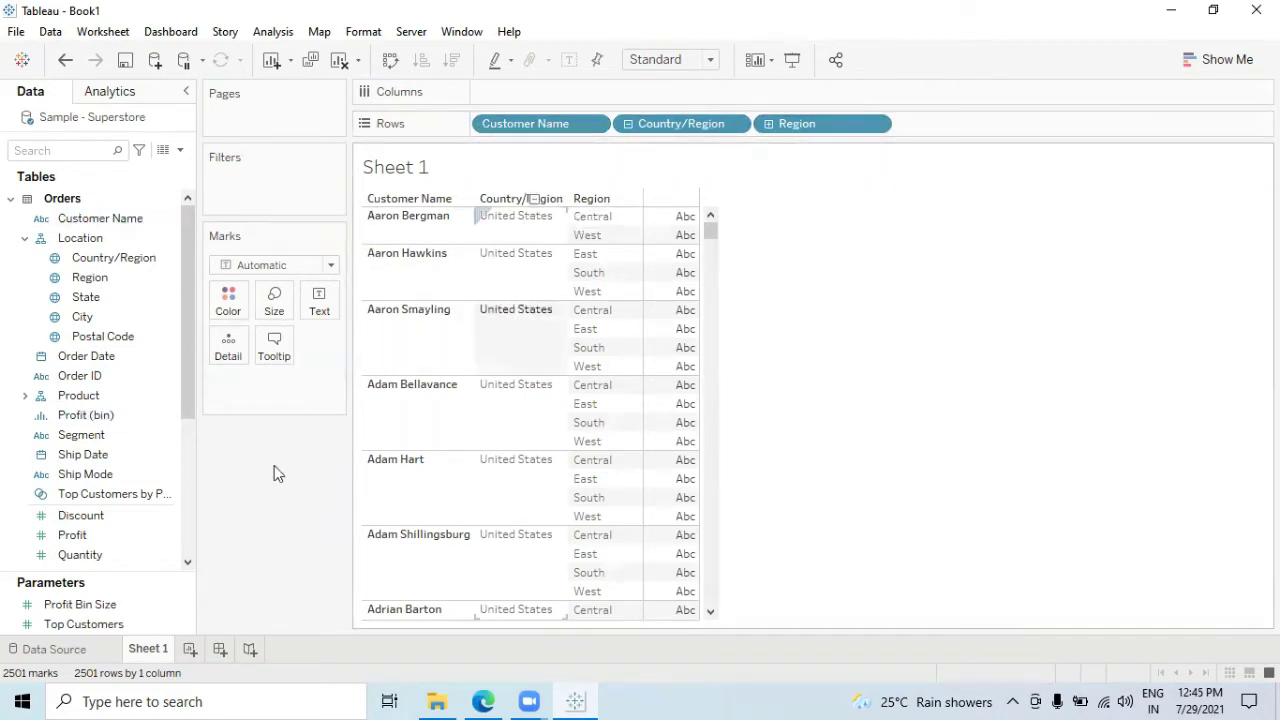
# - Add Order ID as the first field in Rows, before Customer Name
pyautogui.scroll(-3, 50, 420)
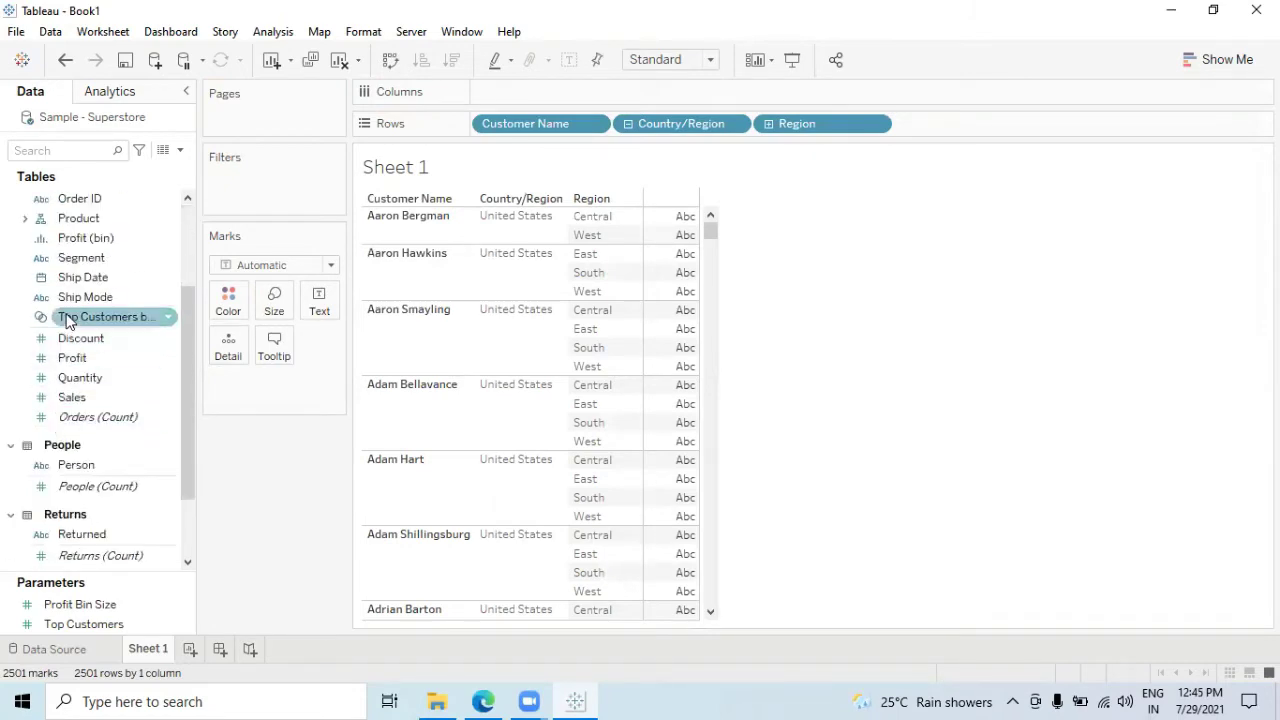
pyautogui.scroll(3, 80, 317)
pyautogui.moveTo(80, 376); pyautogui.dragTo(475, 128)
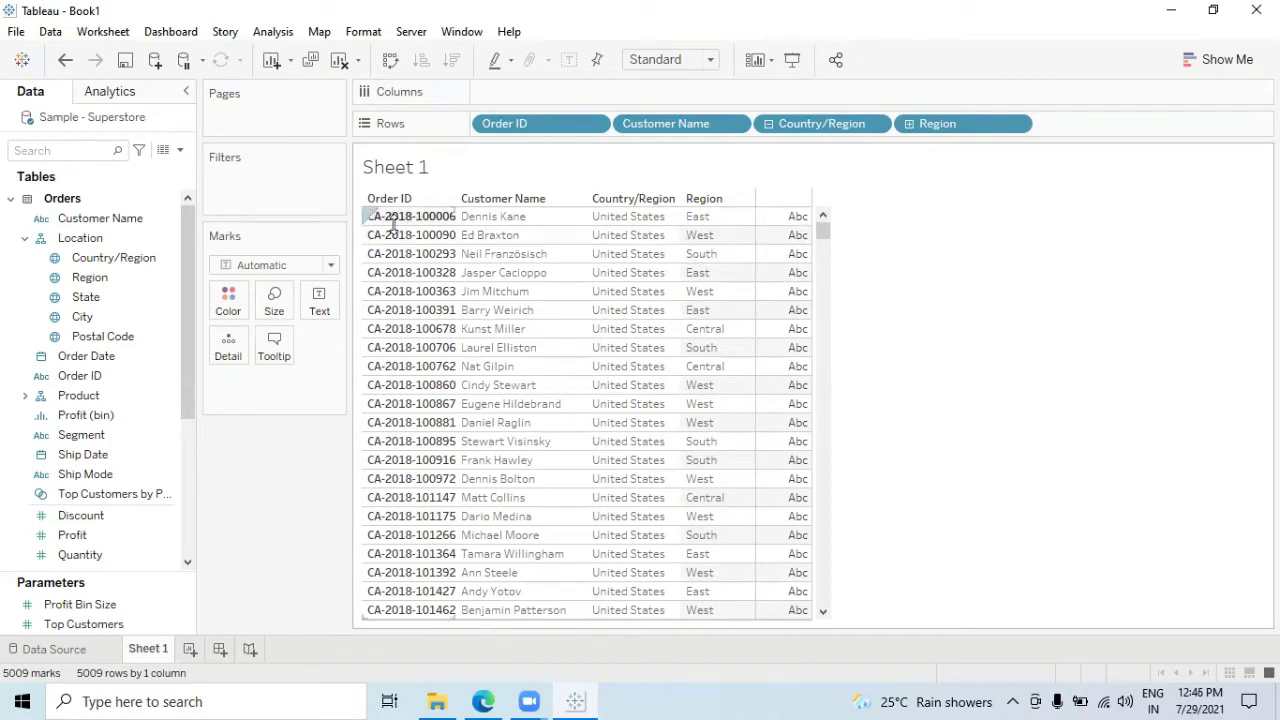
# - Add State and the Product hierarchy's Category field to Rows after Region
pyautogui.moveTo(86, 297); pyautogui.dragTo(1059, 122)
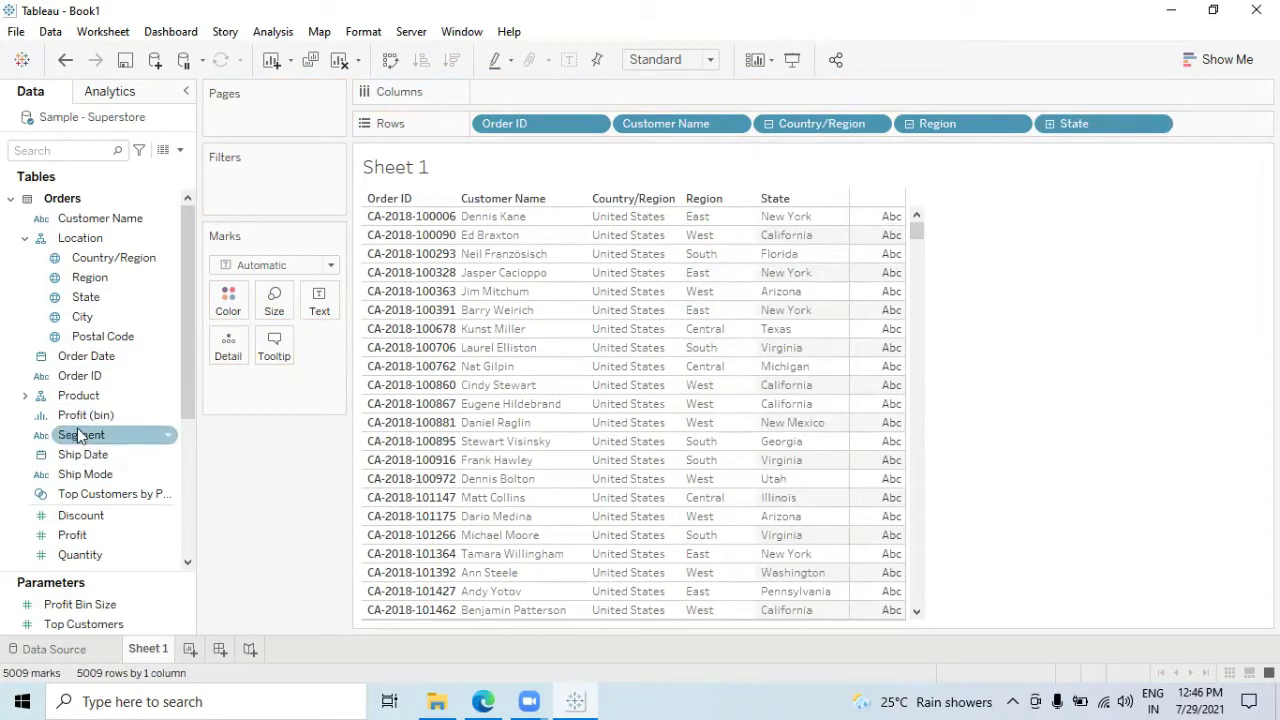
pyautogui.click(25, 395)
pyautogui.moveTo(82, 415); pyautogui.dragTo(1196, 120)
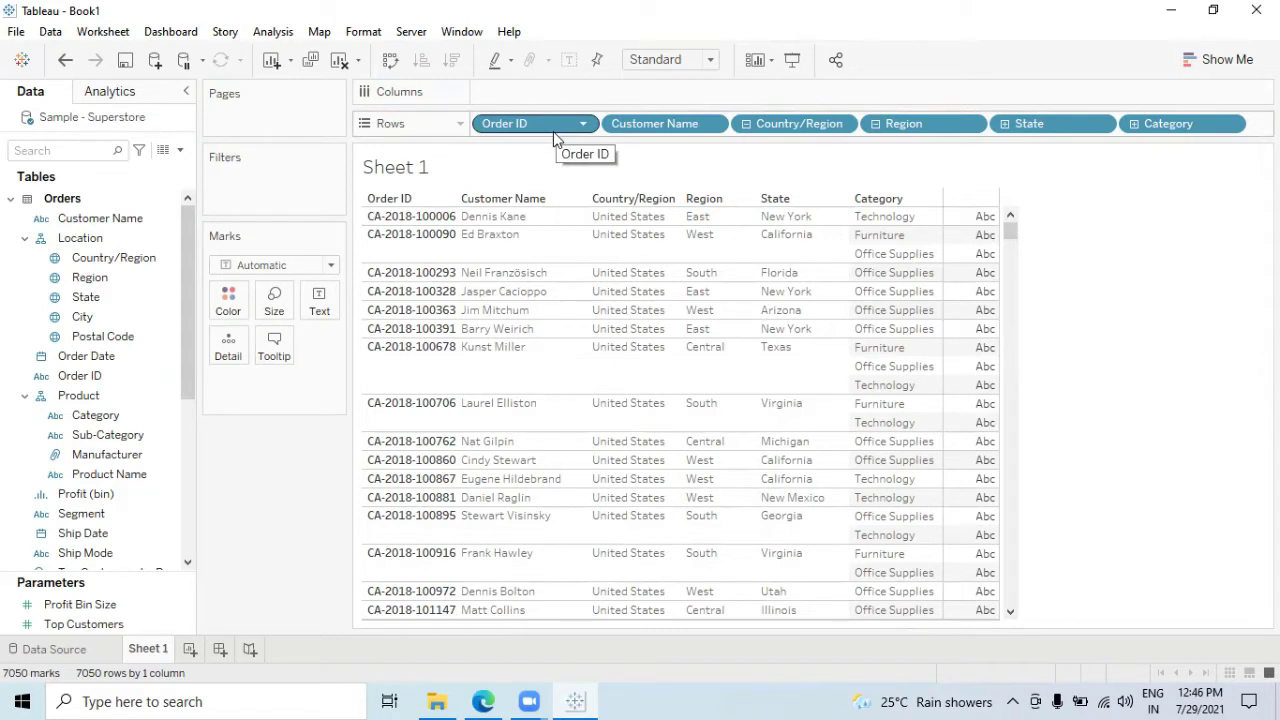
# - Compare Order ID in the last and first place of Rows, leaving it last after Category
pyautogui.moveTo(540, 124); pyautogui.dragTo(1250, 124)
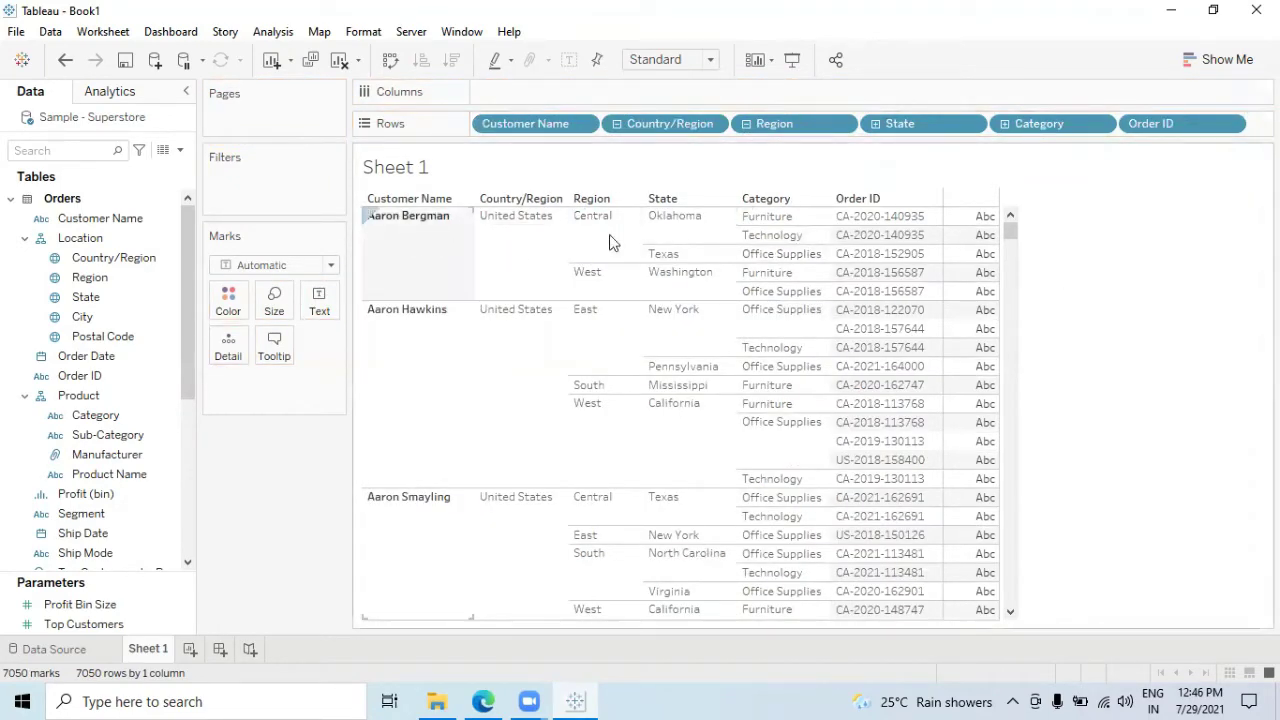
pyautogui.moveTo(1179, 124); pyautogui.dragTo(479, 128)
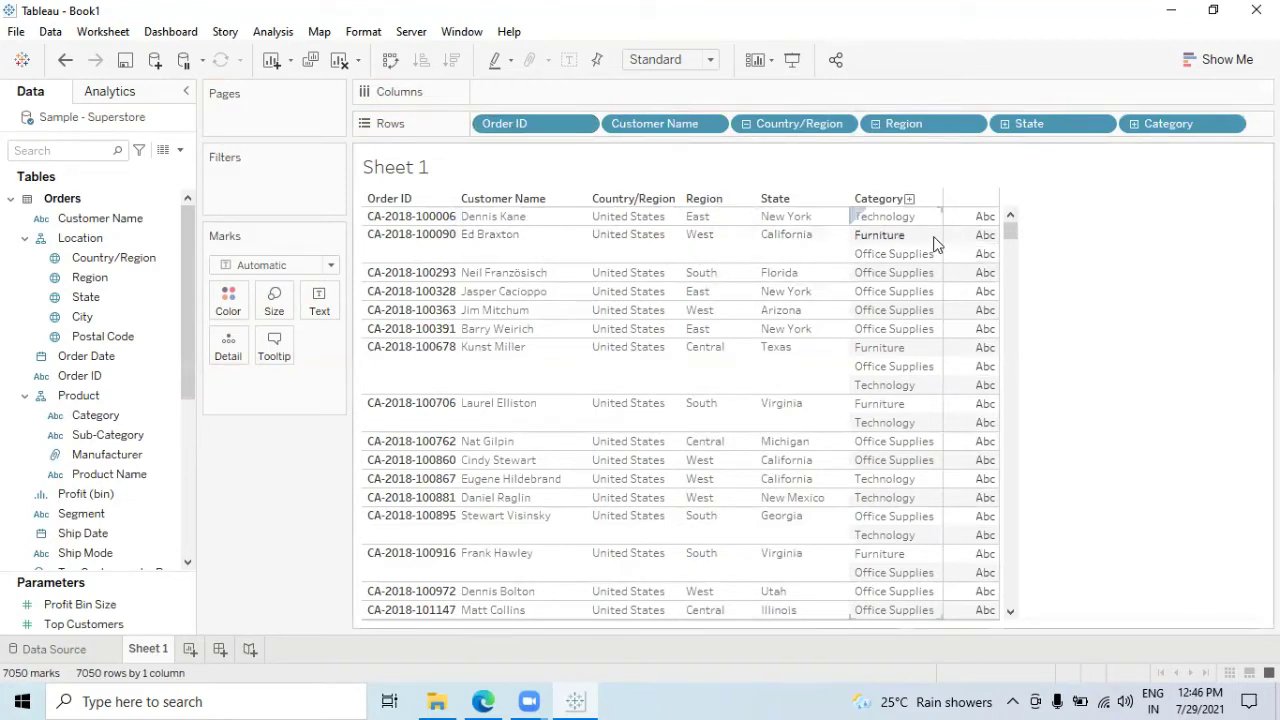
pyautogui.moveTo(527, 124); pyautogui.dragTo(1242, 120)
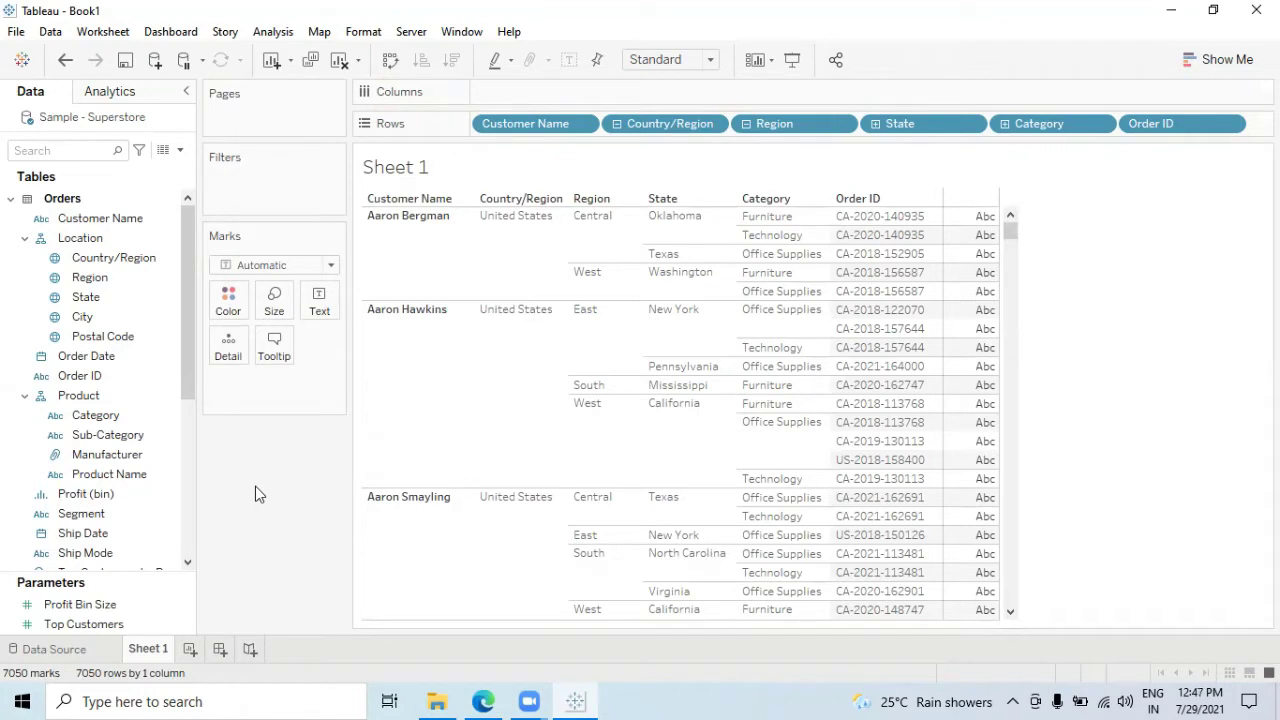
# - Create a calculated field named "serial number" with the formula INDEX()
pyautogui.click(181, 151)
pyautogui.click(140, 170)
pyautogui.write('inde')
pyautogui.press('Return')
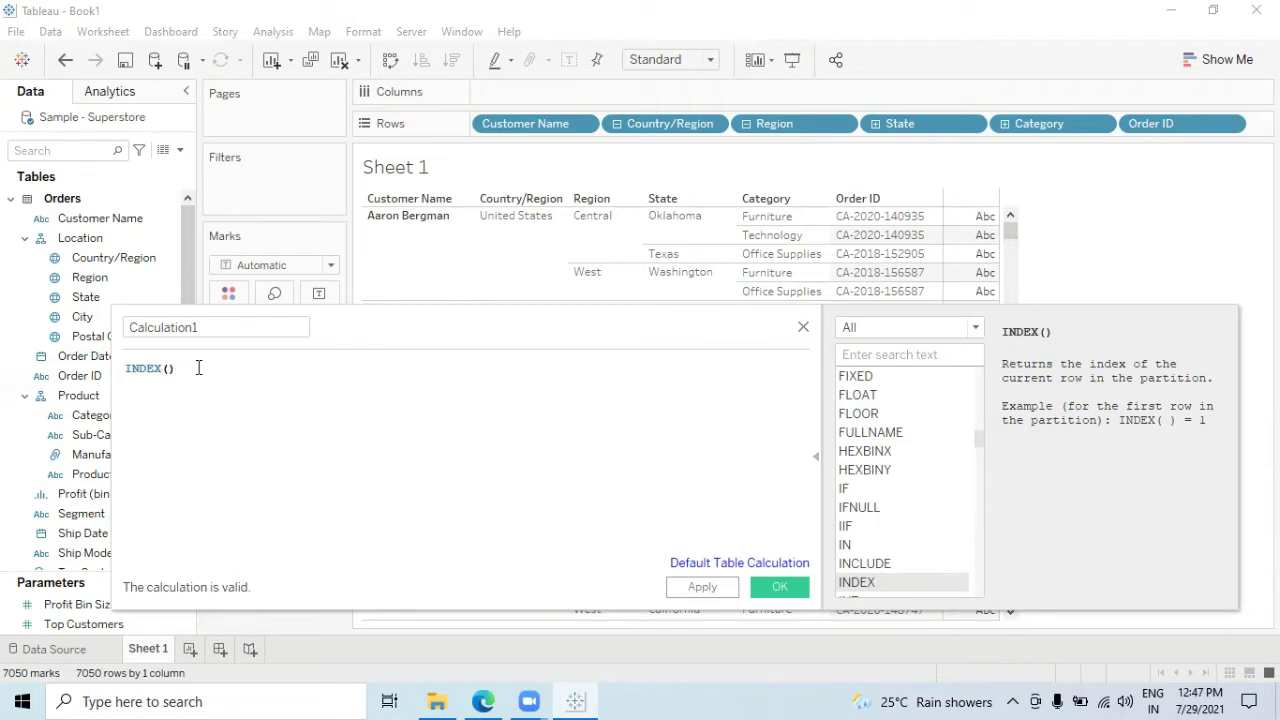
pyautogui.moveTo(221, 327); pyautogui.dragTo(94, 323)
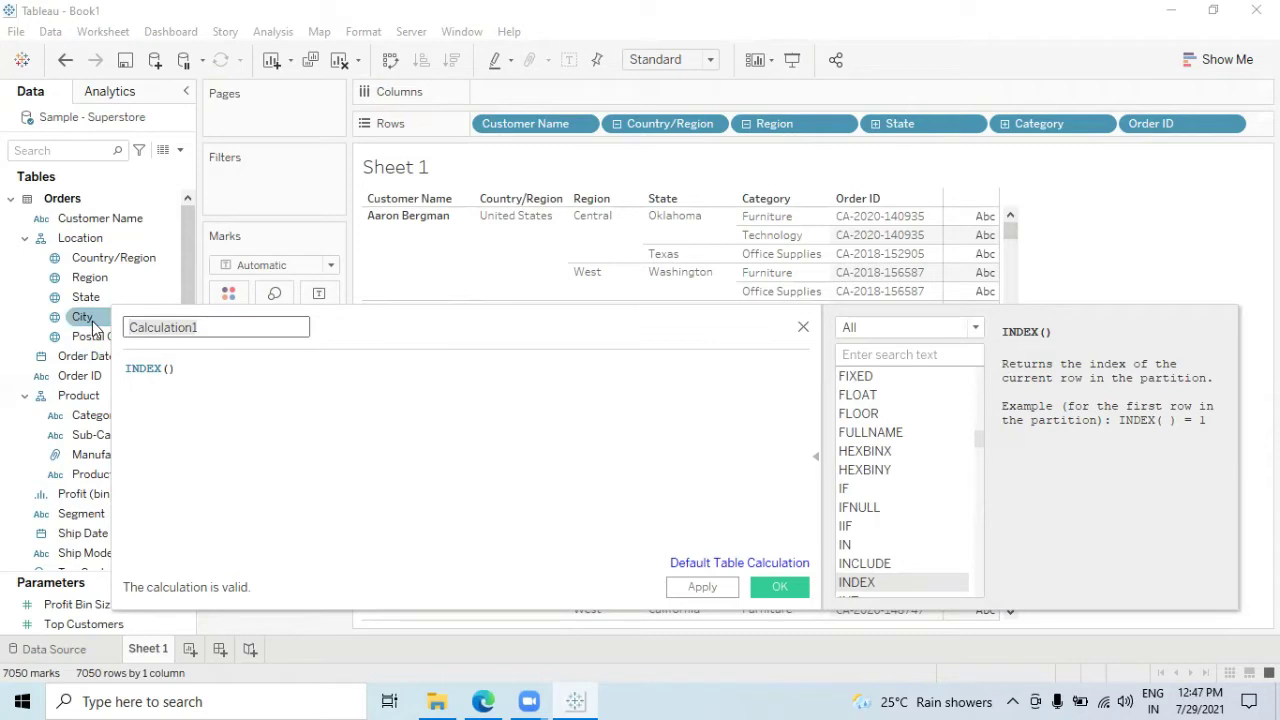
pyautogui.write('serial number')
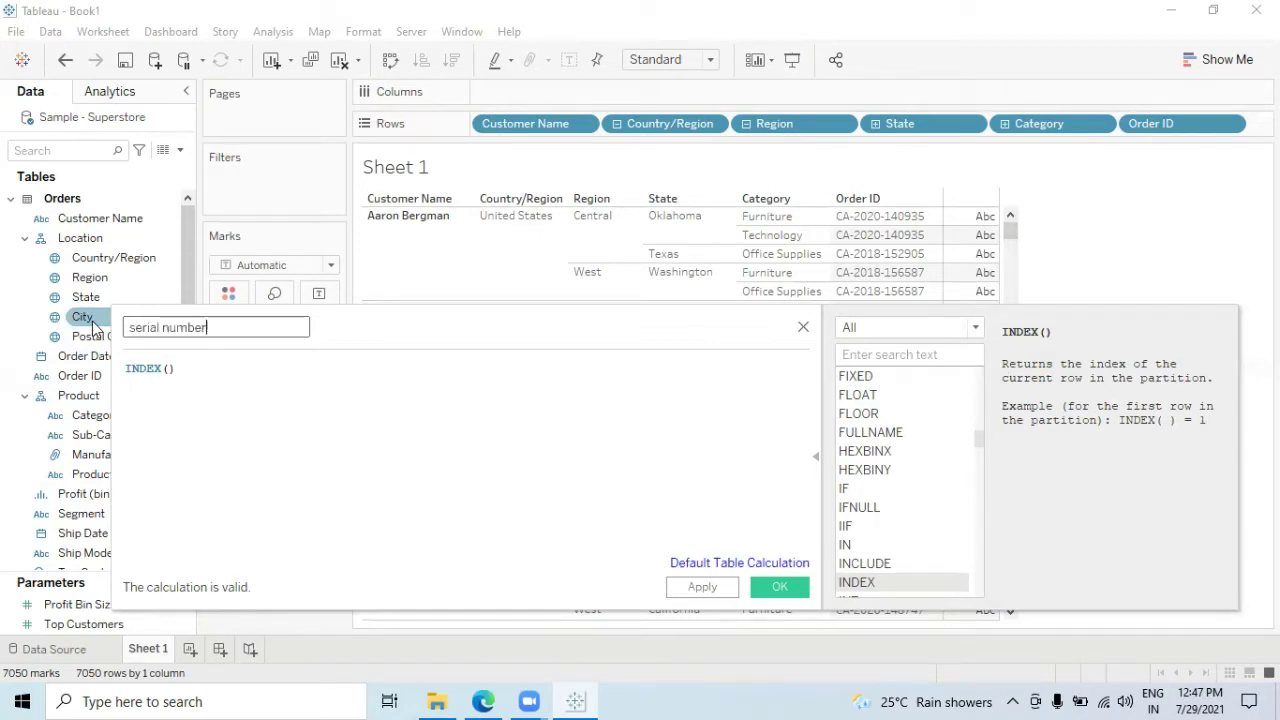
pyautogui.click(776, 587)
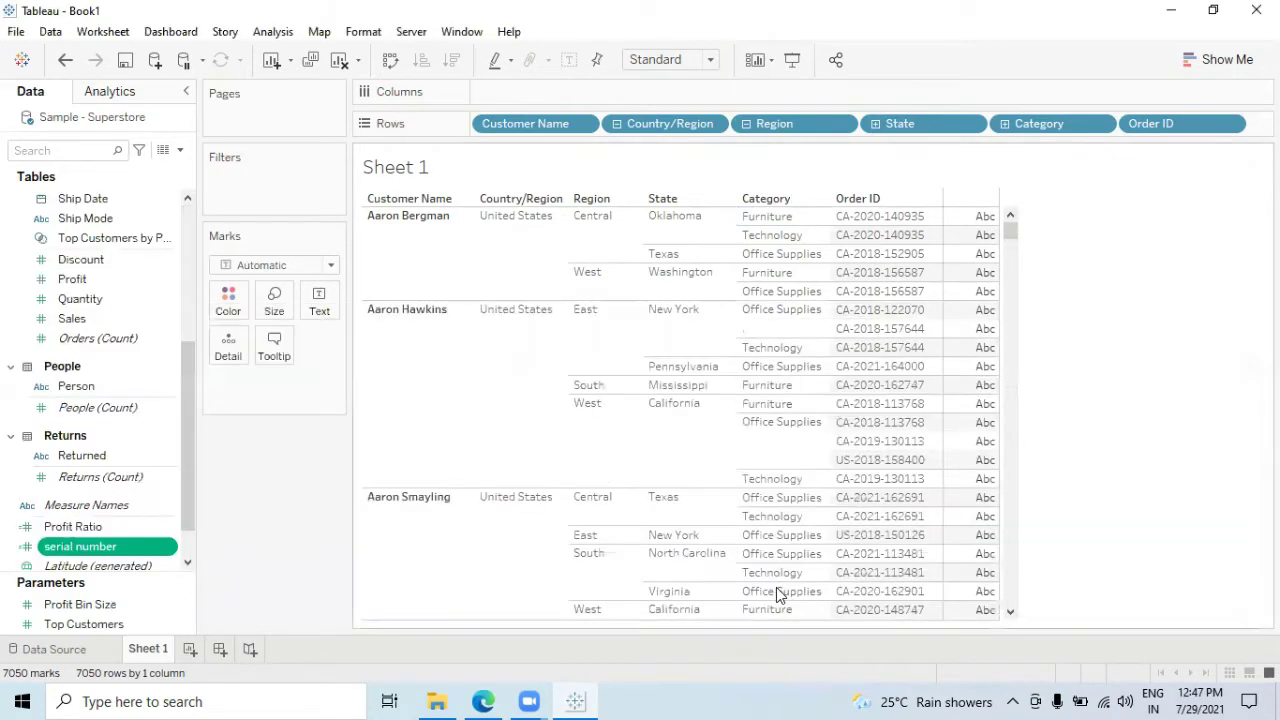
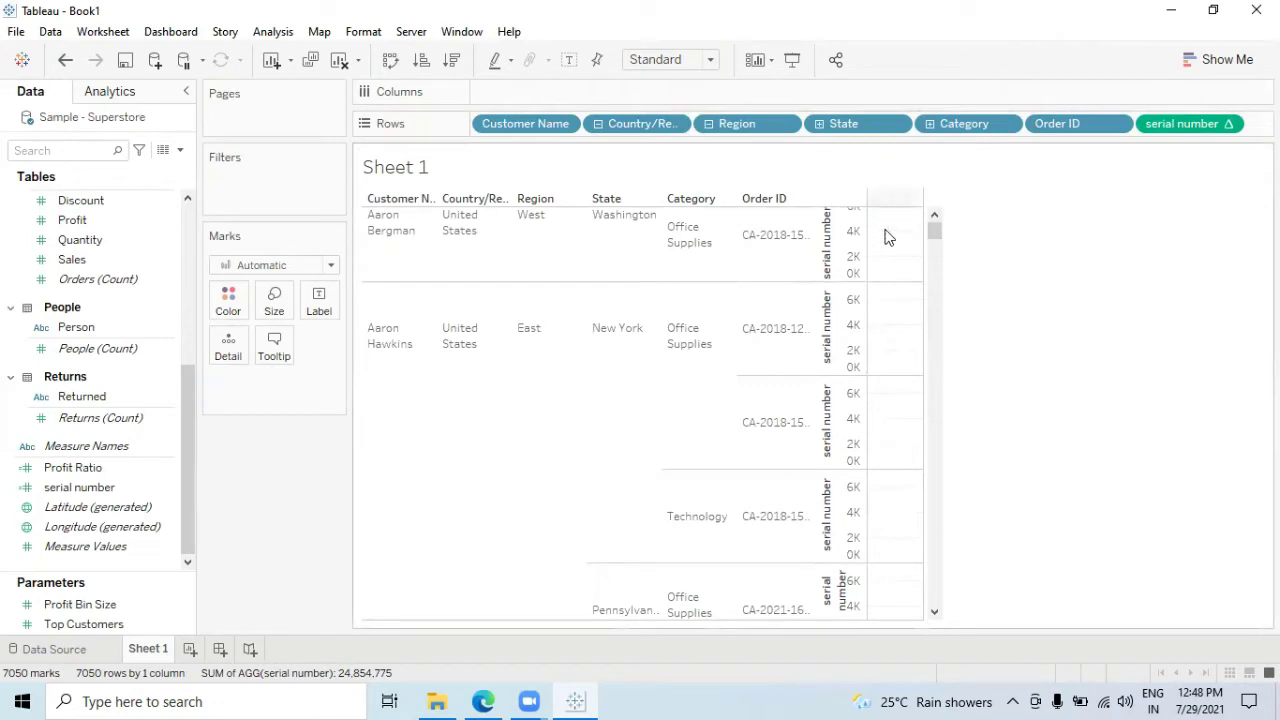
# - Remove the continuous serial number field from Rows
pyautogui.scroll(4, 862, 458)
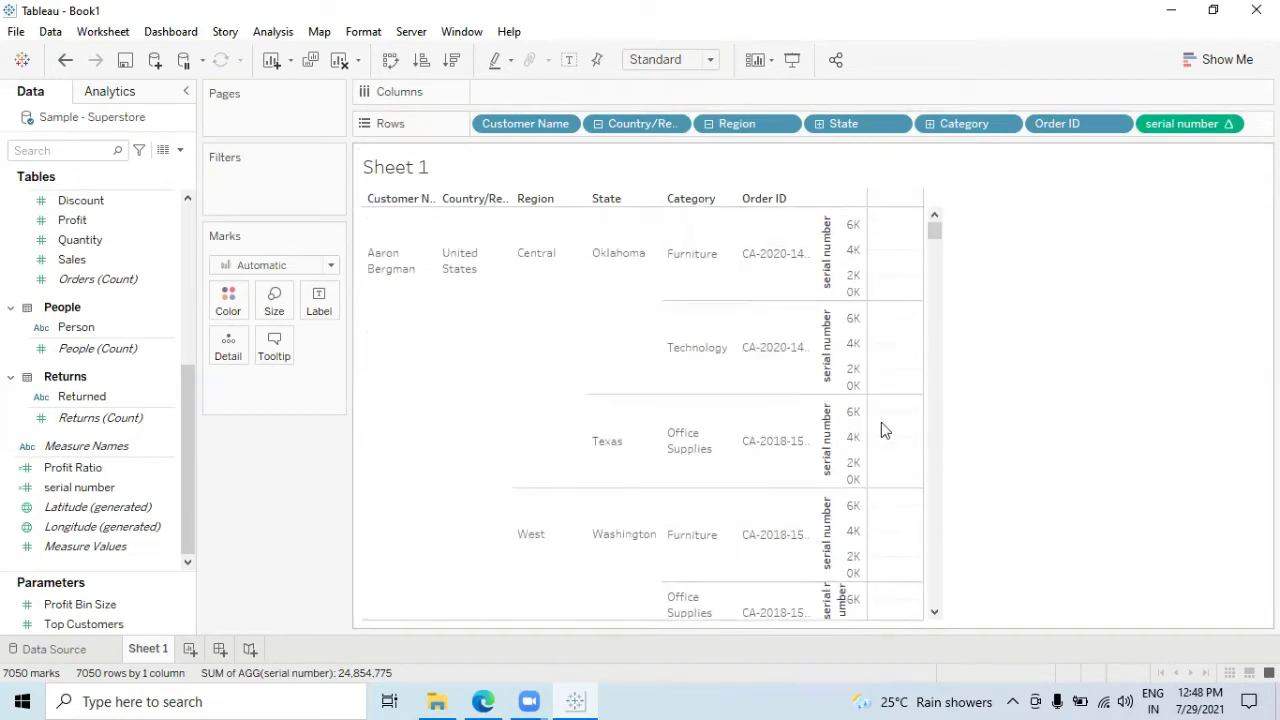
pyautogui.moveTo(1180, 121); pyautogui.dragTo(132, 544)
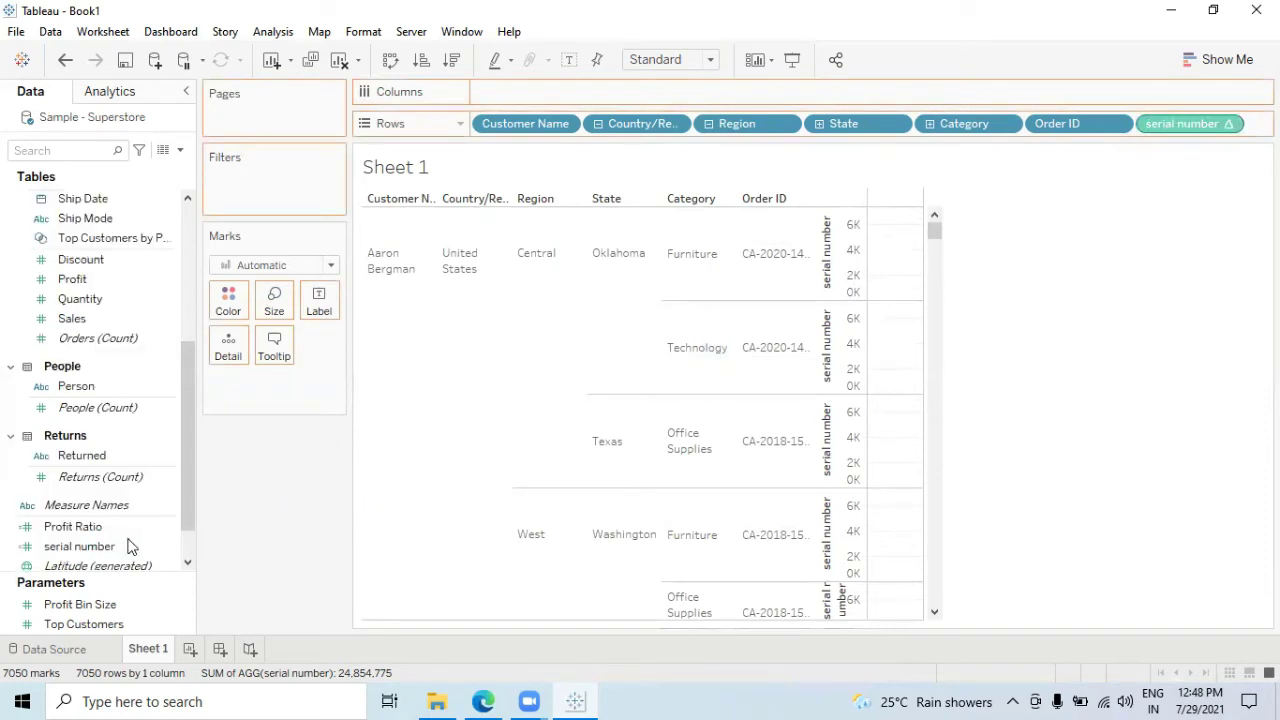
# - Convert the serial number field to discrete and place it first in Rows, before Customer Name
pyautogui.scroll(-1, 100, 400)
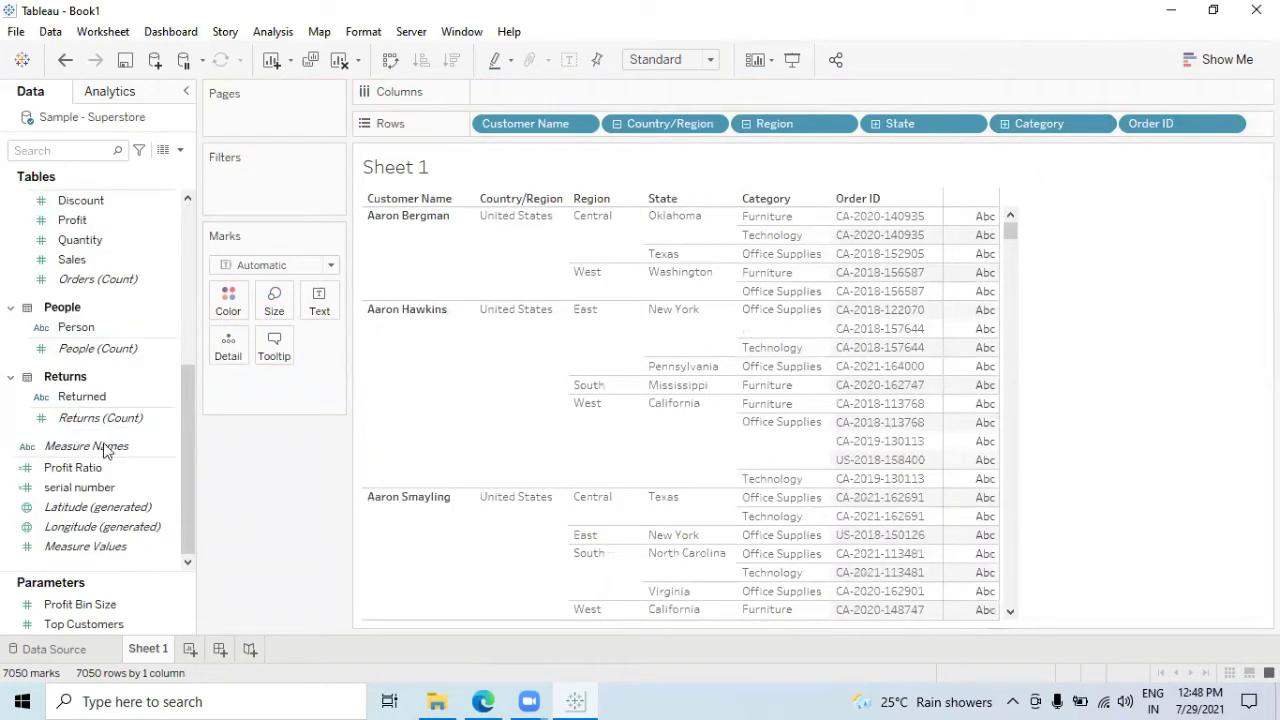
pyautogui.rightClick(84, 490)
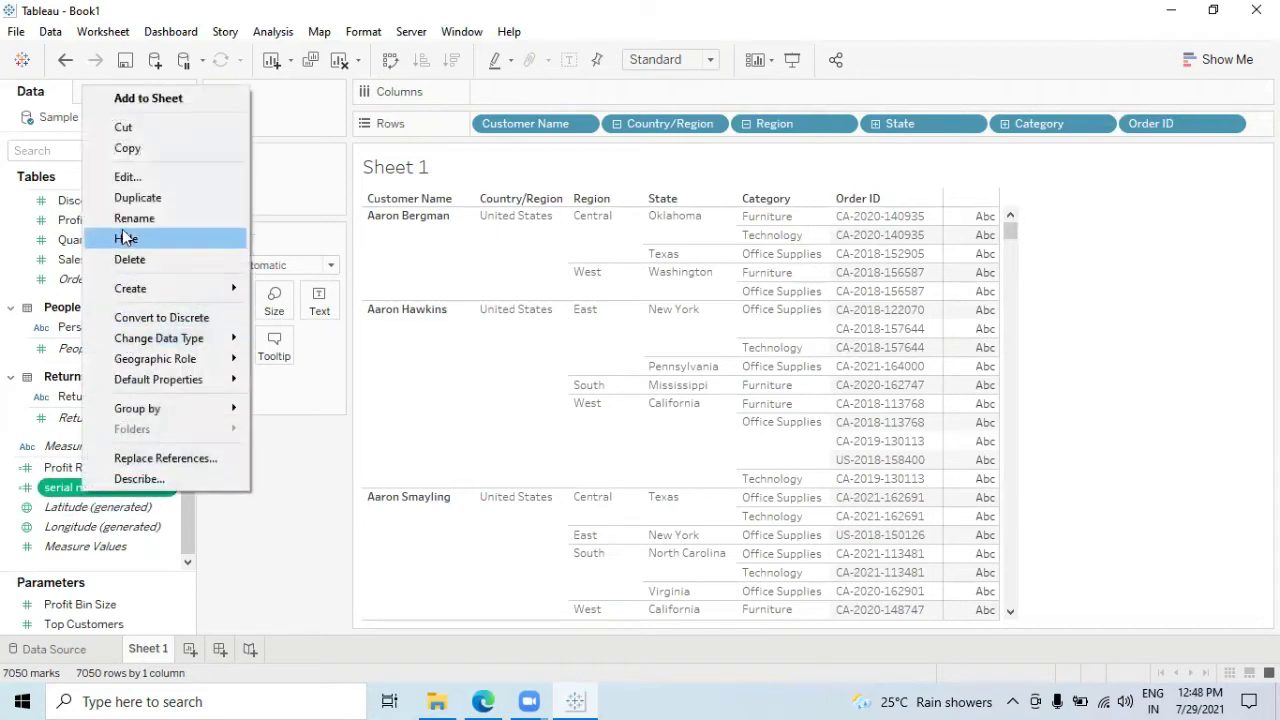
pyautogui.click(163, 317)
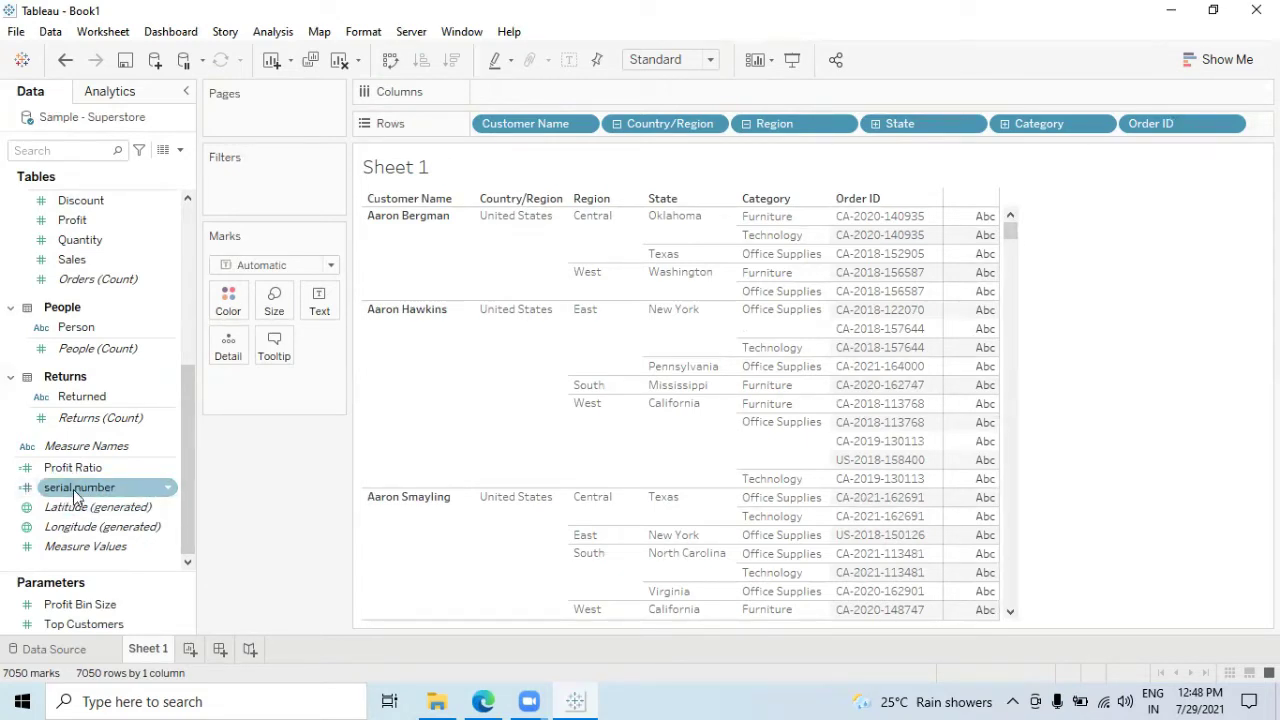
pyautogui.rightClick(75, 490)
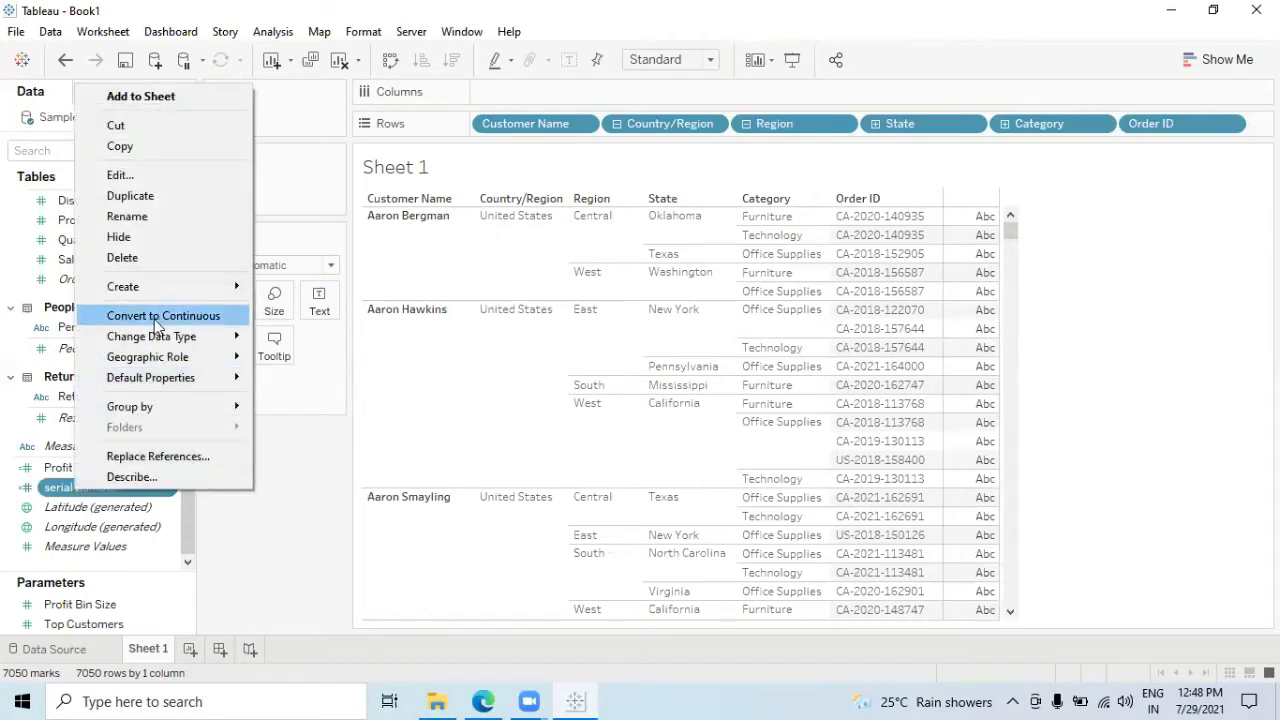
pyautogui.click(257, 544)
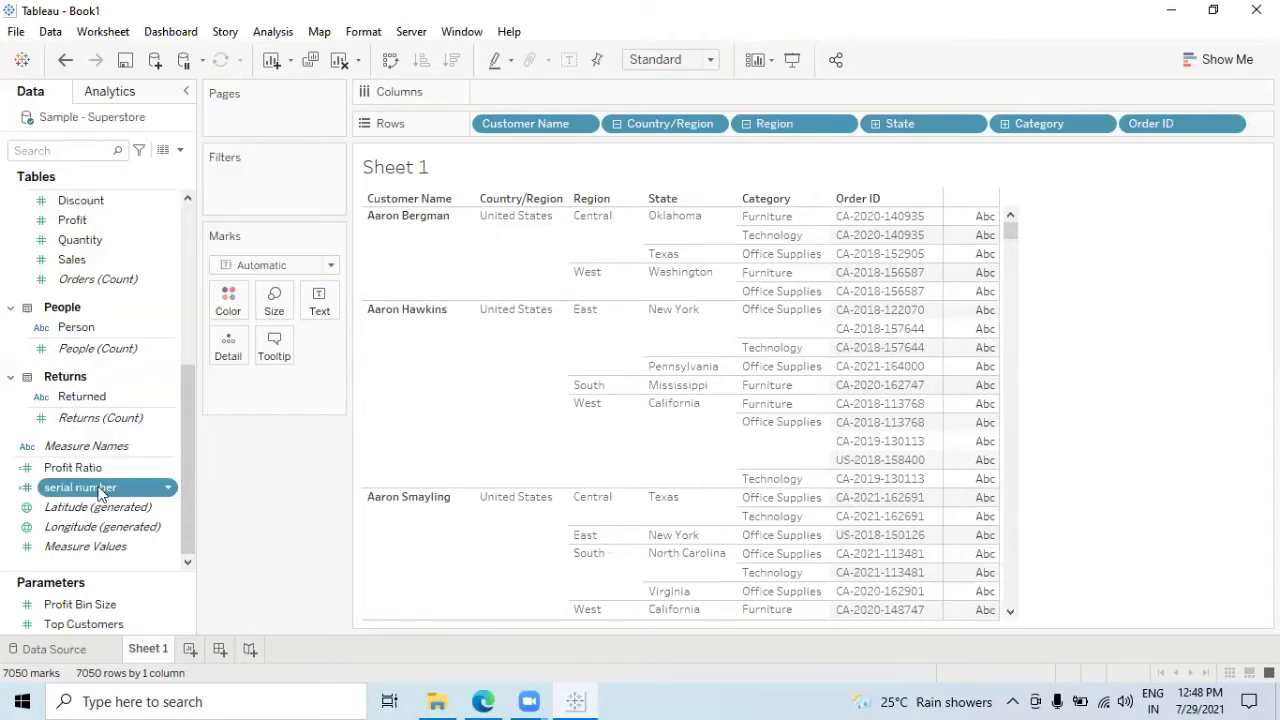
pyautogui.moveTo(104, 493); pyautogui.dragTo(480, 123)
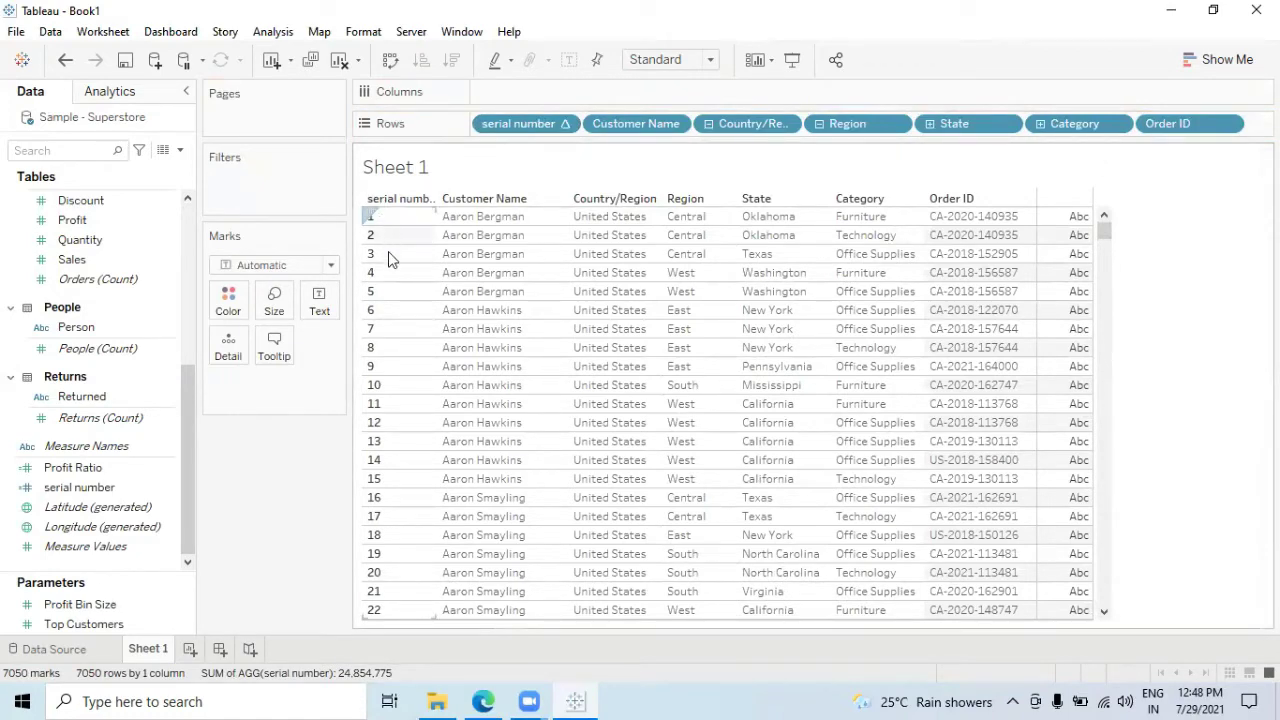
# - Review the row numbering down the table and hide the serial number field's header
pyautogui.press('pagedown')
pyautogui.press('pagedown')
pyautogui.scroll(-10, 378, 425)
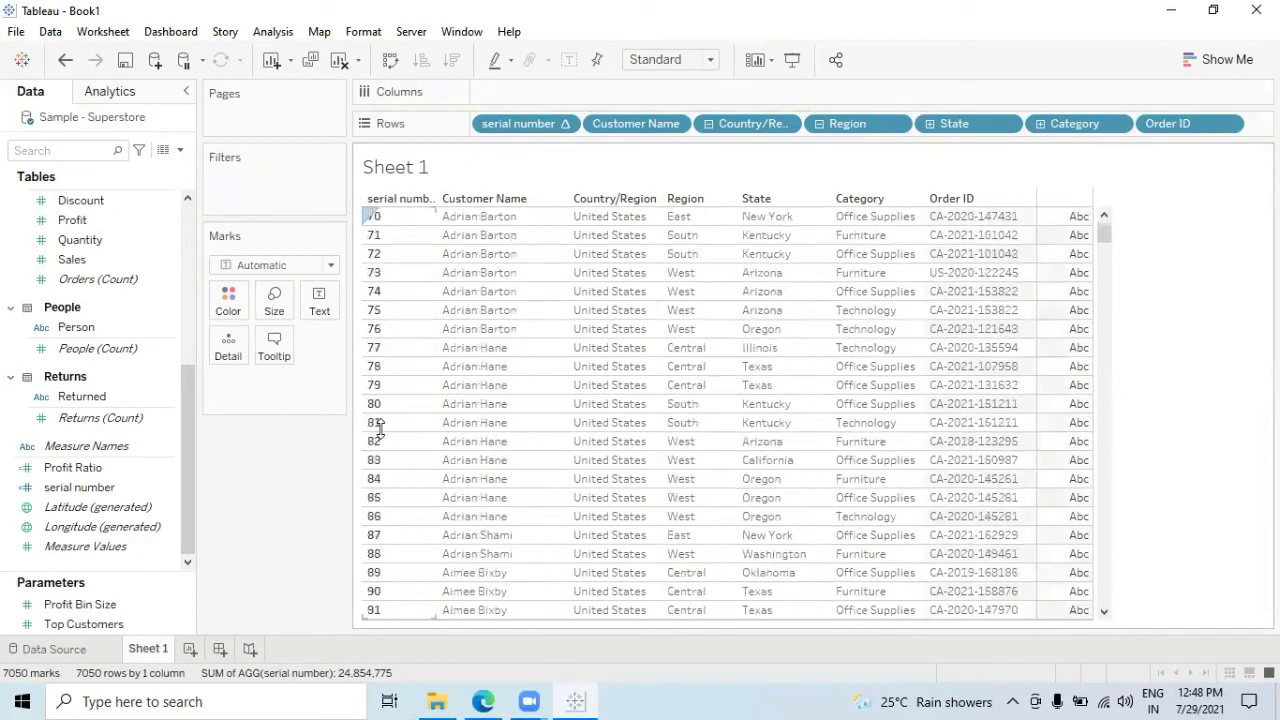
pyautogui.scroll(10, 380, 430)
pyautogui.scroll(6, 388, 442)
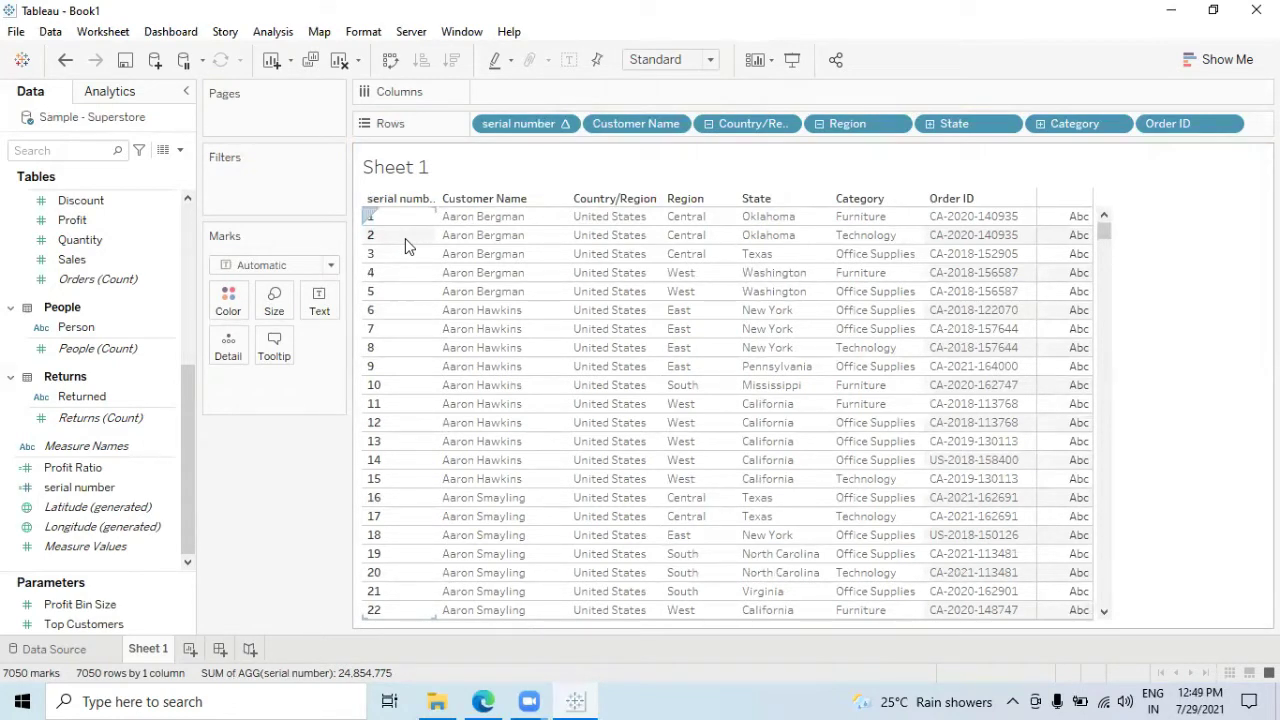
pyautogui.rightClick(505, 126)
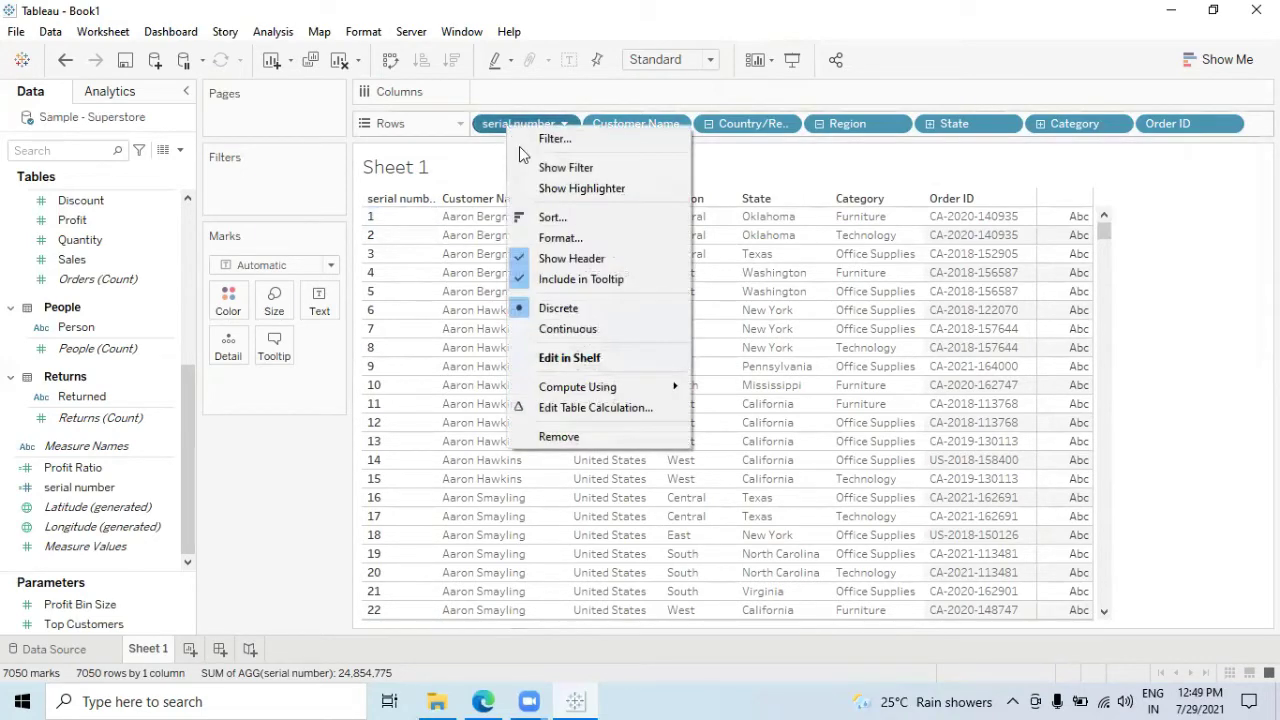
pyautogui.click(553, 262)
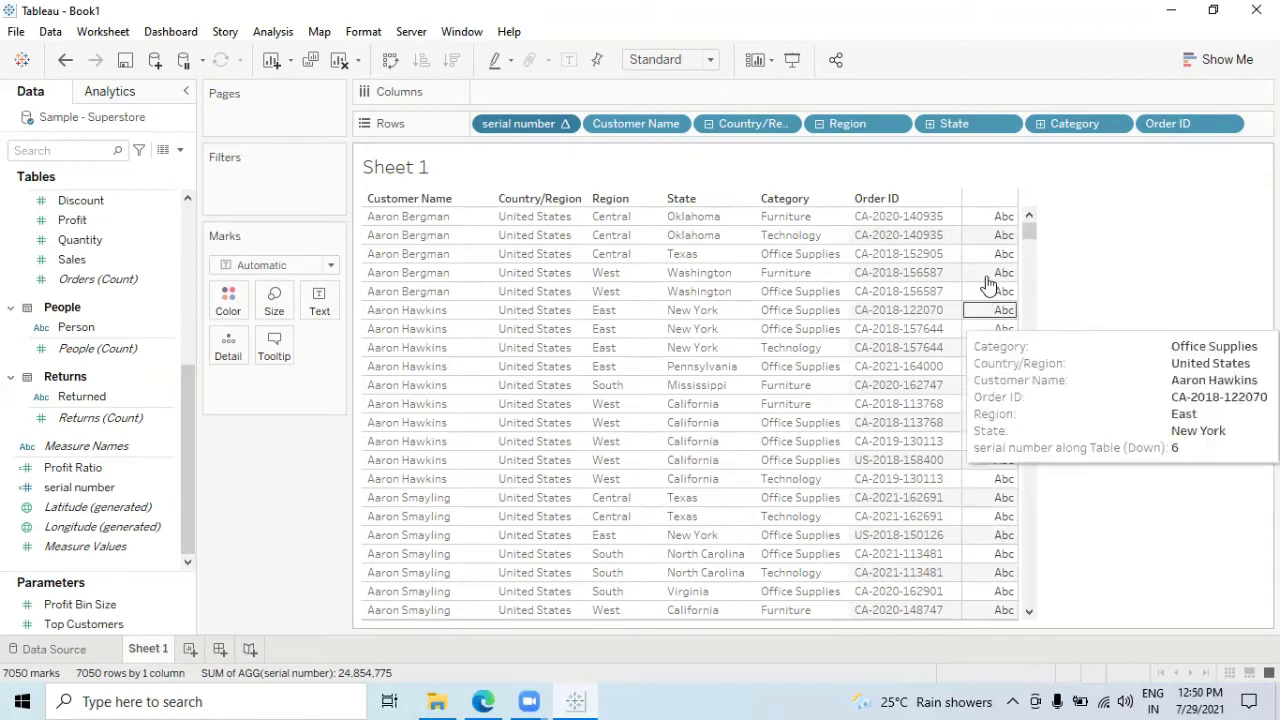
pyautogui.moveTo(1015, 230)
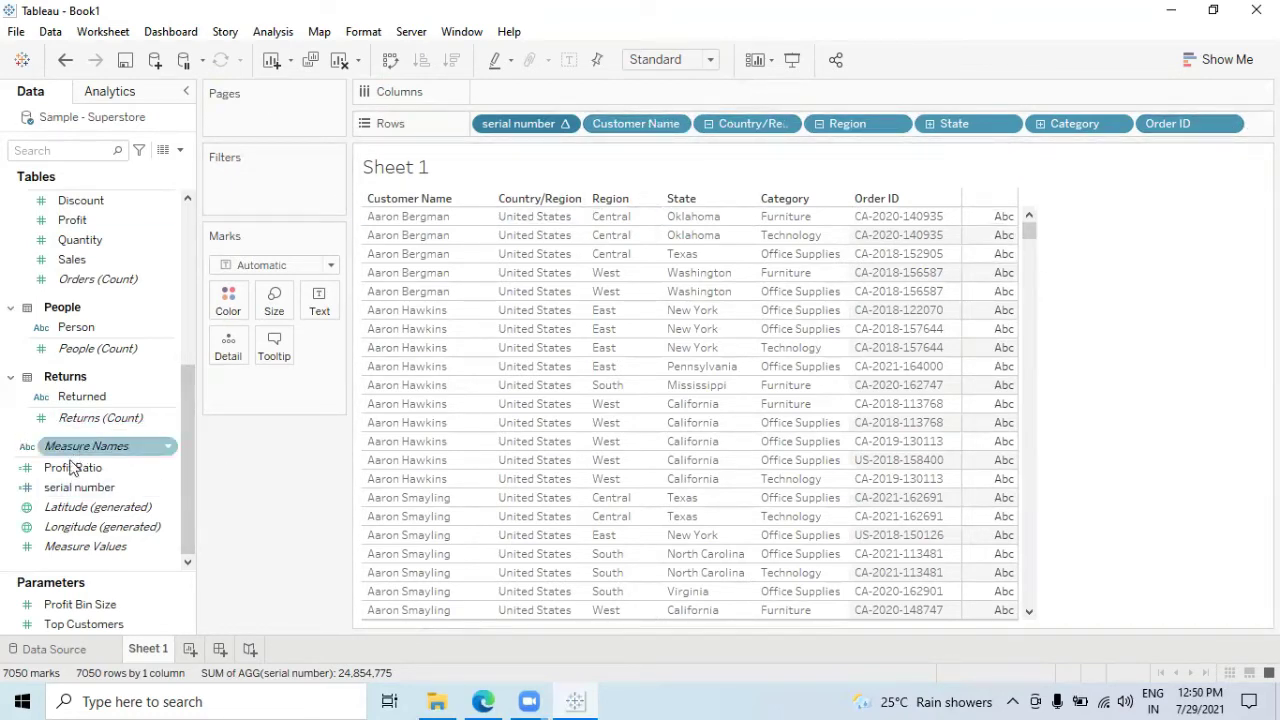
# - Try Order Date at the year level after Order ID in Rows, then remove it
pyautogui.scroll(5, 79, 380)
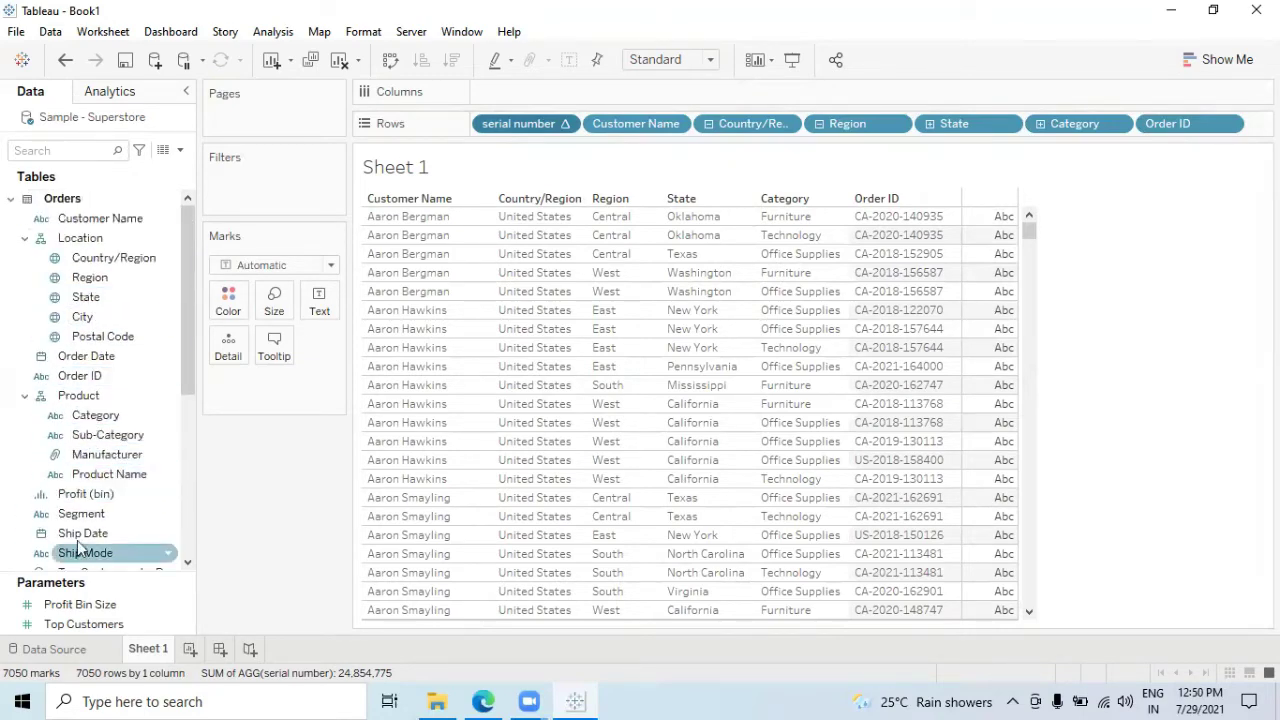
pyautogui.moveTo(136, 352)
pyautogui.mouseDown()
pyautogui.moveTo(1255, 90)
pyautogui.moveTo(1255, 122)
pyautogui.mouseUp()
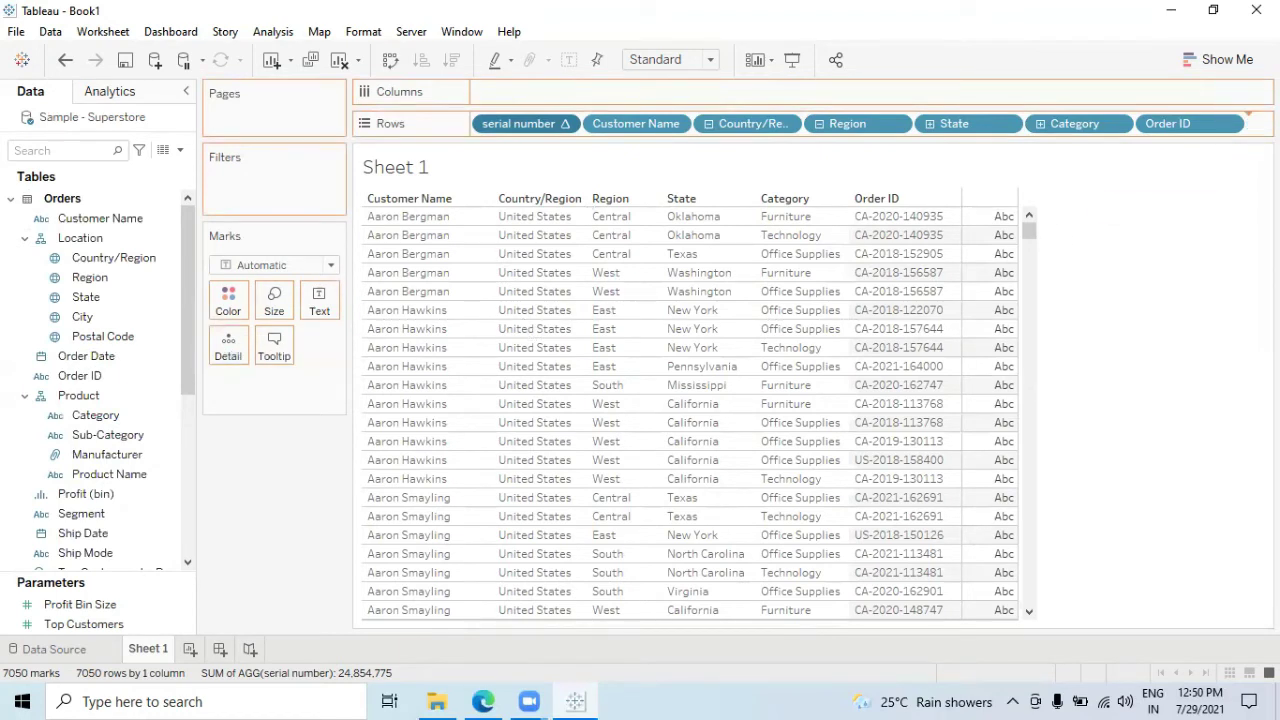
pyautogui.moveTo(1255, 122); pyautogui.dragTo(1252, 122)
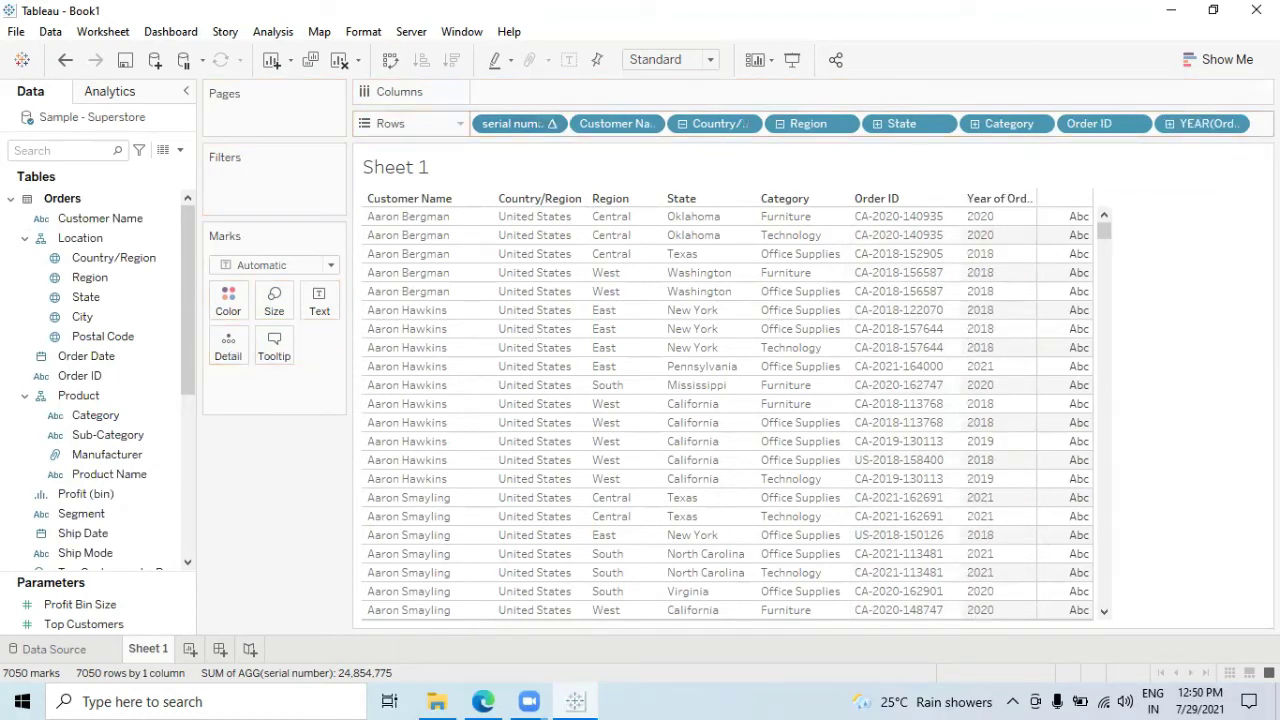
pyautogui.rightClick(1200, 130)
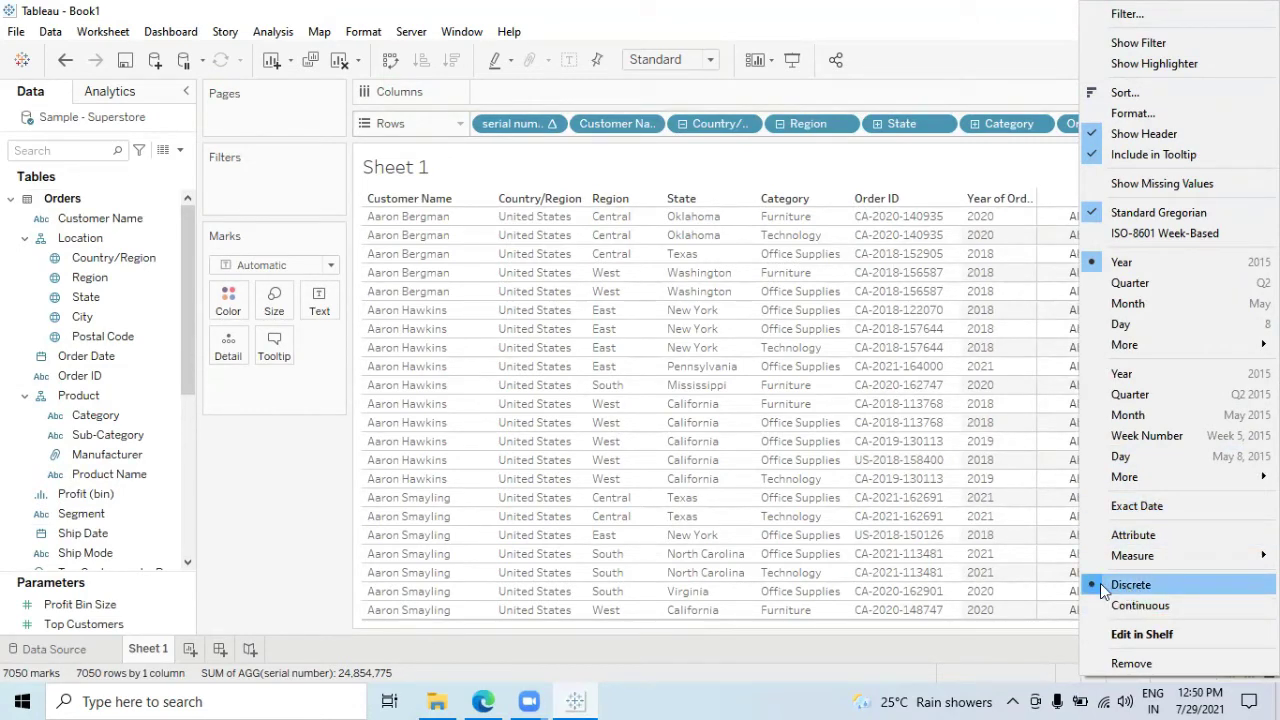
pyautogui.click(285, 549)
pyautogui.moveTo(1205, 123); pyautogui.dragTo(220, 472)
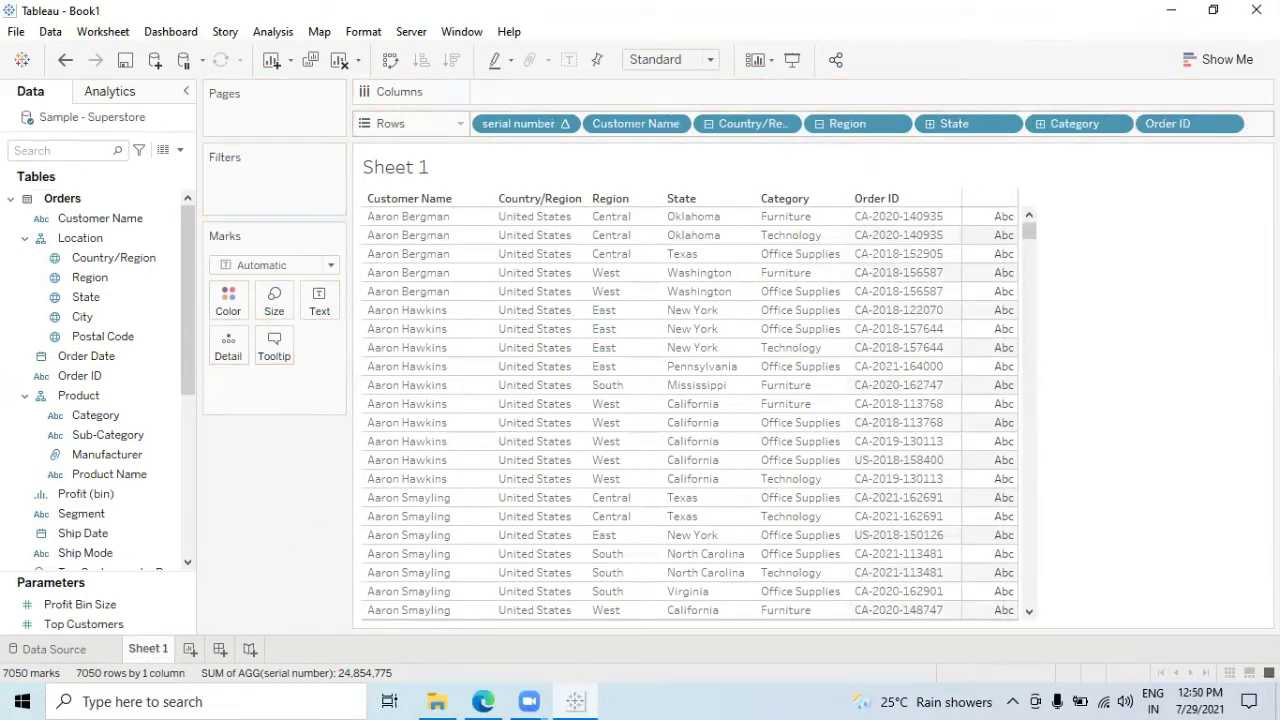
# - Add the undivided [Order Date] field at the end of Rows and show Profit as the table's values
pyautogui.doubleClick(1258, 123)
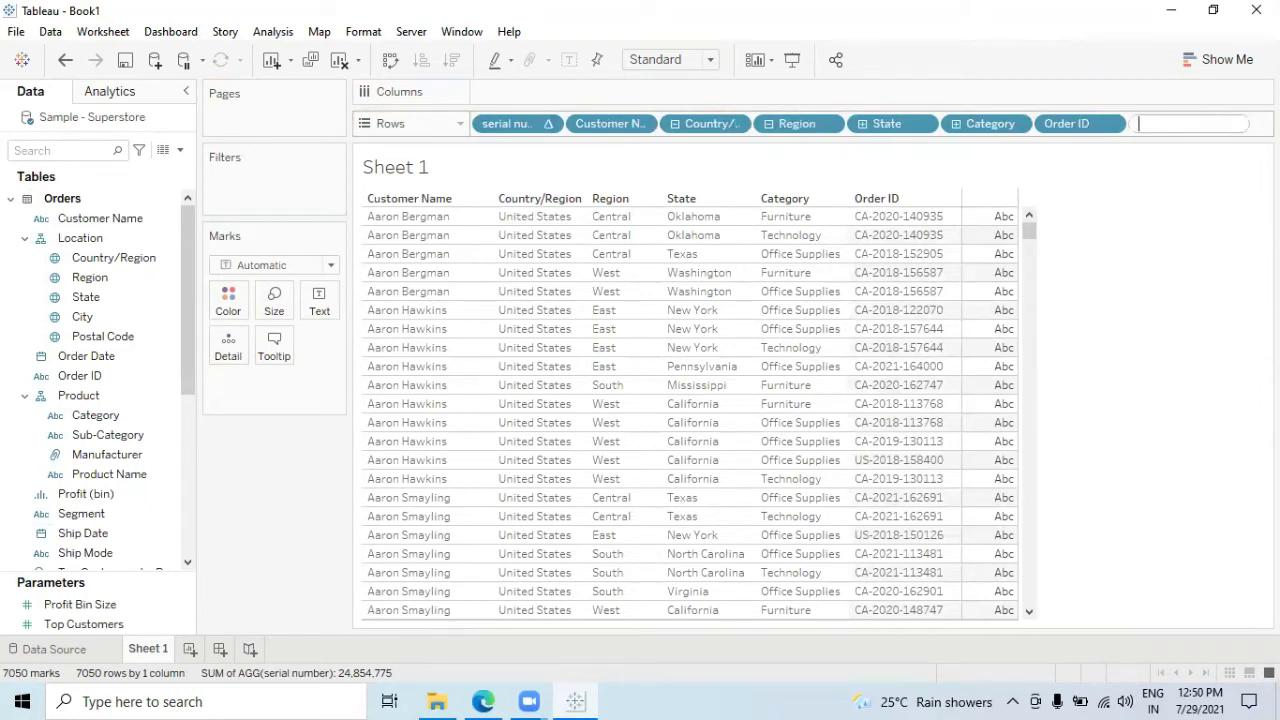
pyautogui.write('order')
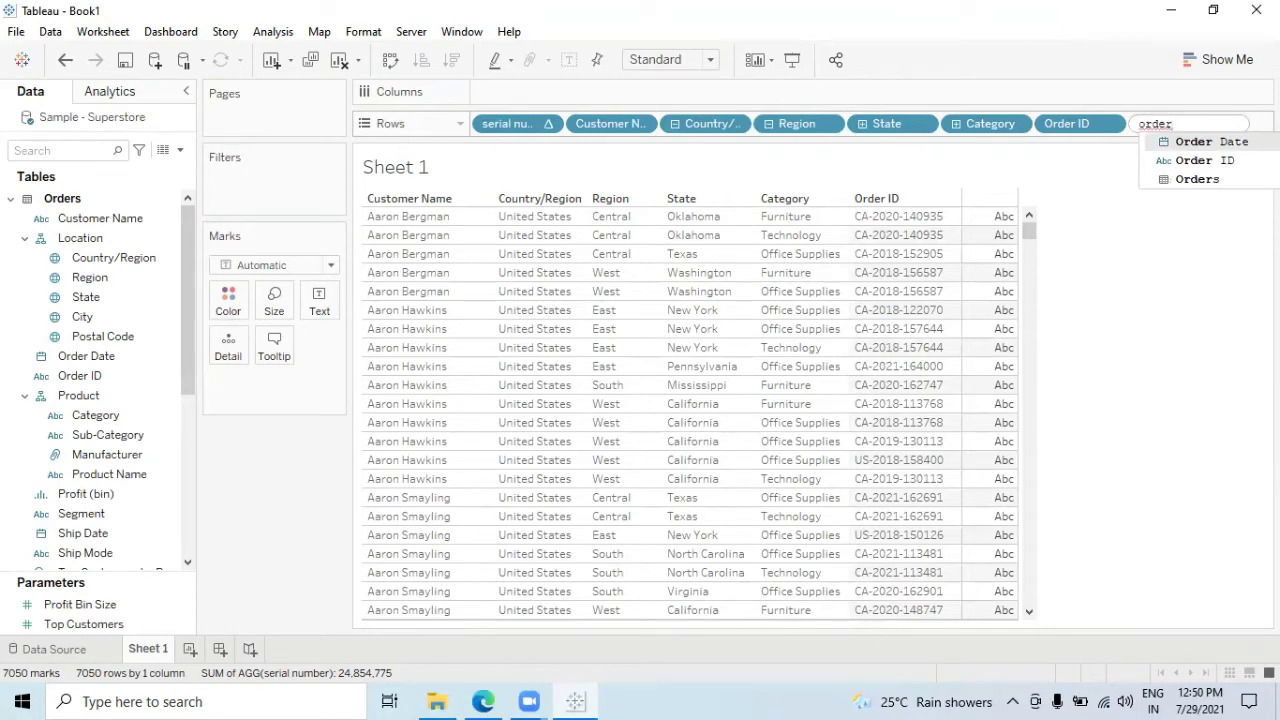
pyautogui.press('Return')
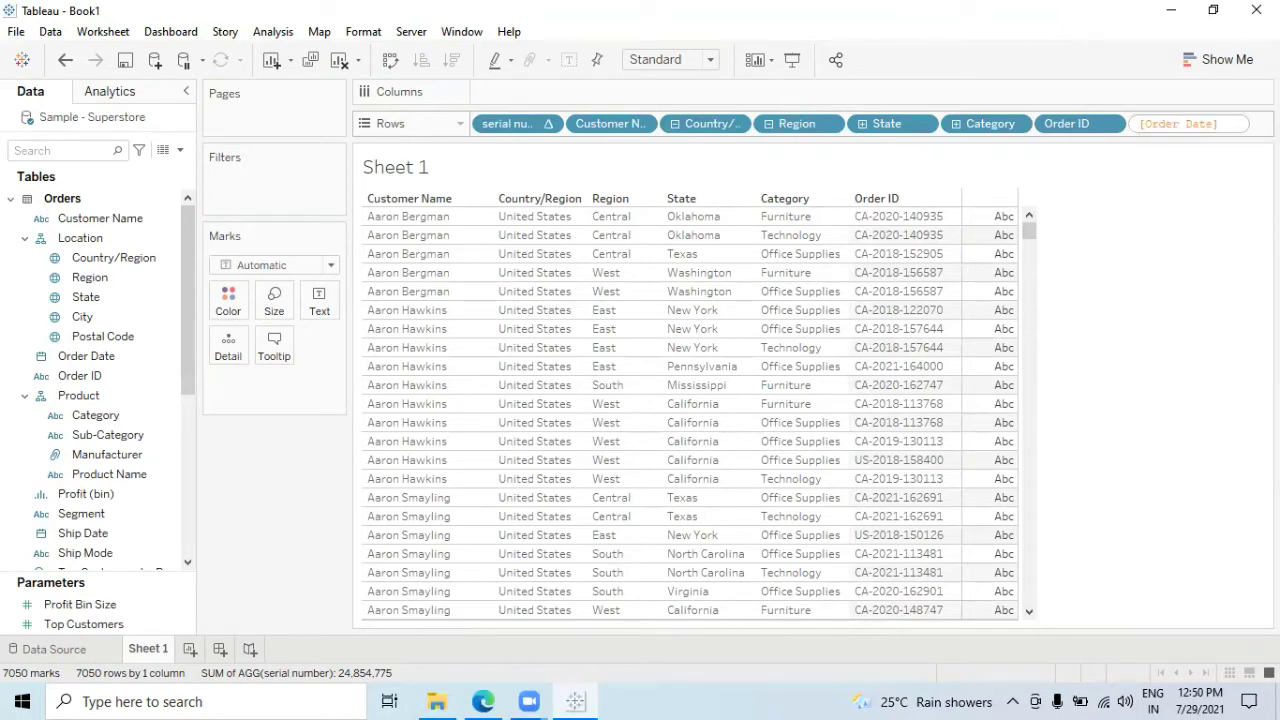
pyautogui.press('Return')
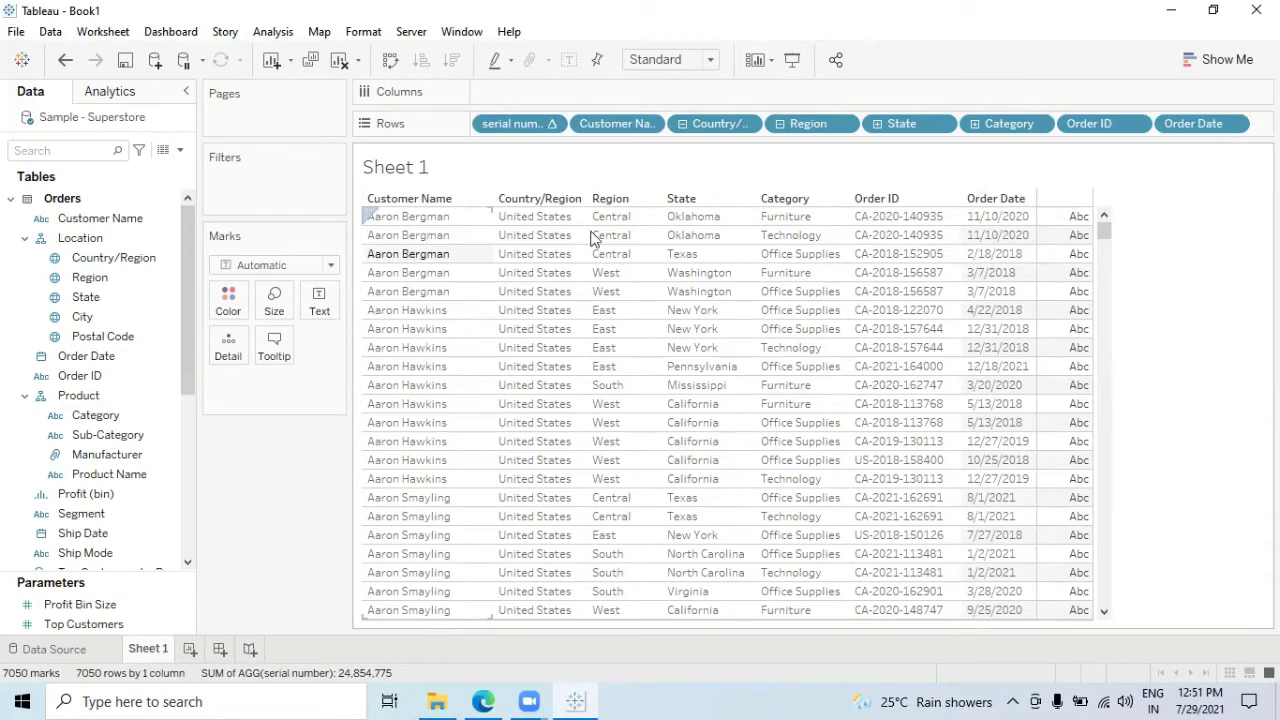
pyautogui.scroll(-3, 92, 510)
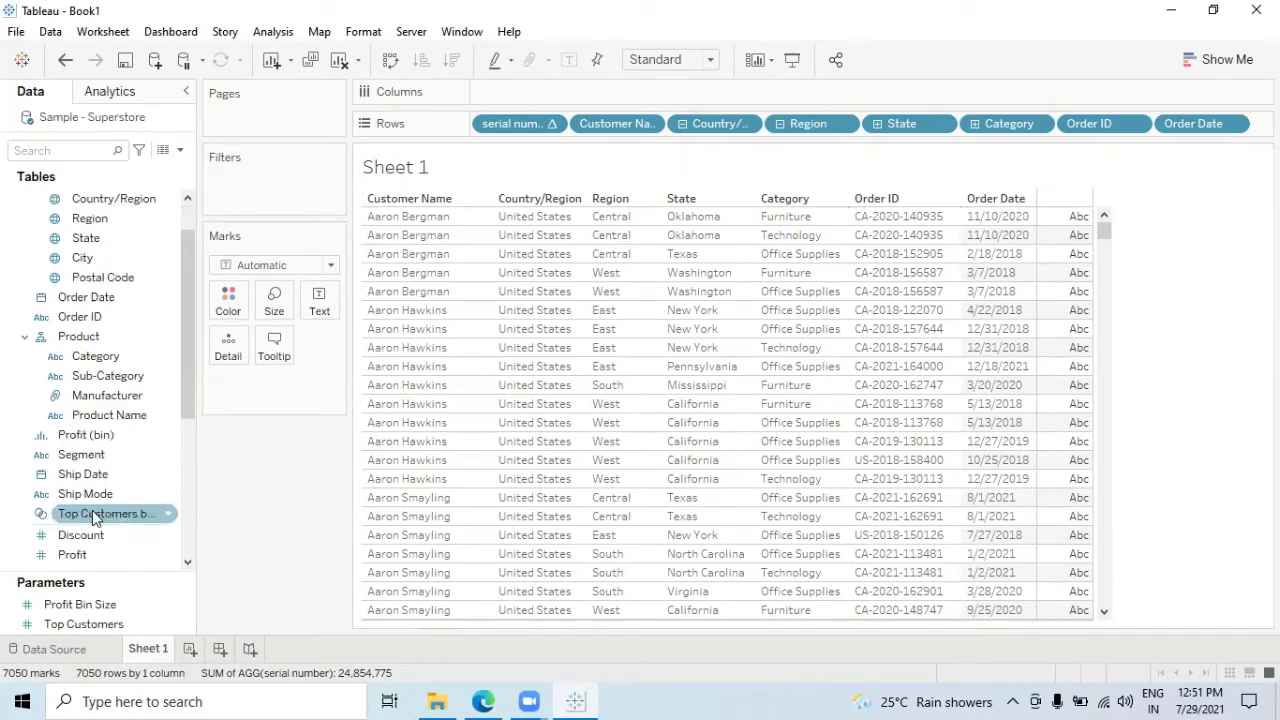
pyautogui.moveTo(90, 439); pyautogui.dragTo(1075, 351)
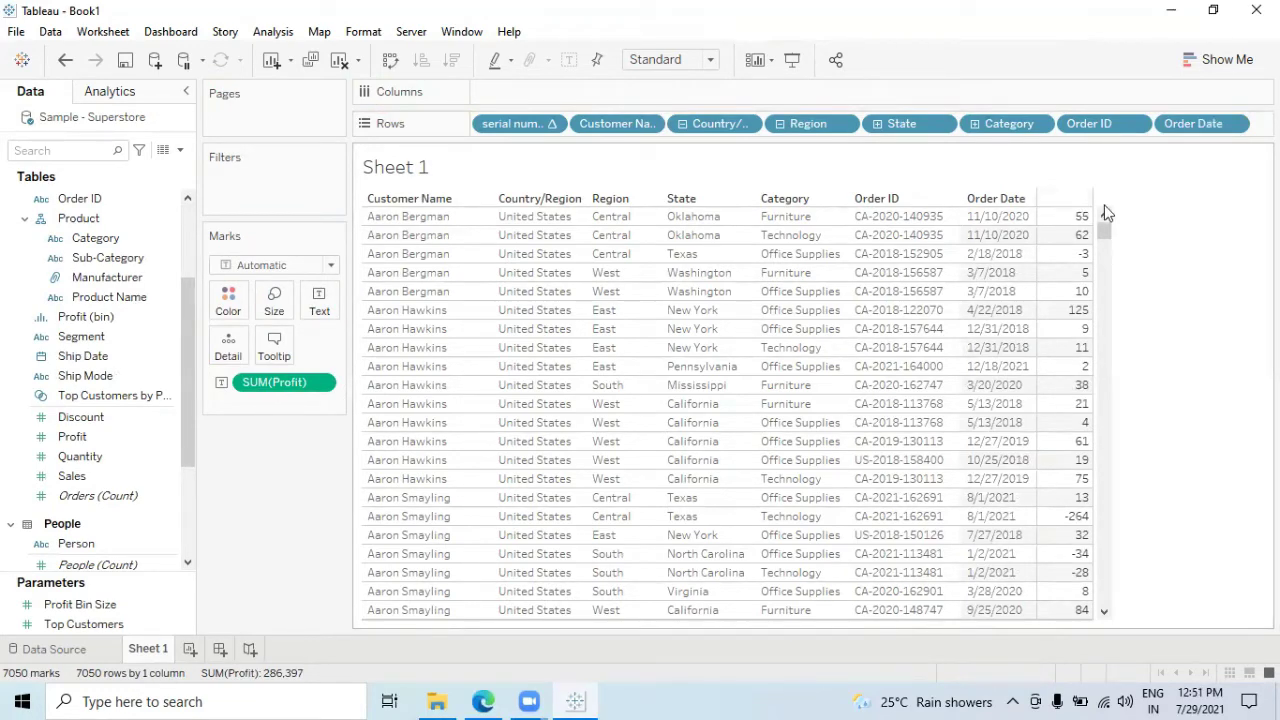
# - Add an ad hoc "Profit" text header to Columns and hide the field labels for columns
pyautogui.doubleClick(504, 92)
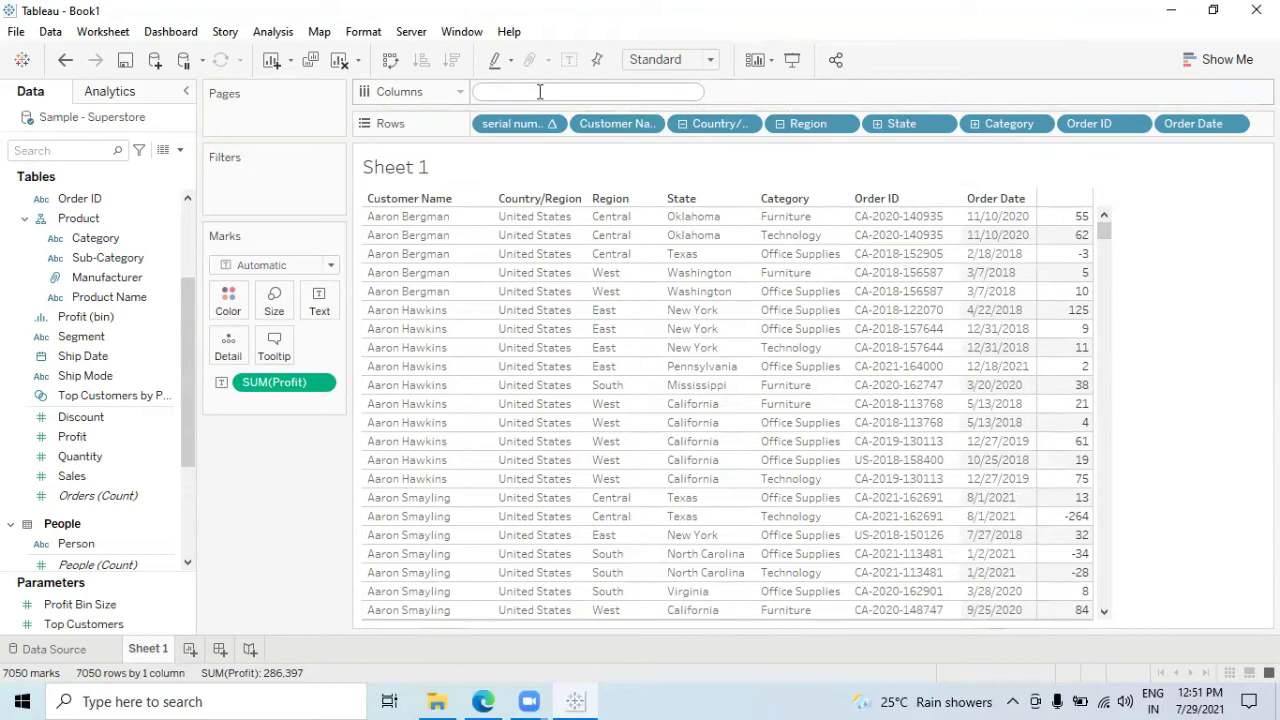
pyautogui.write('""')
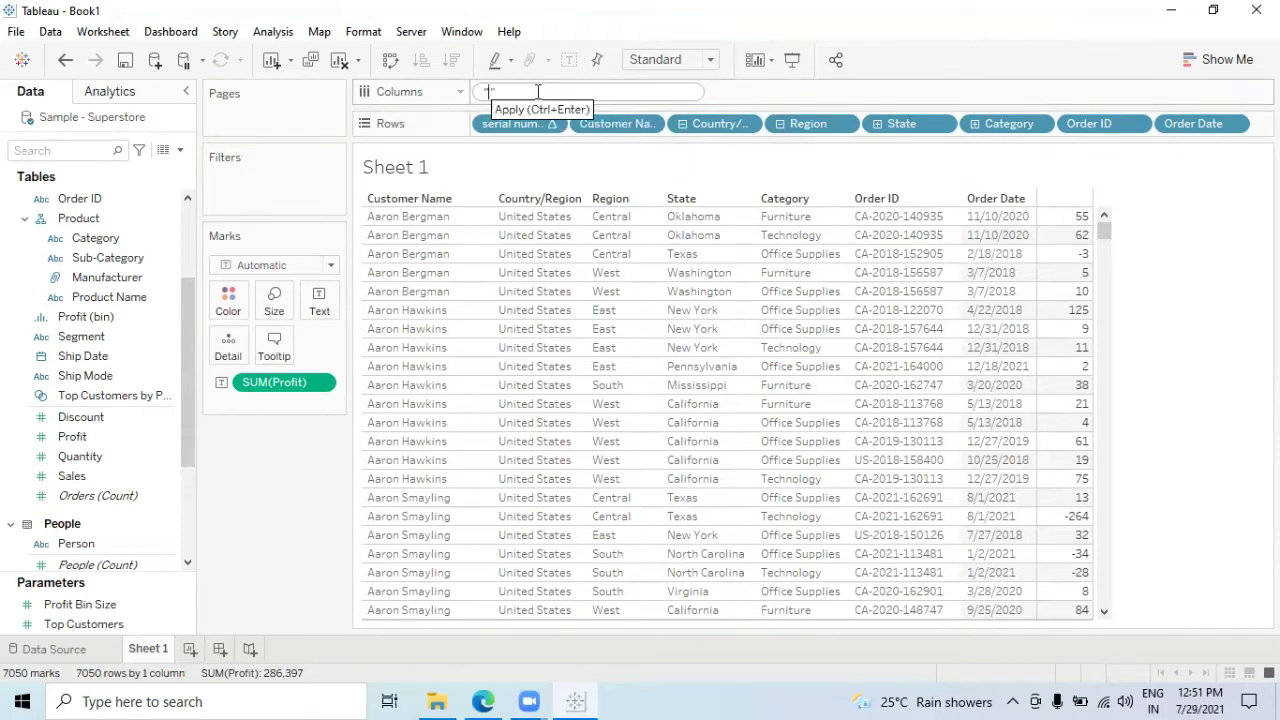
pyautogui.write('Pro')
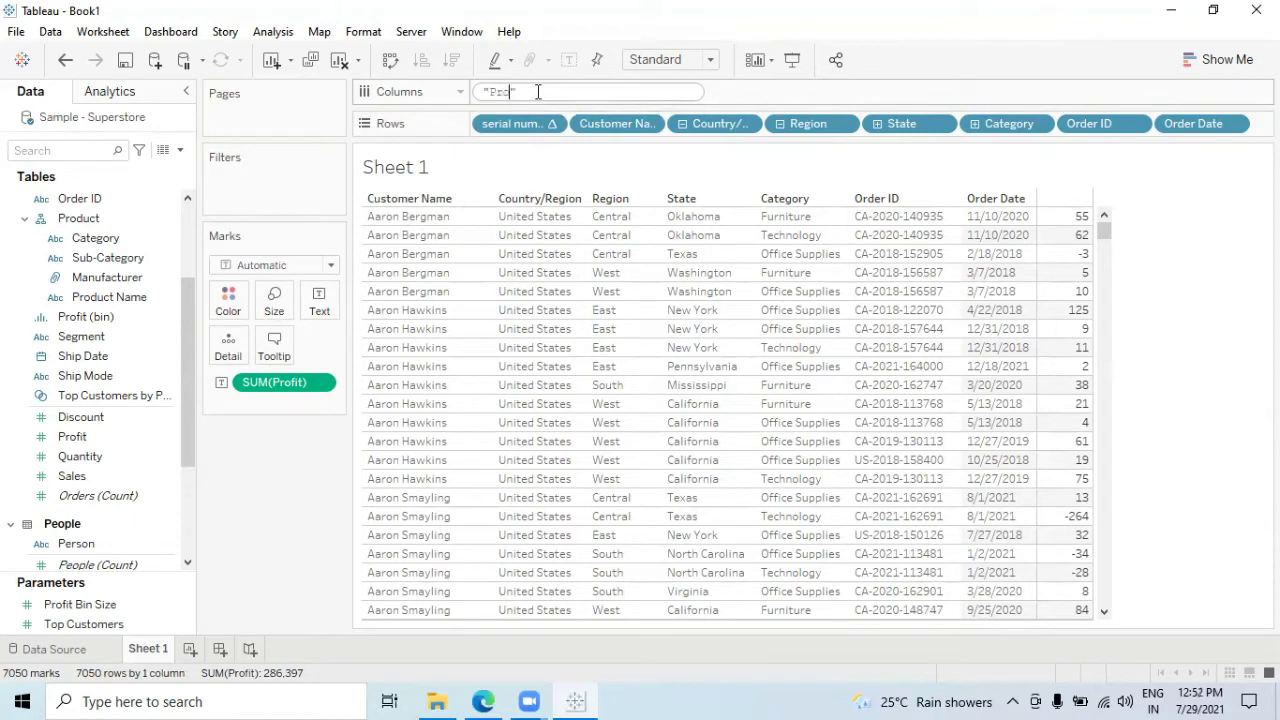
pyautogui.write('fit')
pyautogui.press('Return')
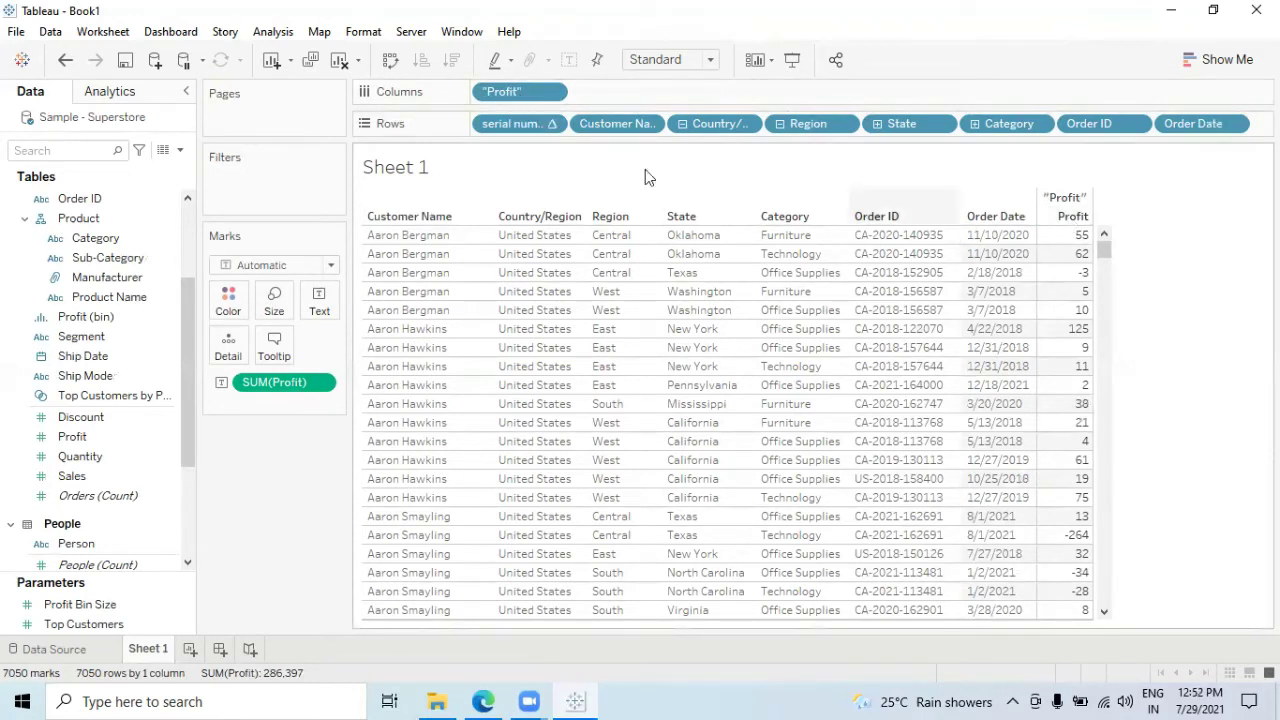
pyautogui.rightClick(1080, 203)
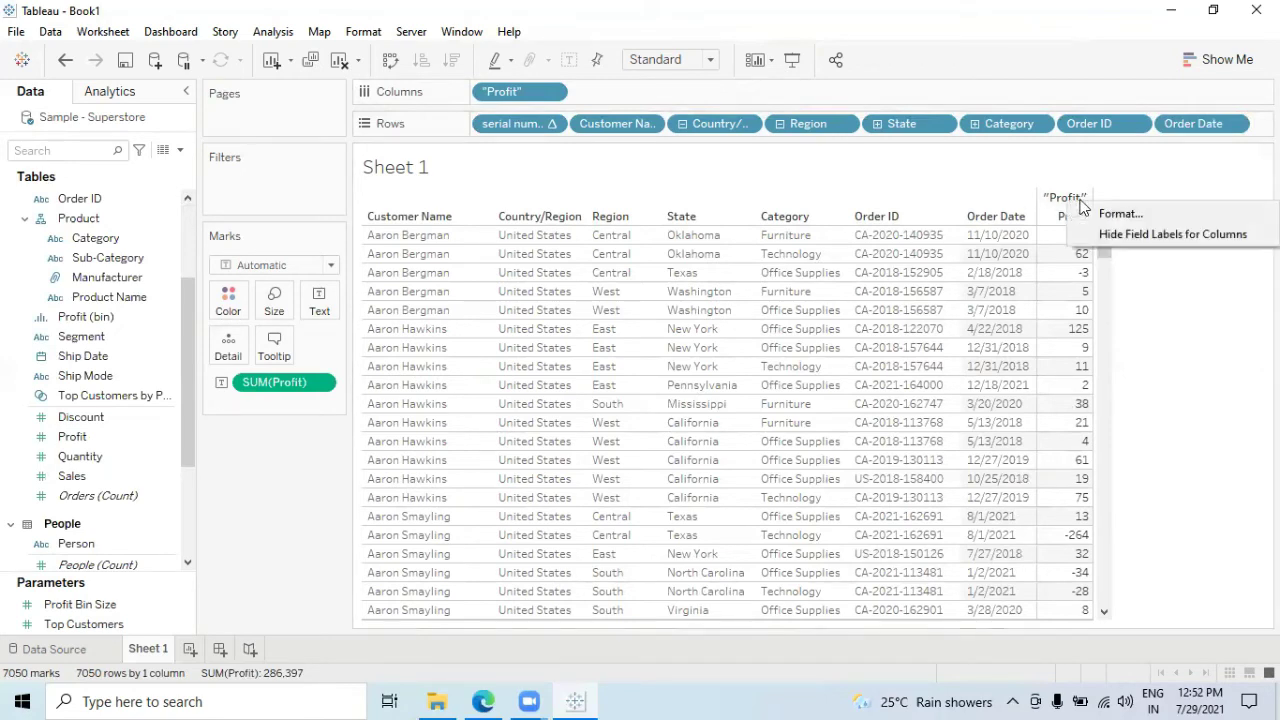
pyautogui.click(1148, 234)
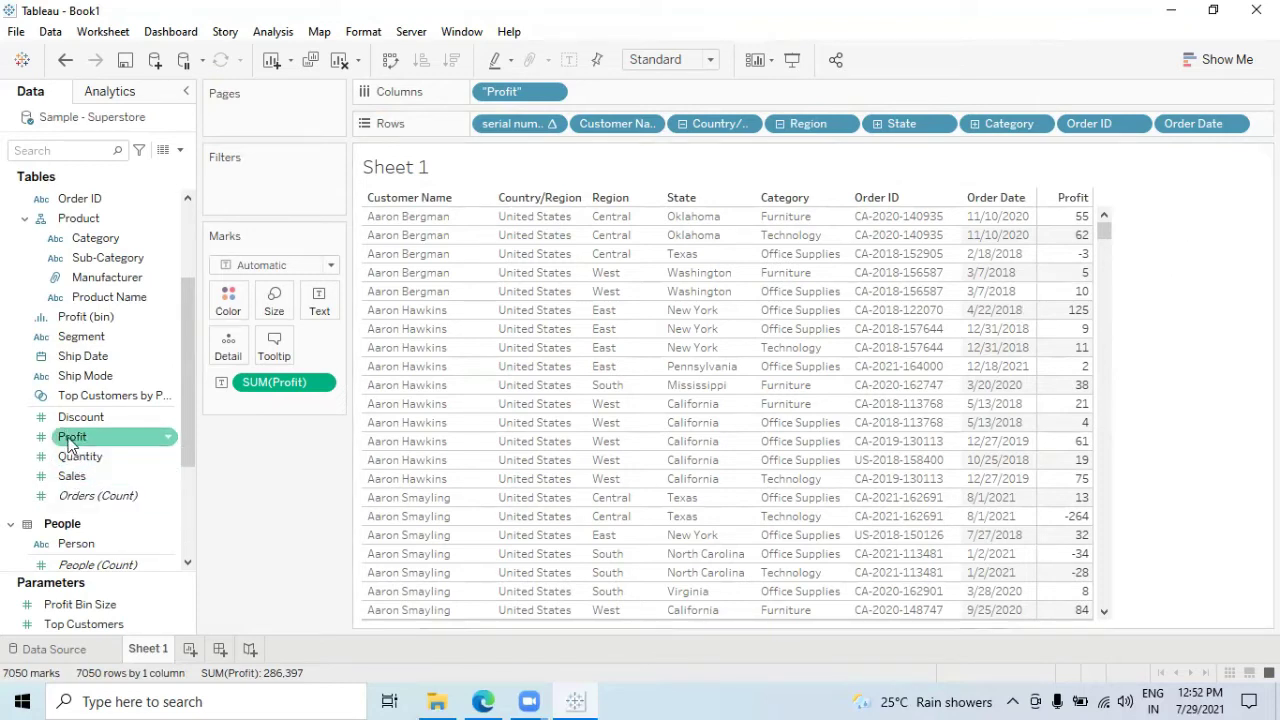
# - Remove the ad hoc "Profit" text header from Columns
pyautogui.moveTo(72, 443); pyautogui.dragTo(509, 94)
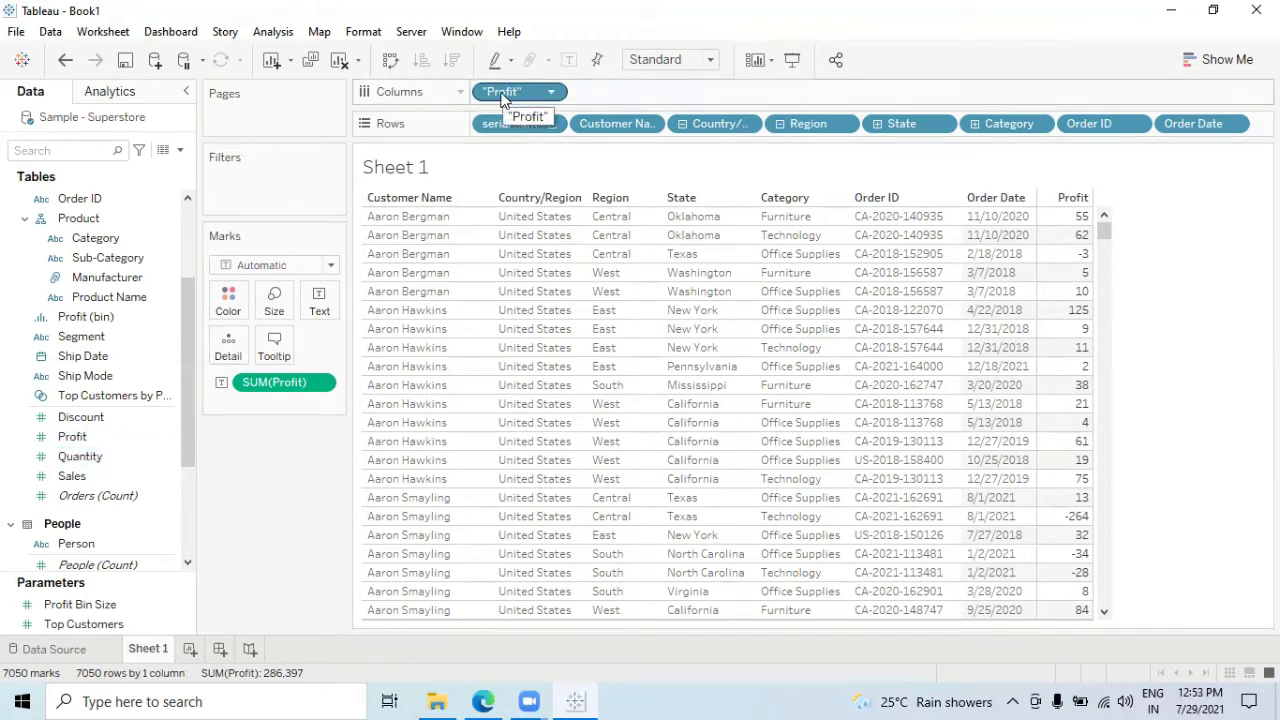
pyautogui.moveTo(503, 97); pyautogui.dragTo(268, 493)
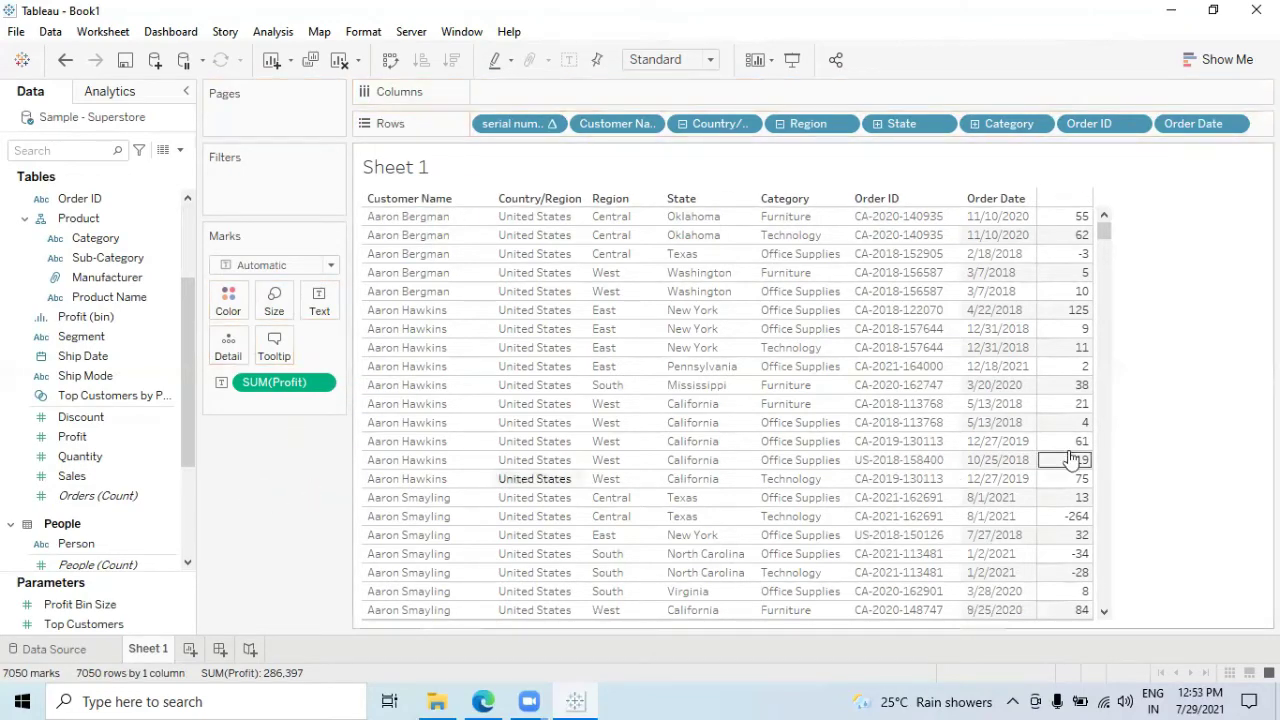
pyautogui.moveTo(1075, 368)
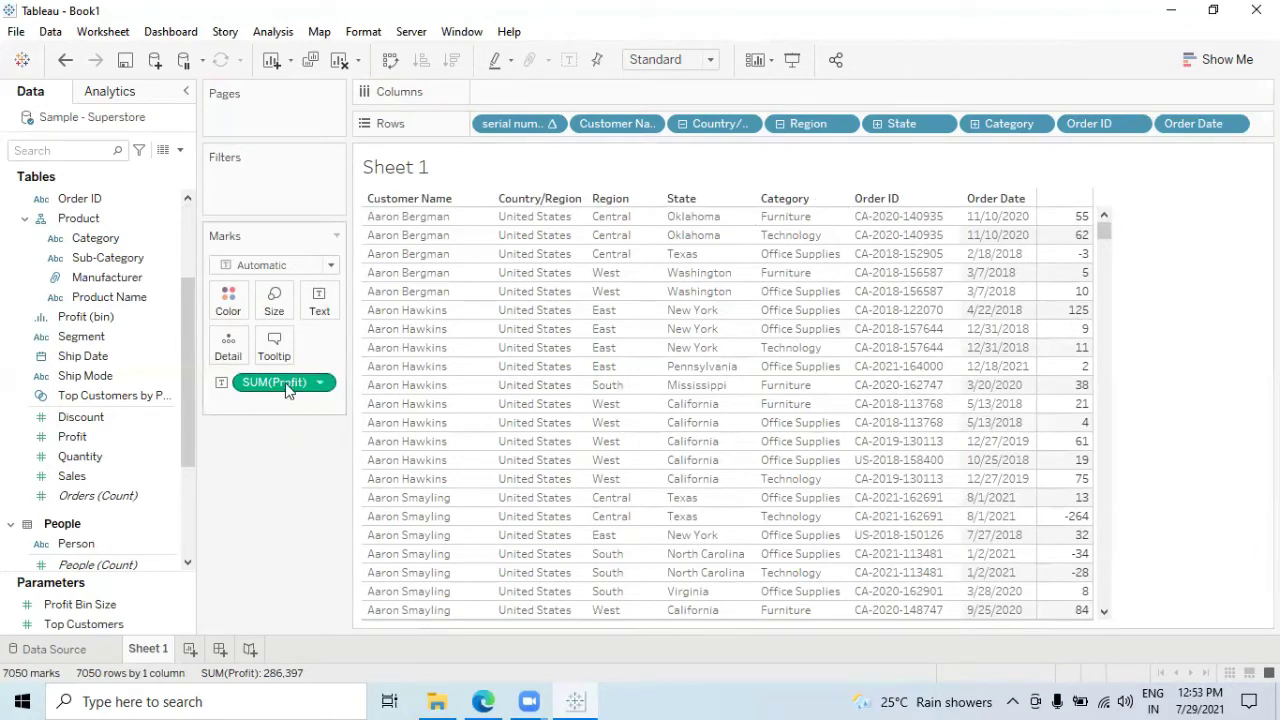
pyautogui.moveTo(1093, 213)
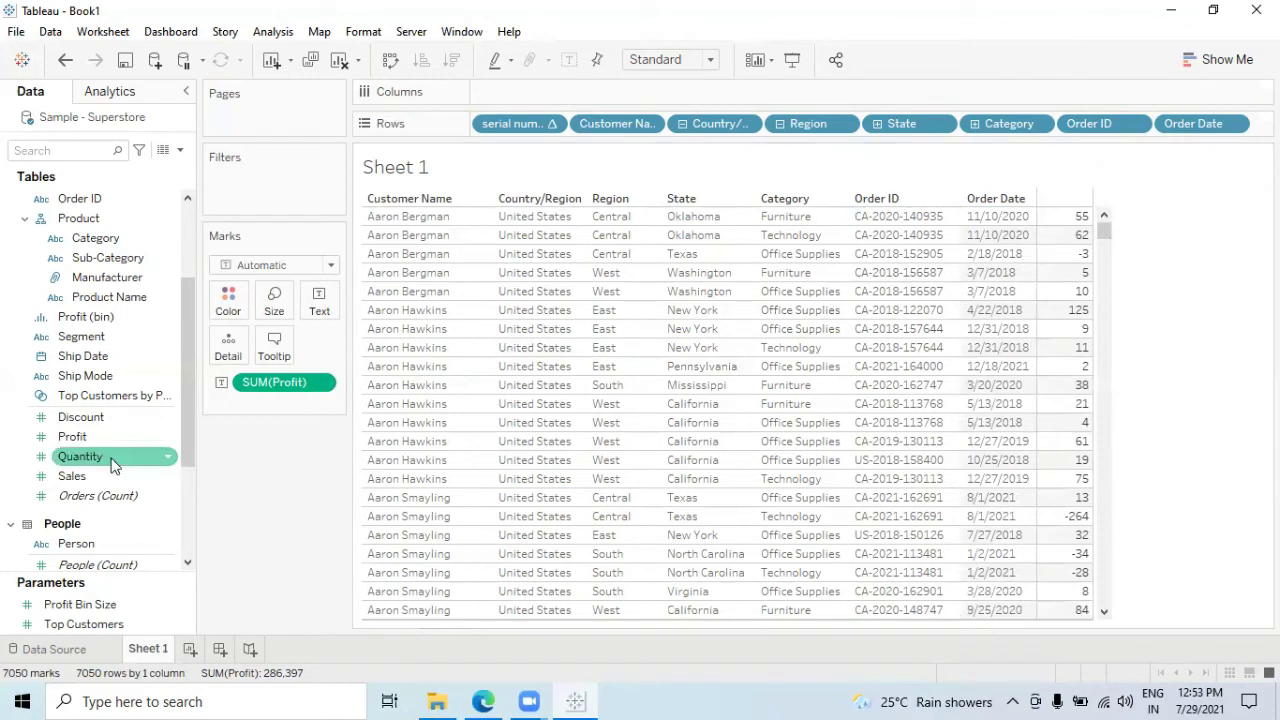
# - Try showing Quantity as a second value column beside Profit, and undo it
pyautogui.moveTo(80, 460); pyautogui.dragTo(1092, 352)
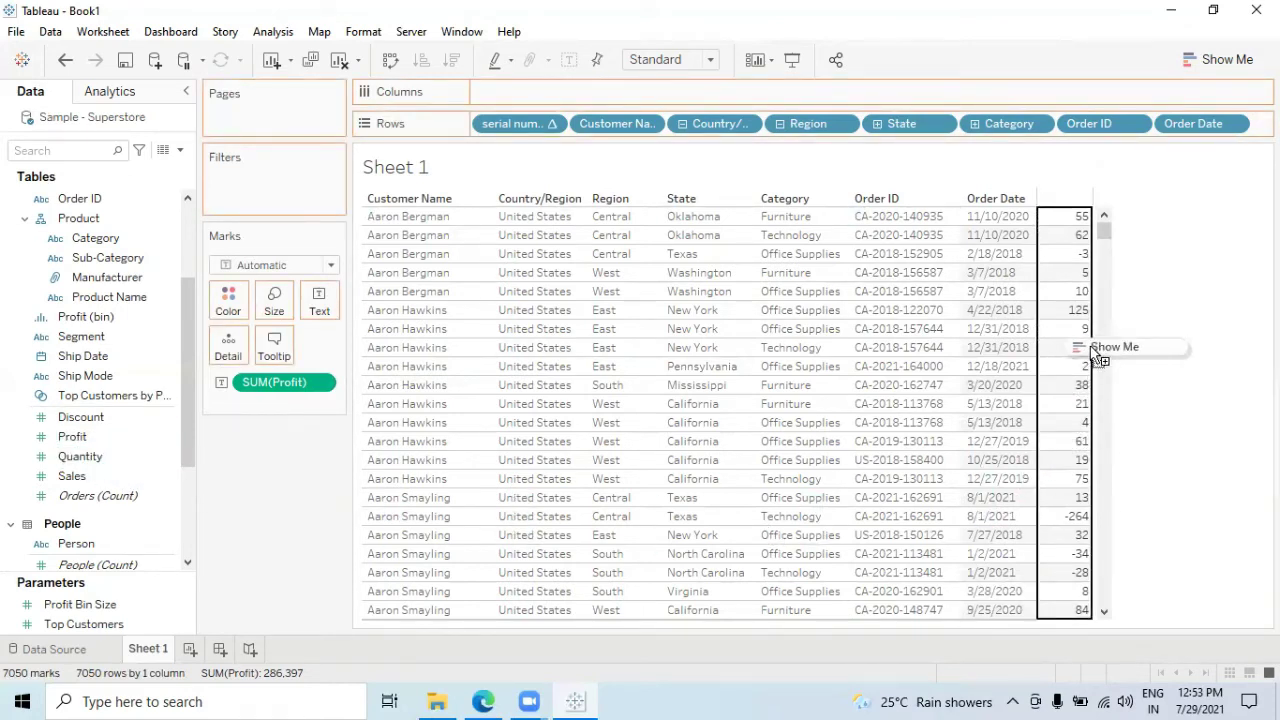
pyautogui.moveTo(1091, 347)
pyautogui.mouseDown()
pyautogui.moveTo(1096, 330)
pyautogui.moveTo(1095, 372)
pyautogui.moveTo(1086, 321)
pyautogui.moveTo(1093, 337)
pyautogui.mouseUp()
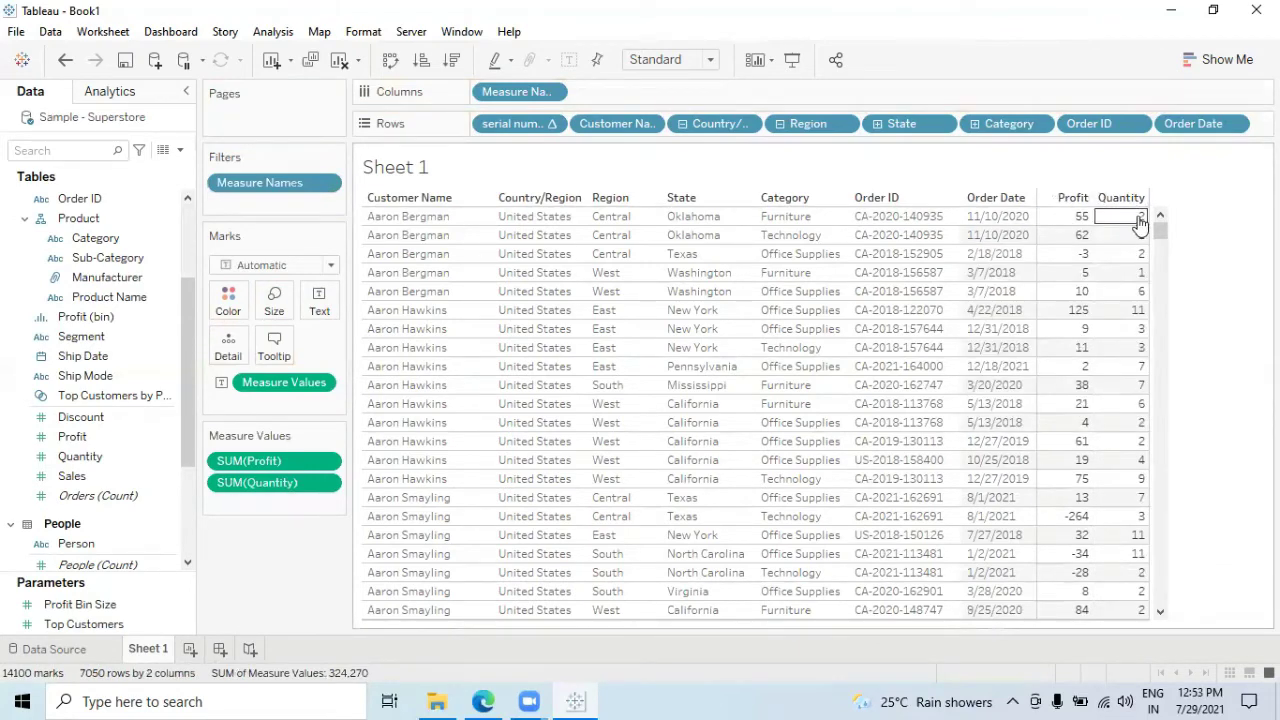
pyautogui.hotkey('ctrl', 'z')
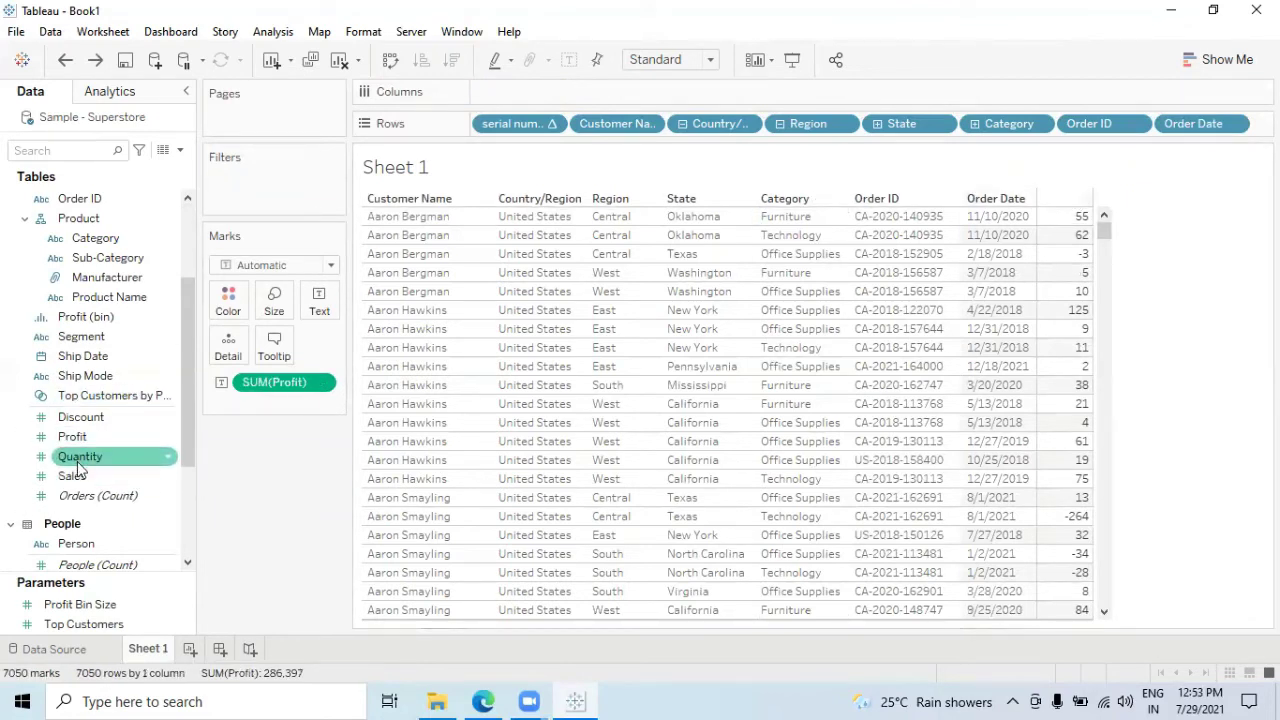
# - Add Quantity as a value column beside Profit and locate the generated Measure Names field in the data source
pyautogui.moveTo(77, 458); pyautogui.dragTo(1090, 330)
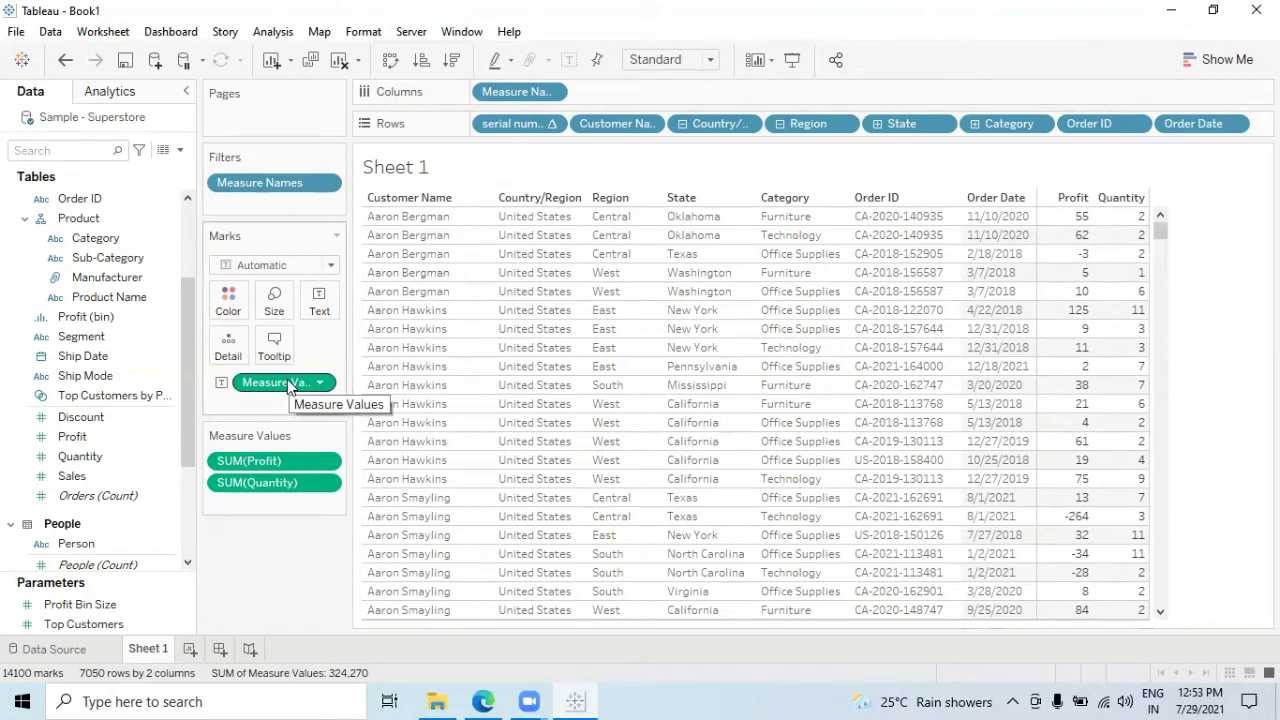
pyautogui.moveTo(184, 343); pyautogui.dragTo(178, 433)
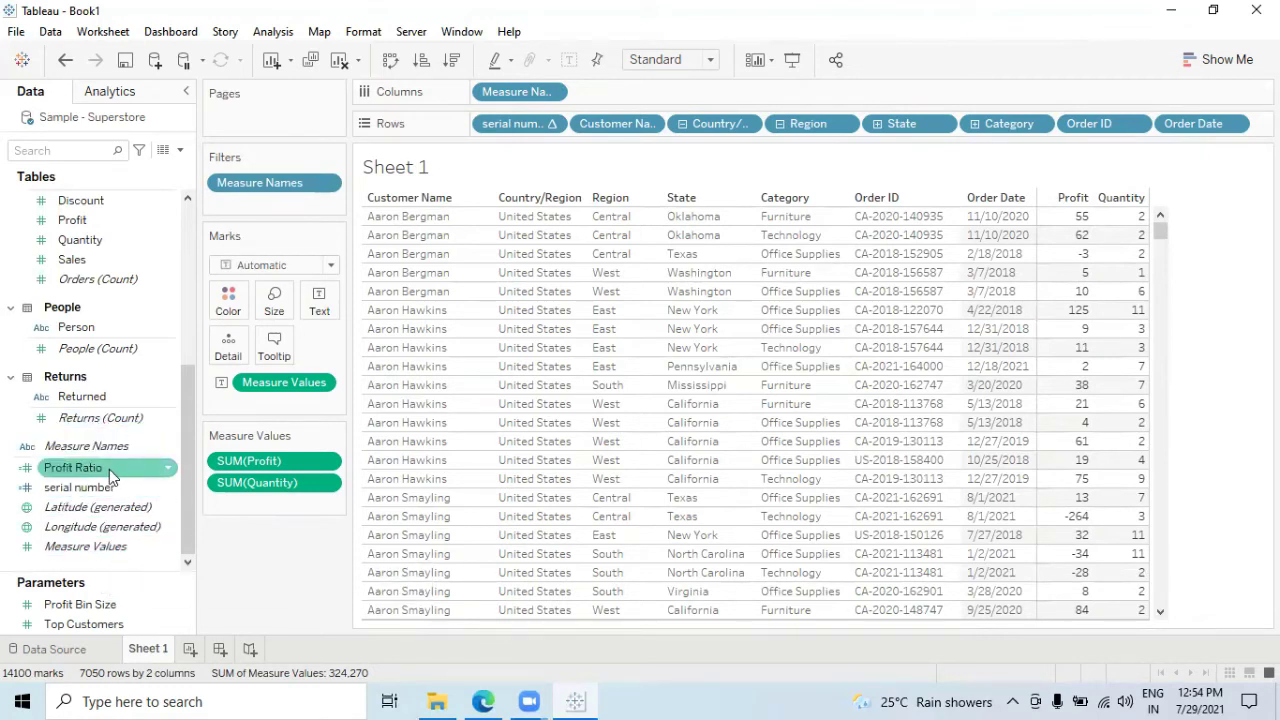
pyautogui.scroll(1, 95, 480)
pyautogui.click(75, 512)
pyautogui.scroll(-1, 150, 525)
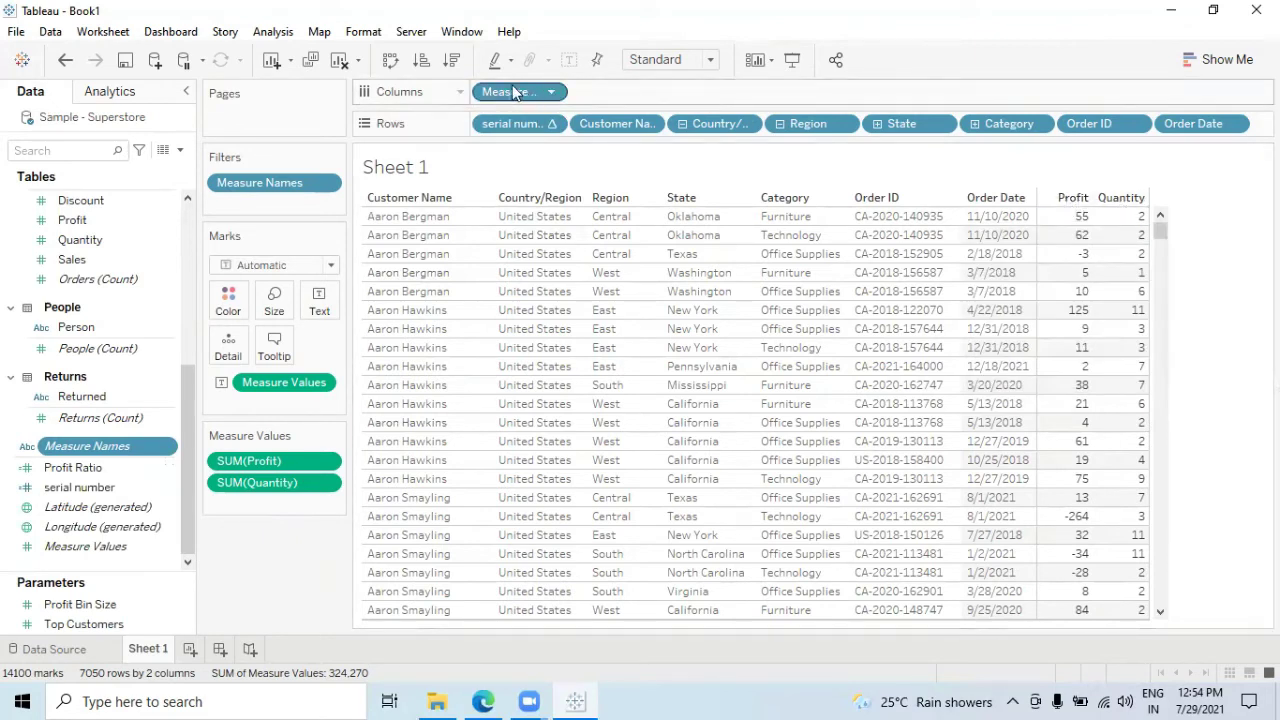
# - Review which measures the Measure Names filter includes, and undo adding the Quantity column
pyautogui.moveTo(512, 95); pyautogui.dragTo(1066, 205)
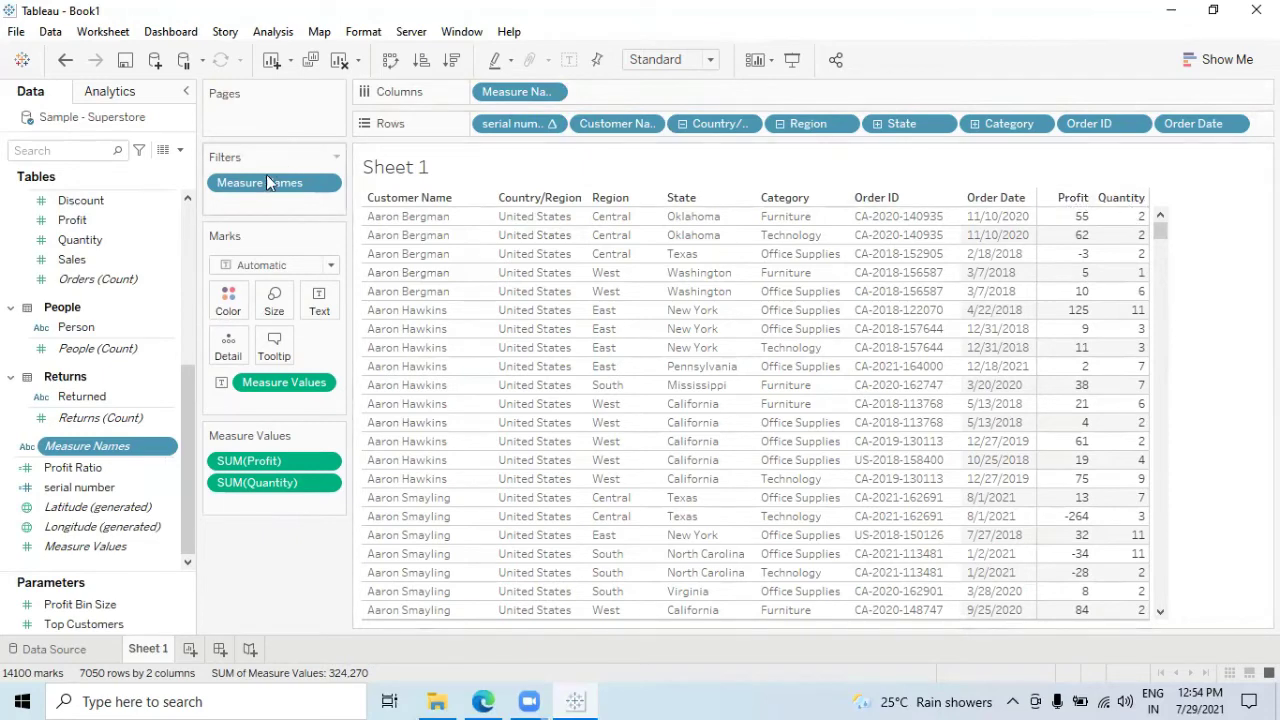
pyautogui.rightClick(286, 182)
pyautogui.click(295, 190)
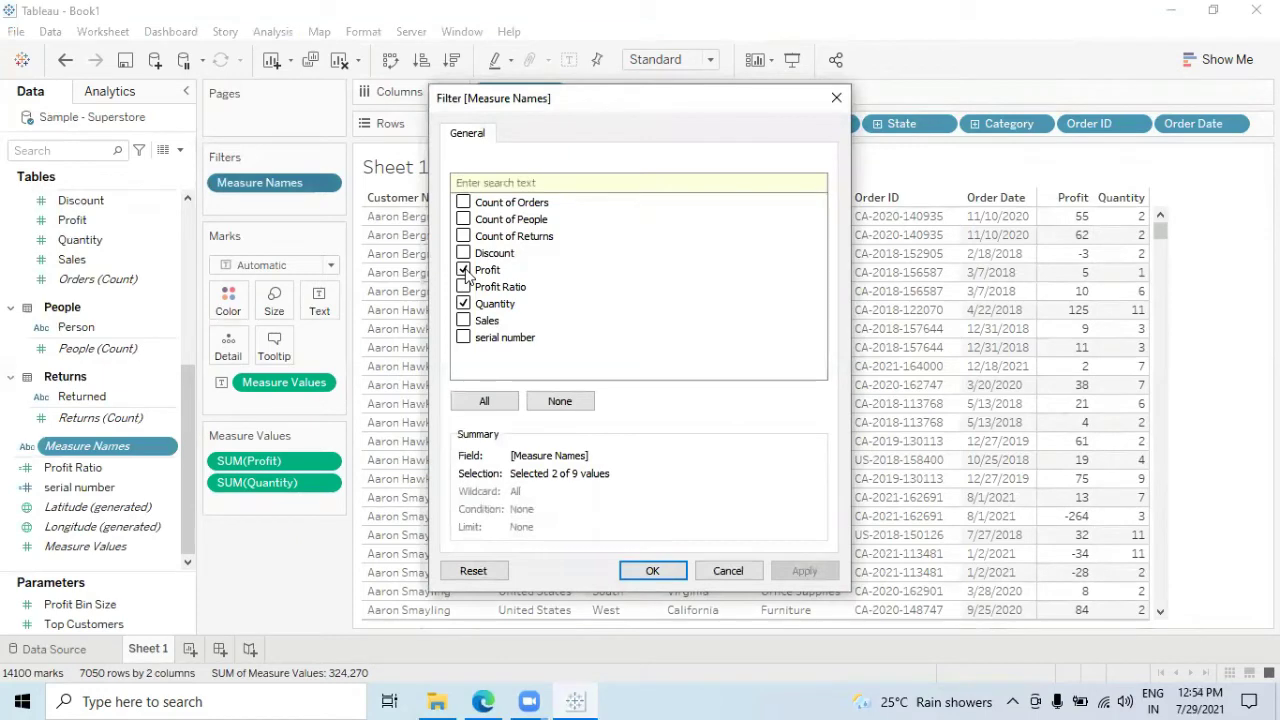
pyautogui.click(652, 571)
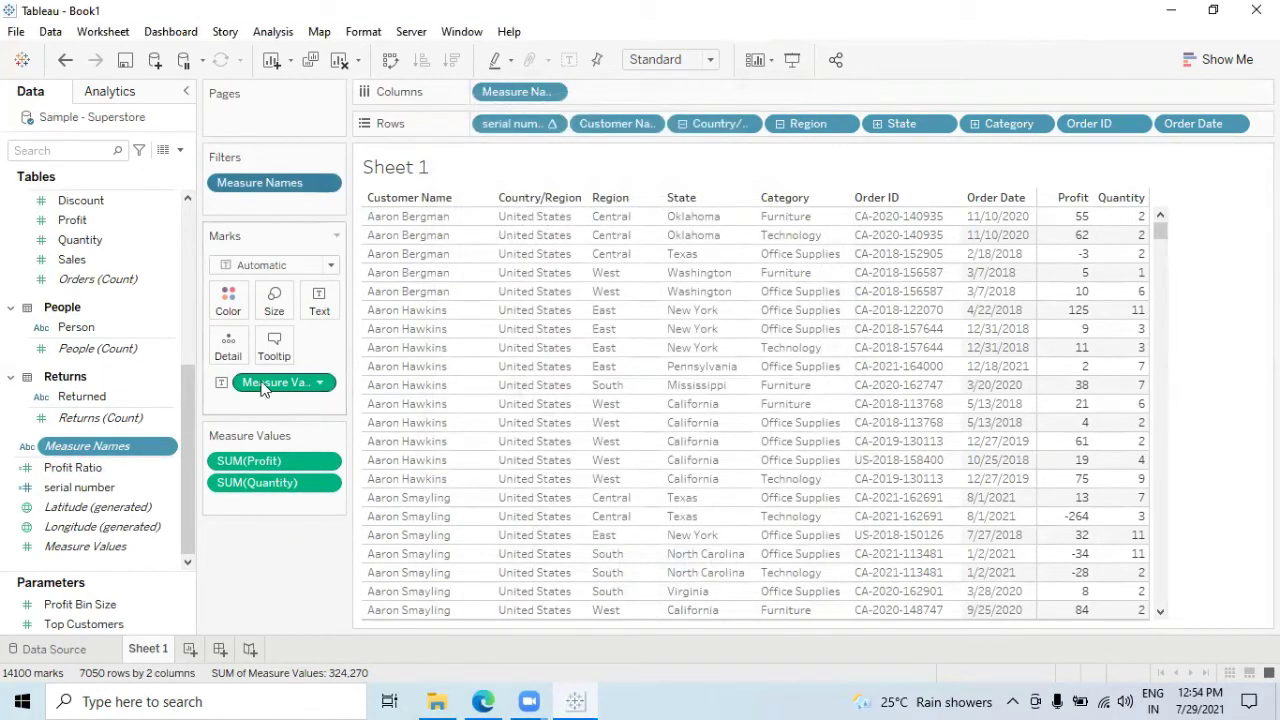
pyautogui.moveTo(1080, 246)
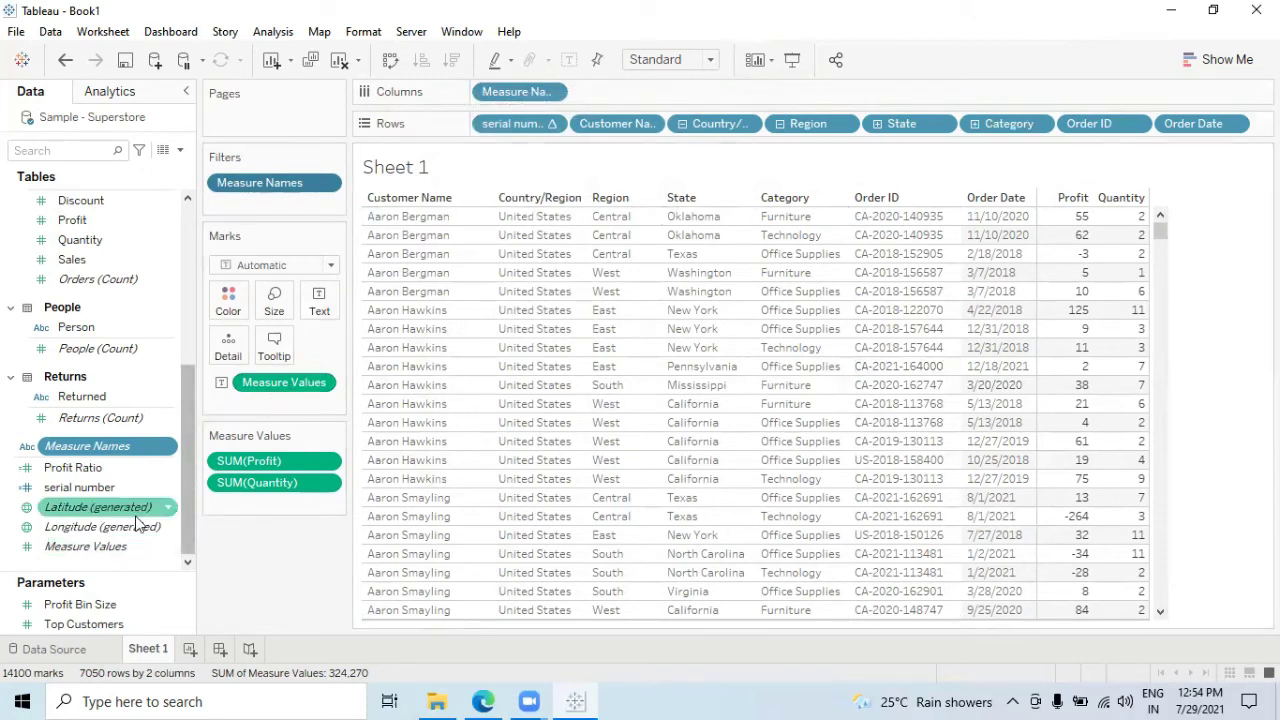
pyautogui.hotkey('ctrl', 'z')
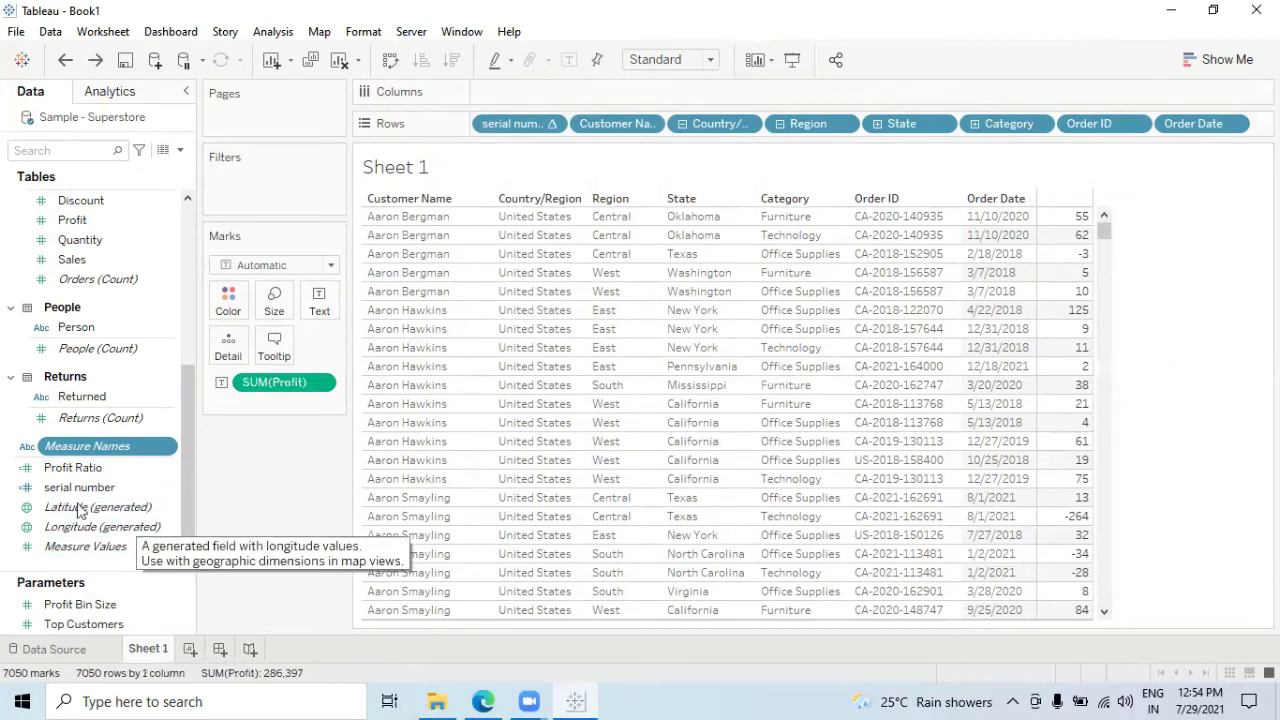
# - Add Discount to the table as a second measure and order it after Profit in the measure values
pyautogui.scroll(3, 72, 486)
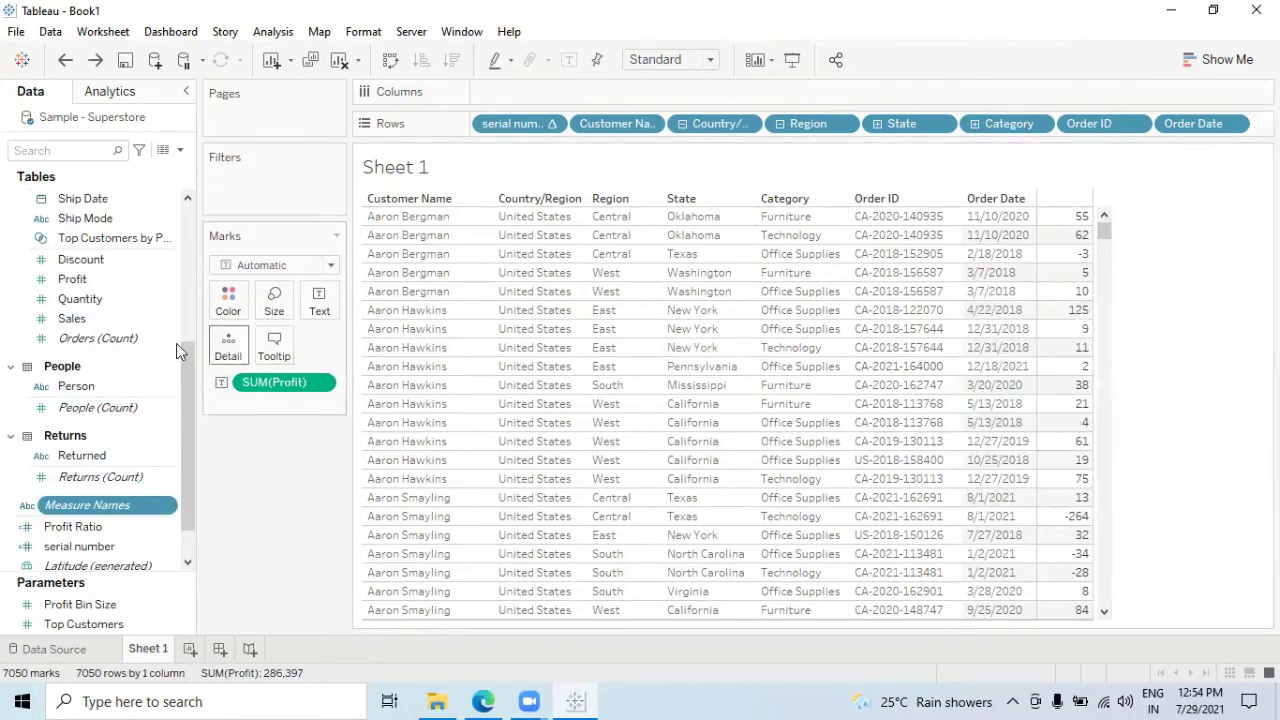
pyautogui.scroll(3, 85, 420)
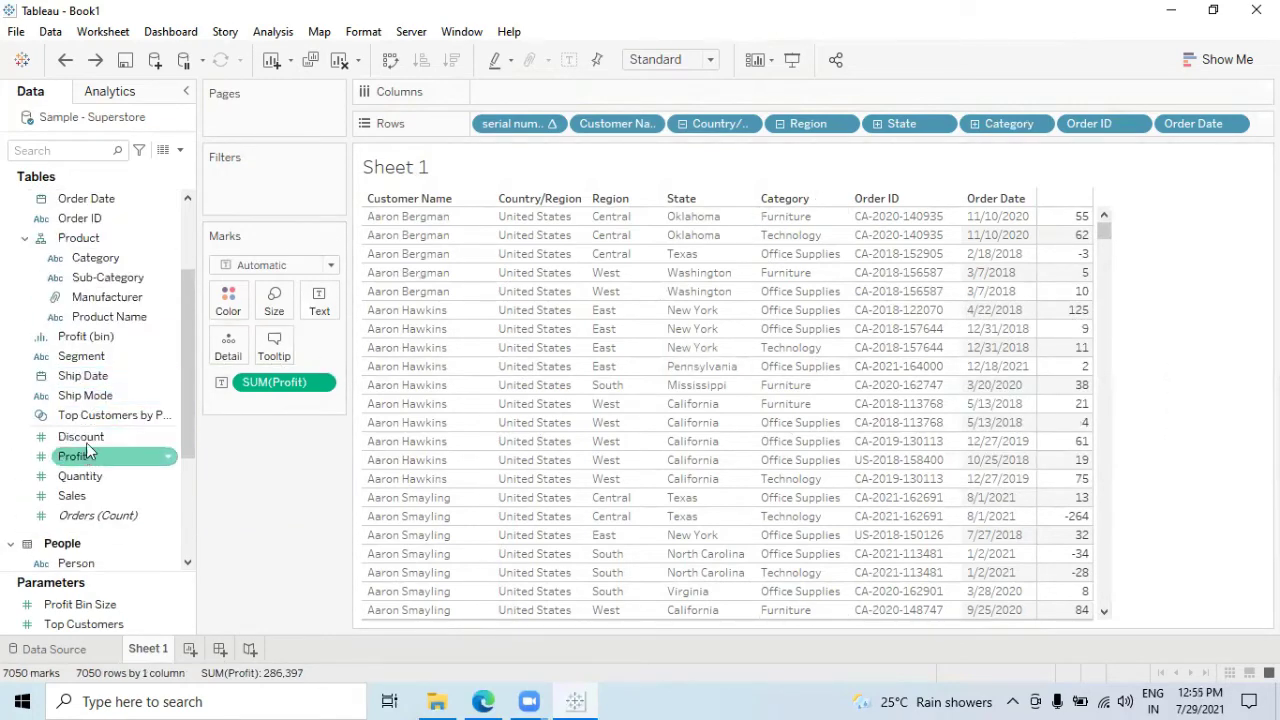
pyautogui.moveTo(88, 437); pyautogui.dragTo(1090, 413)
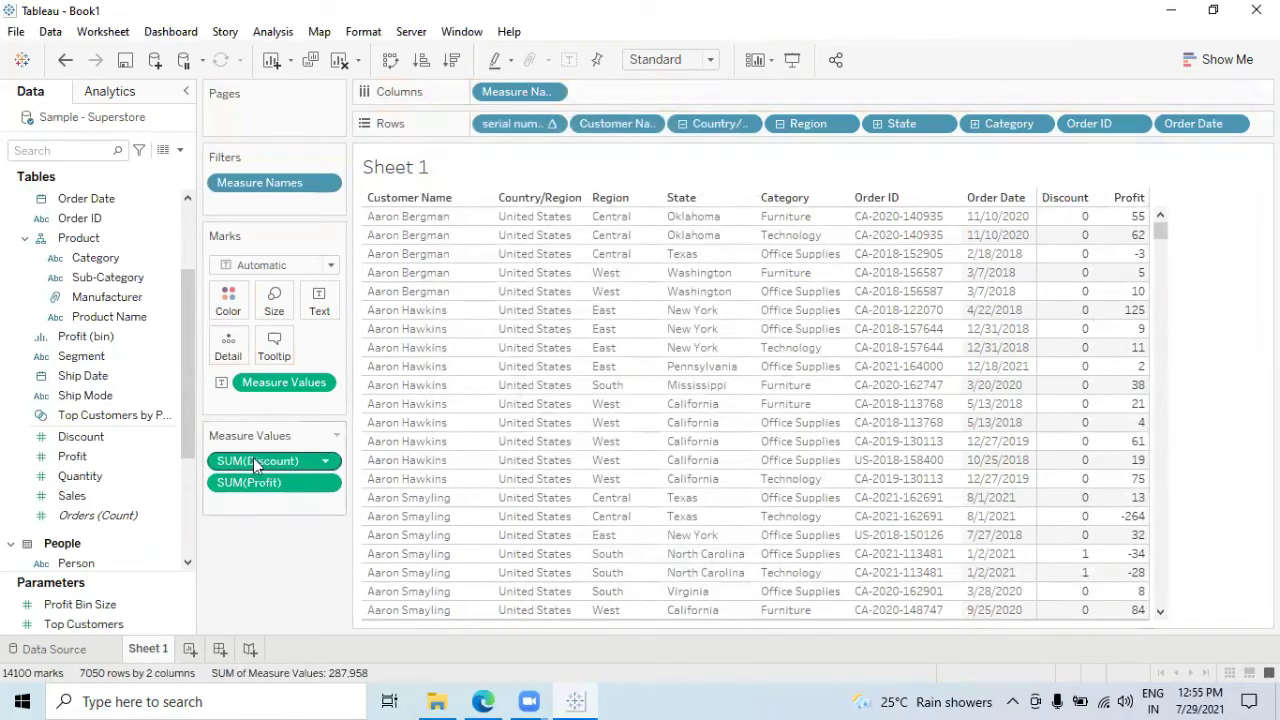
pyautogui.moveTo(250, 463); pyautogui.dragTo(259, 505)
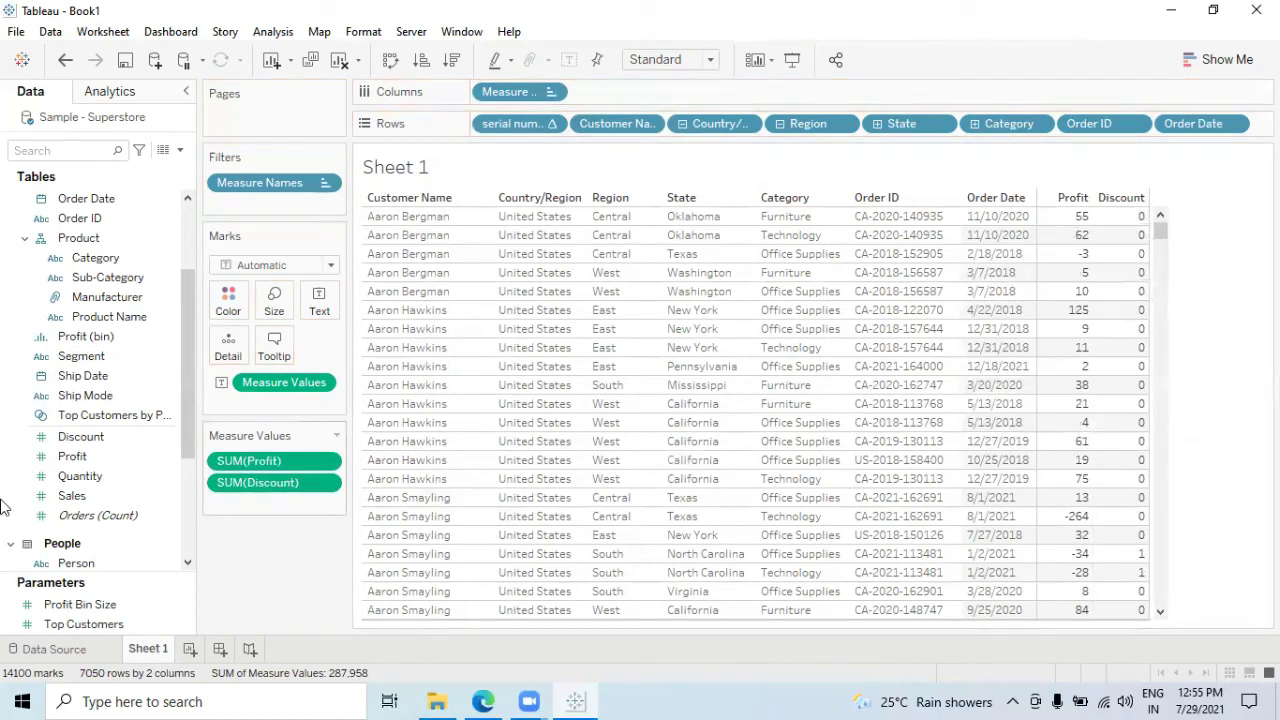
# - Add Sales ahead of Profit and Quantity after Discount in the measure values
pyautogui.moveTo(72, 496); pyautogui.dragTo(233, 505)
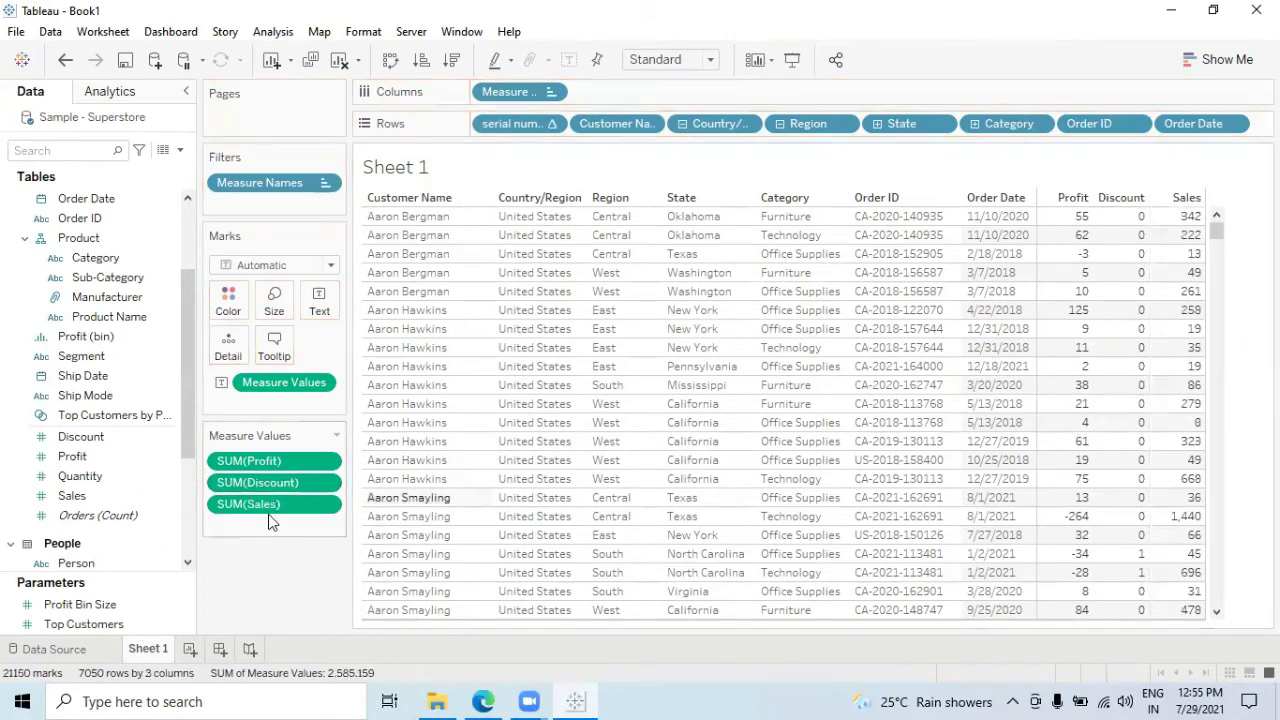
pyautogui.moveTo(257, 508); pyautogui.dragTo(262, 455)
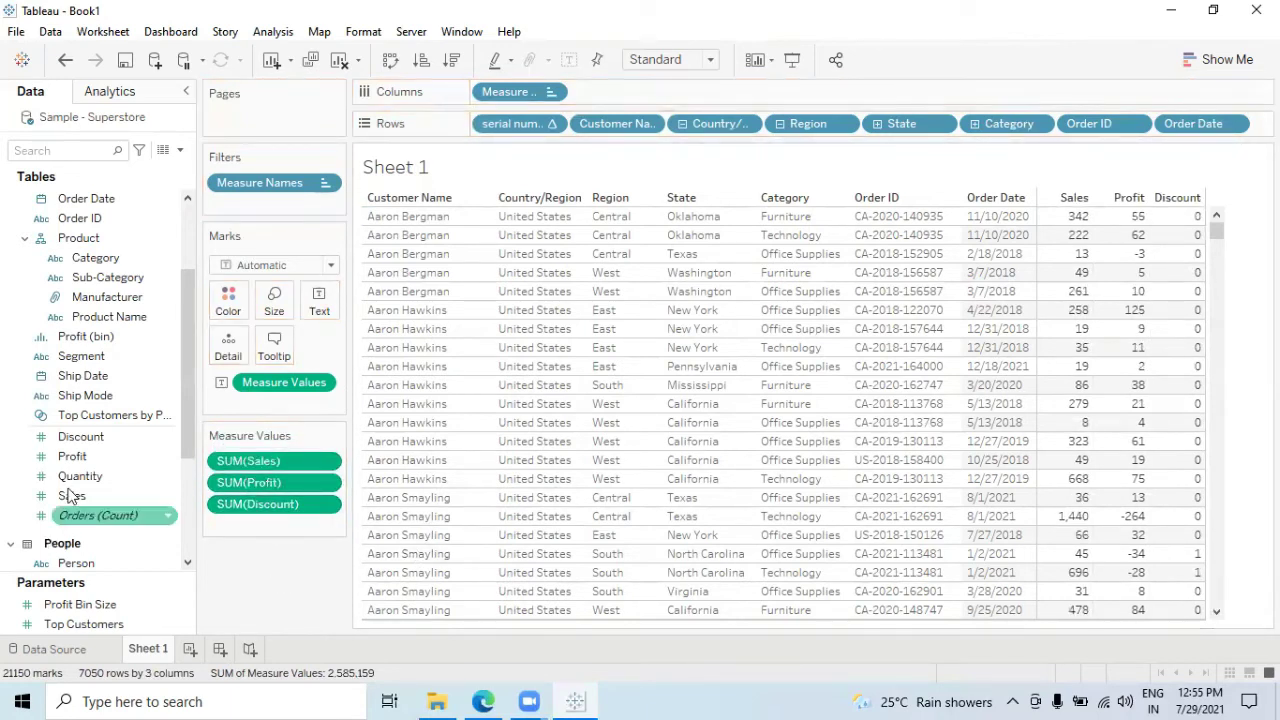
pyautogui.moveTo(80, 476)
pyautogui.mouseDown()
pyautogui.moveTo(155, 520)
pyautogui.moveTo(240, 530)
pyautogui.moveTo(287, 492)
pyautogui.mouseUp()
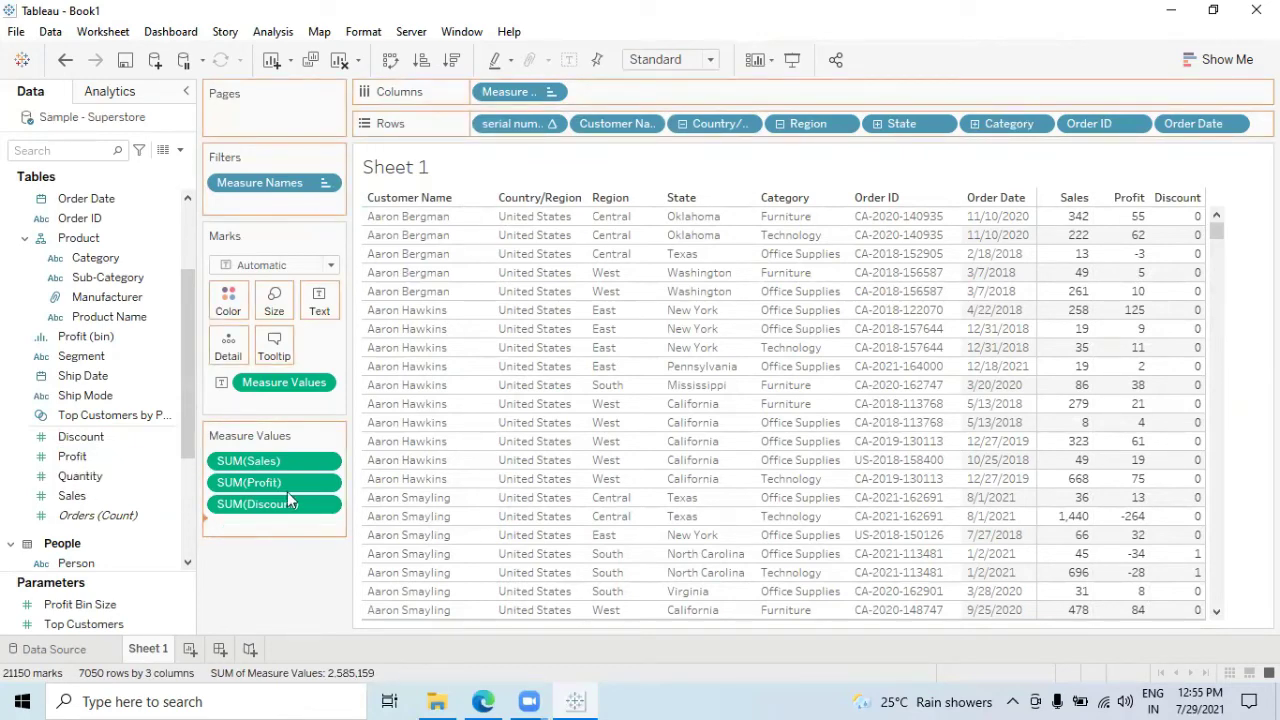
pyautogui.moveTo(240, 200); pyautogui.dragTo(243, 190)
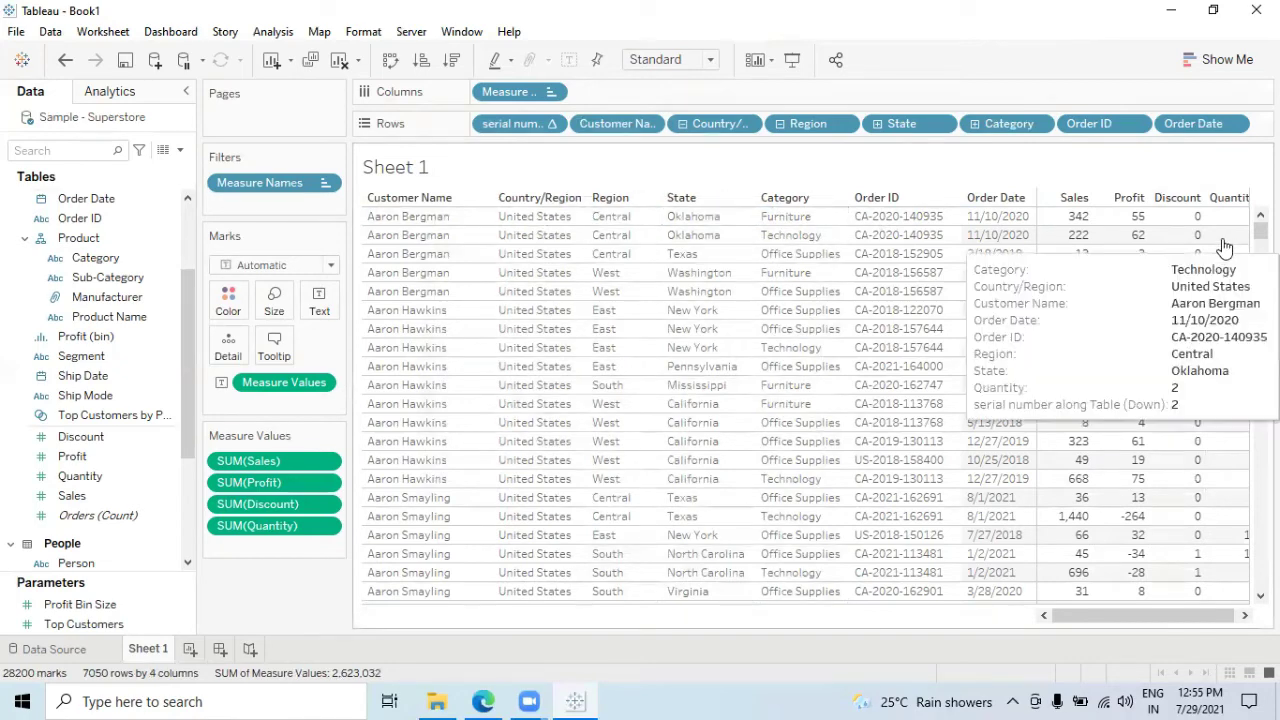
pyautogui.moveTo(1055, 311)
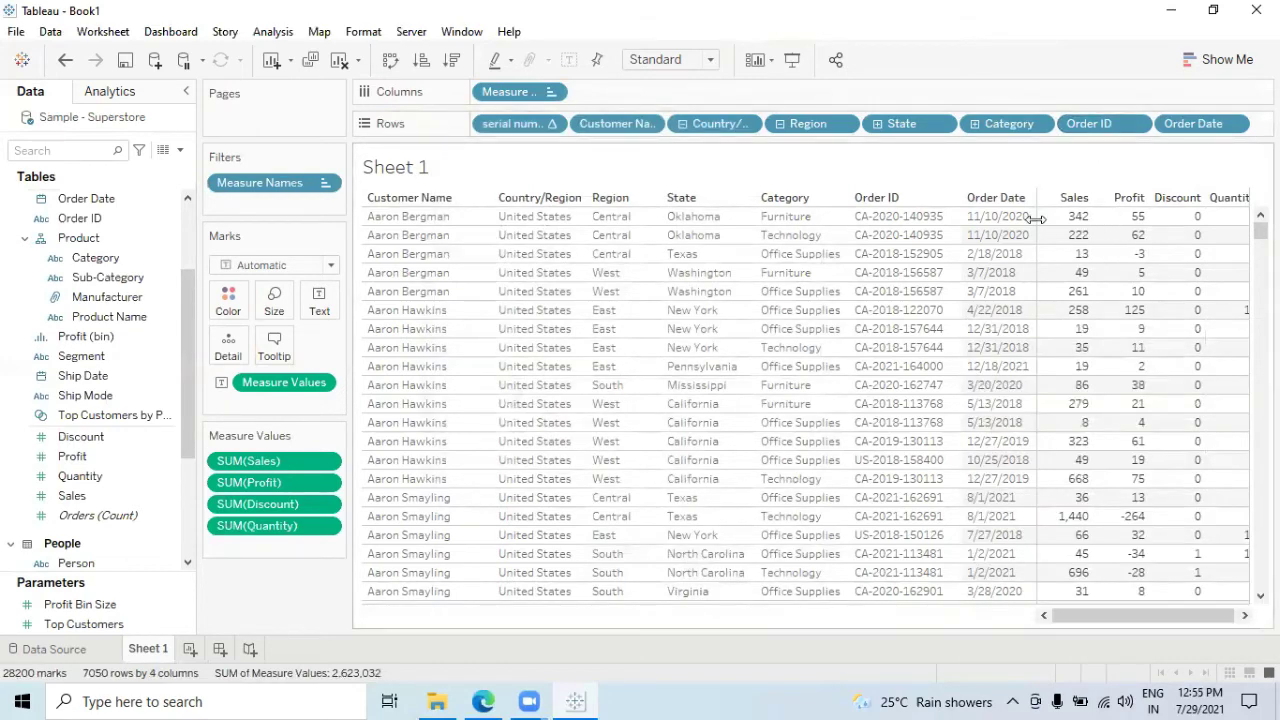
pyautogui.moveTo(1112, 620); pyautogui.dragTo(1003, 629)
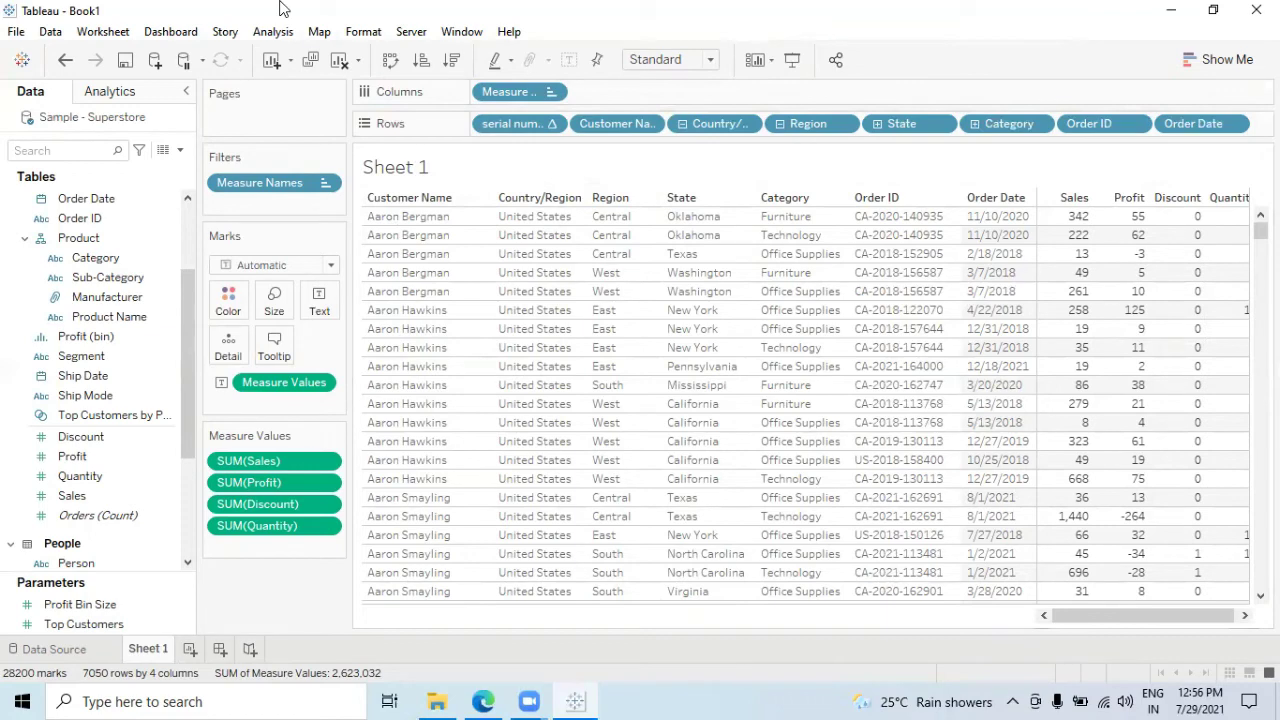
# - Set the sheet's default cell, pane and header borders to thin solid black lines
pyautogui.click(363, 31)
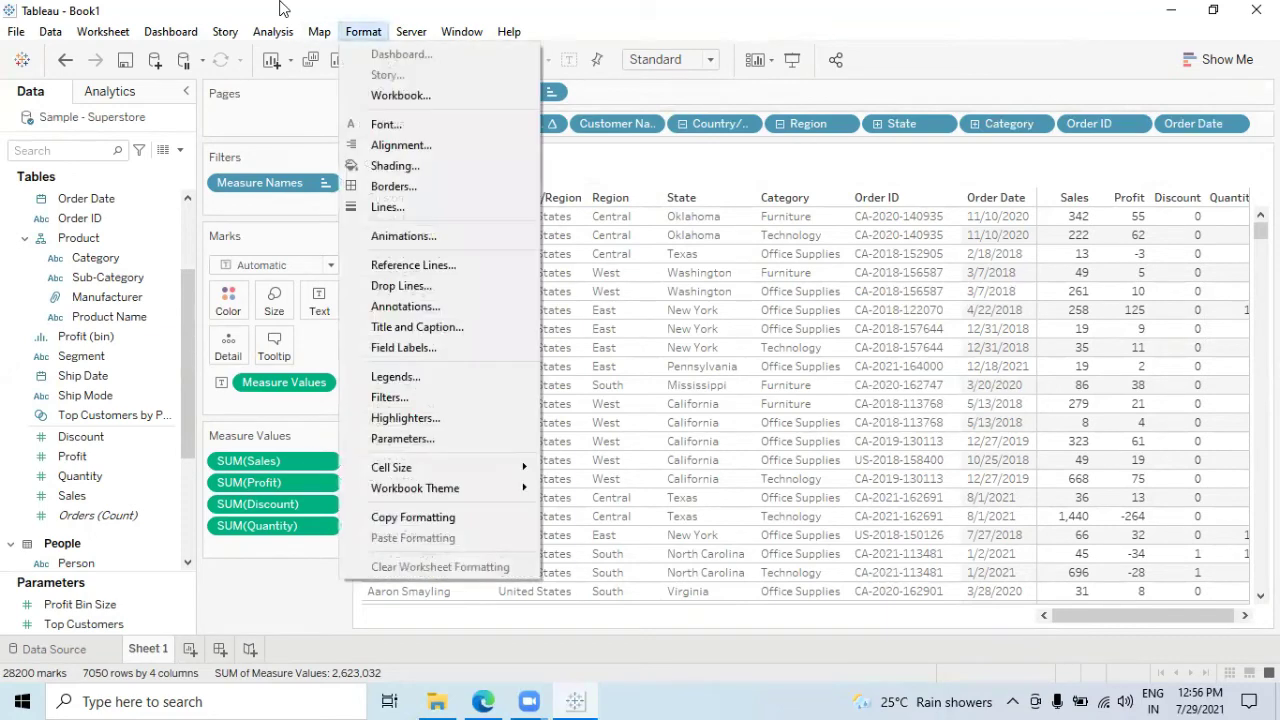
pyautogui.click(392, 187)
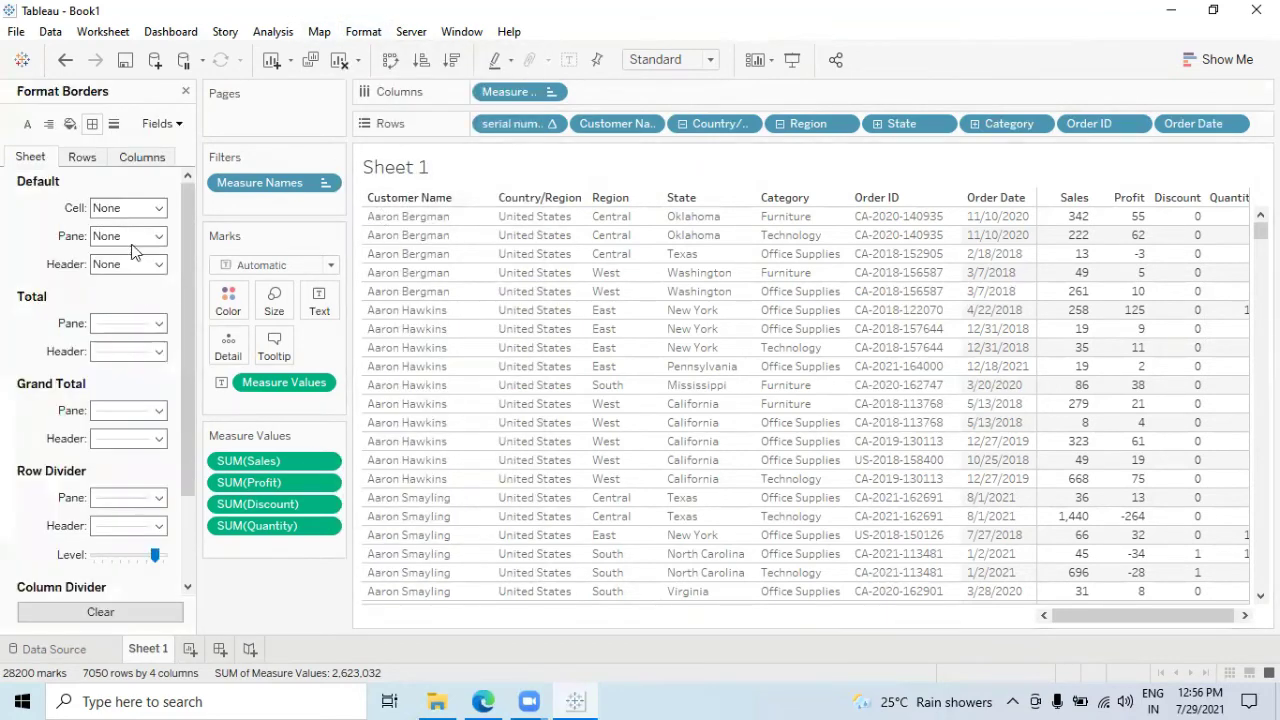
pyautogui.click(118, 208)
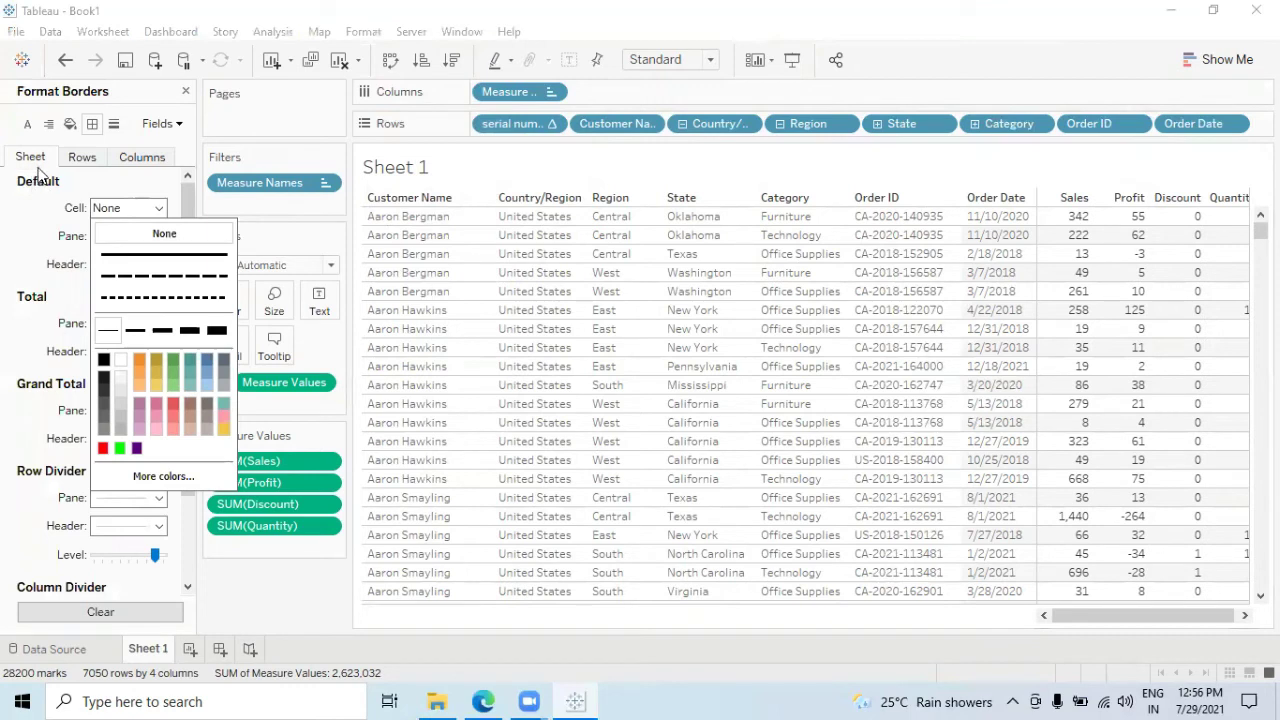
pyautogui.click(103, 364)
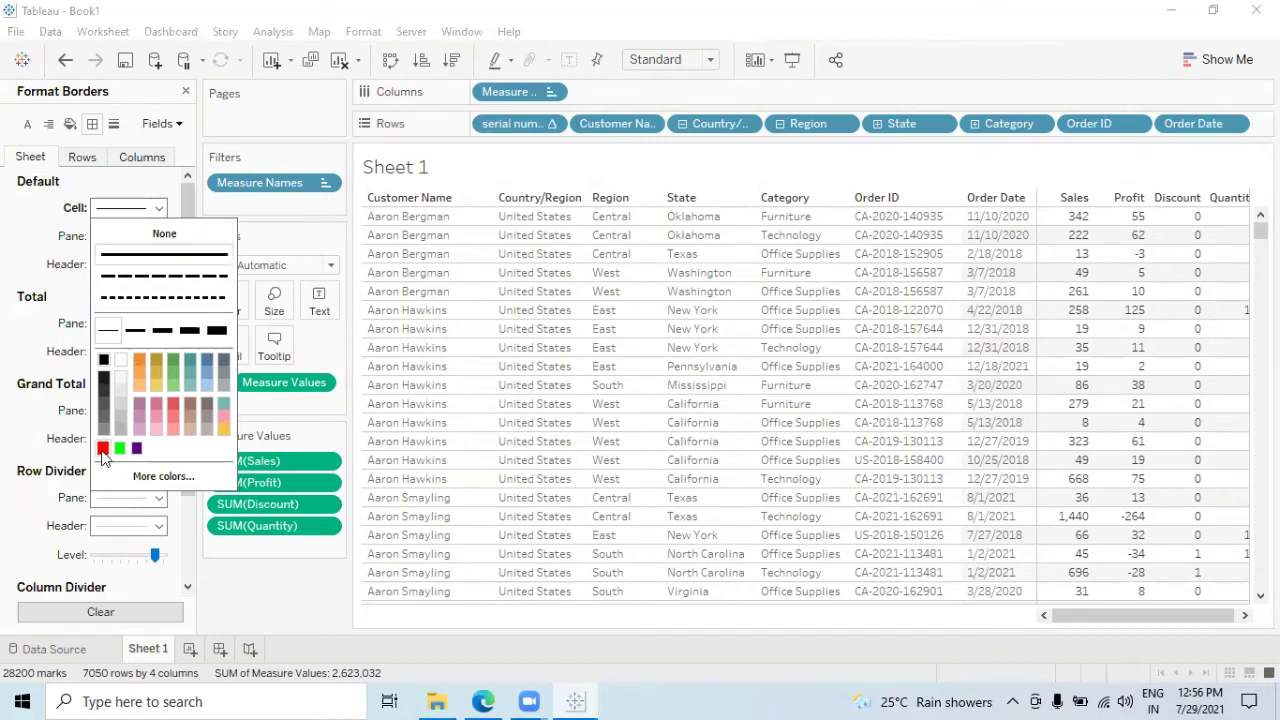
pyautogui.click(112, 338)
pyautogui.click(128, 236)
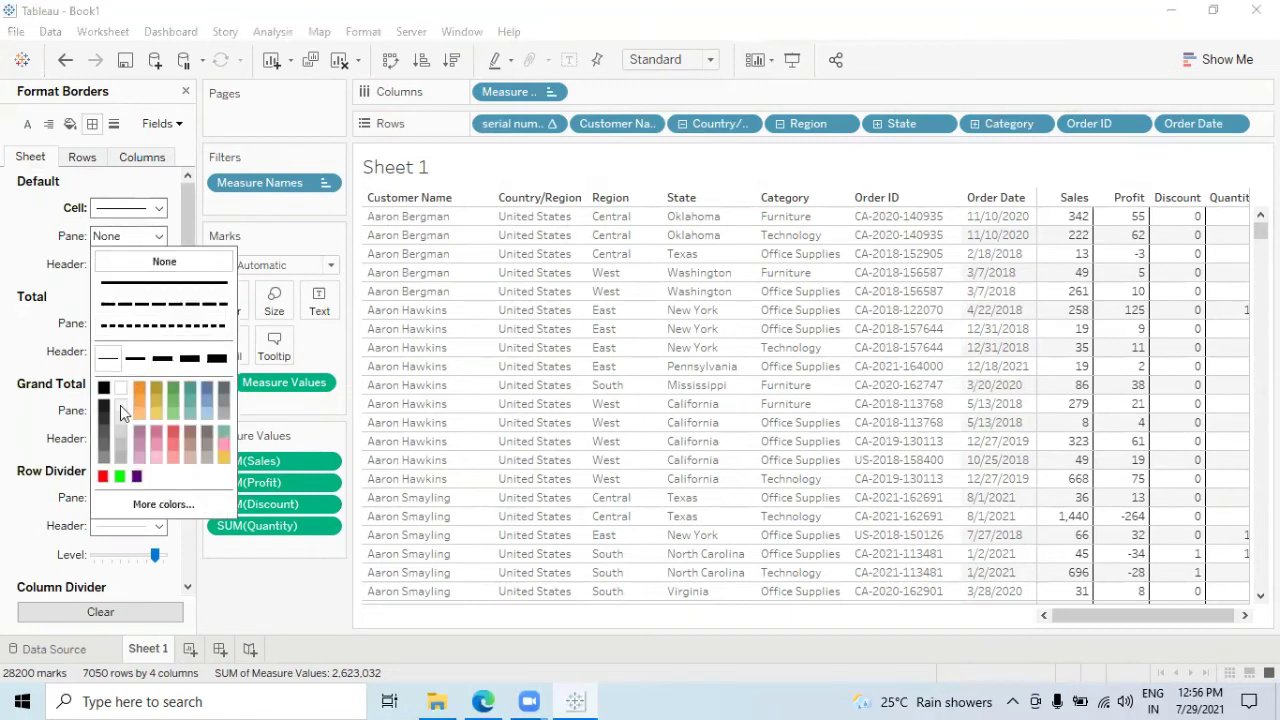
pyautogui.click(103, 387)
pyautogui.click(108, 358)
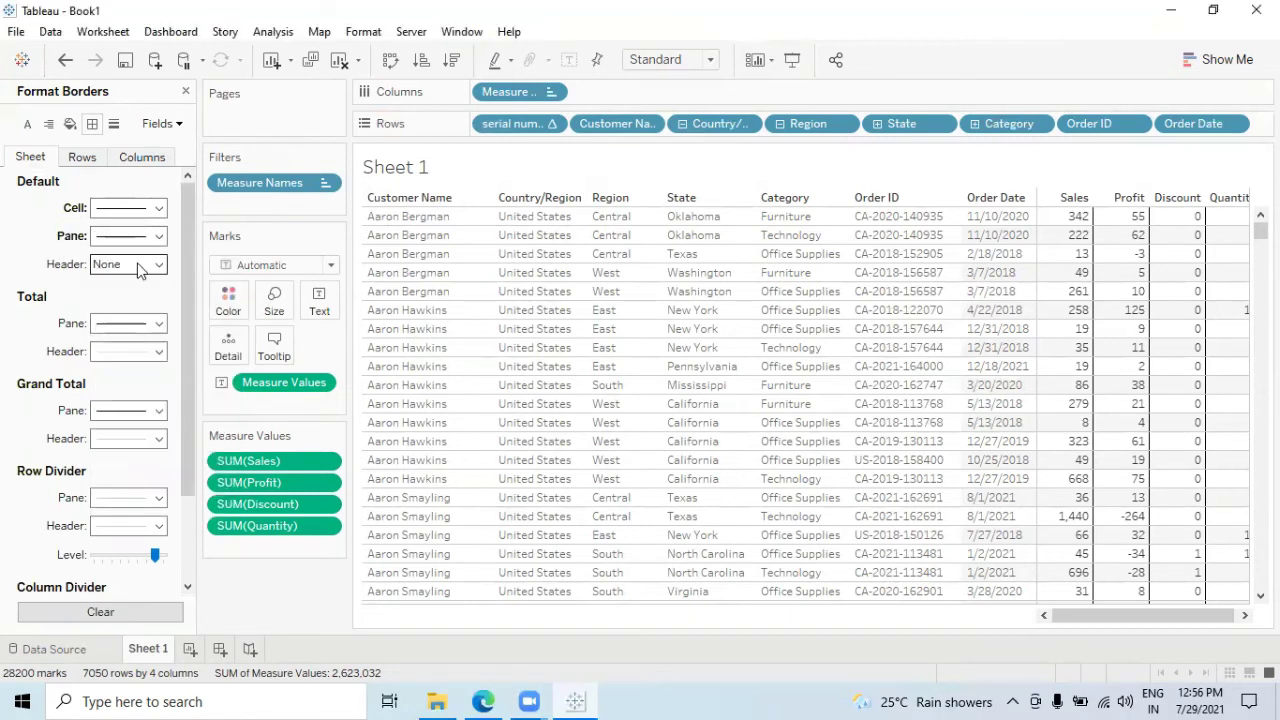
pyautogui.click(128, 264)
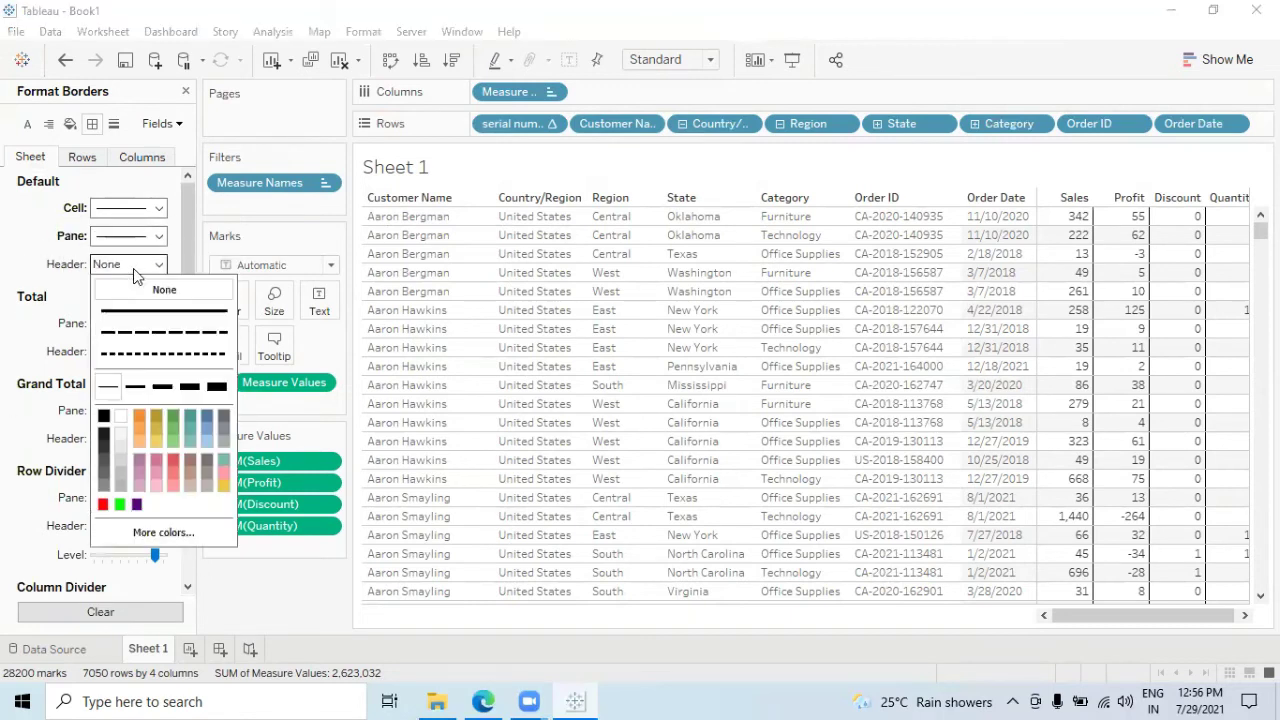
pyautogui.click(40, 300)
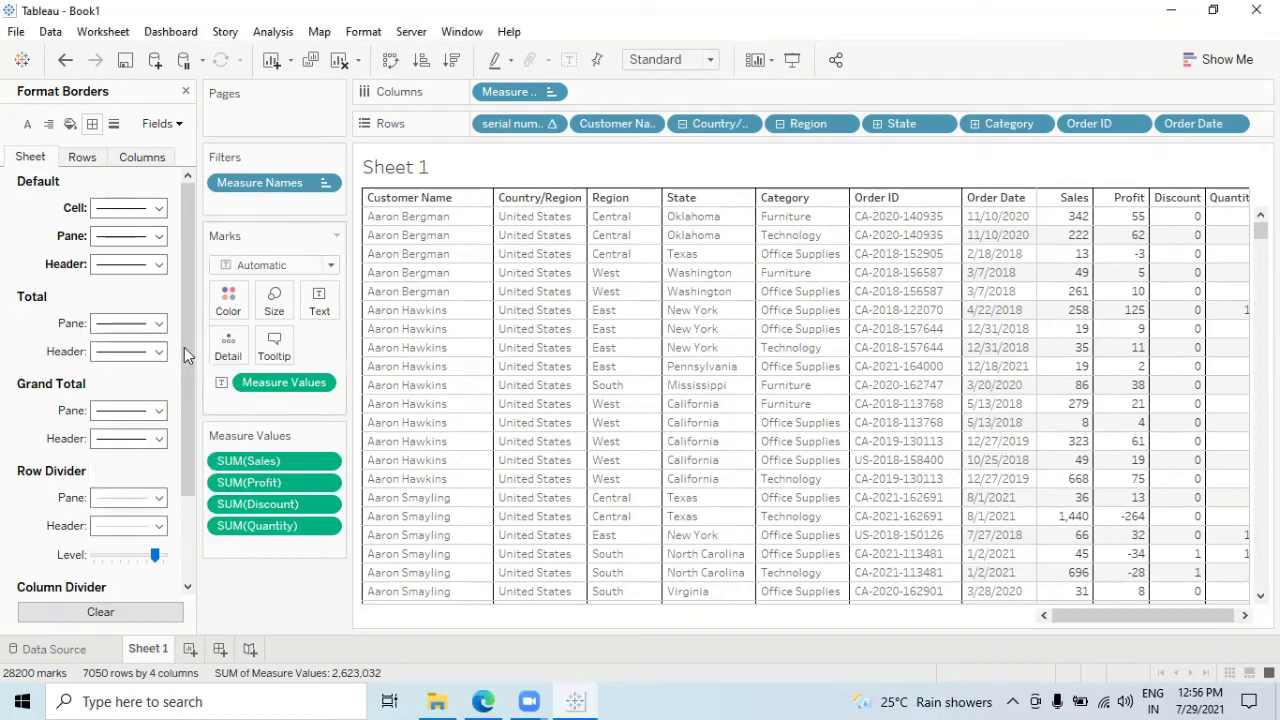
# - Set the pane lines of both the row divider and the column divider to black
pyautogui.click(117, 500)
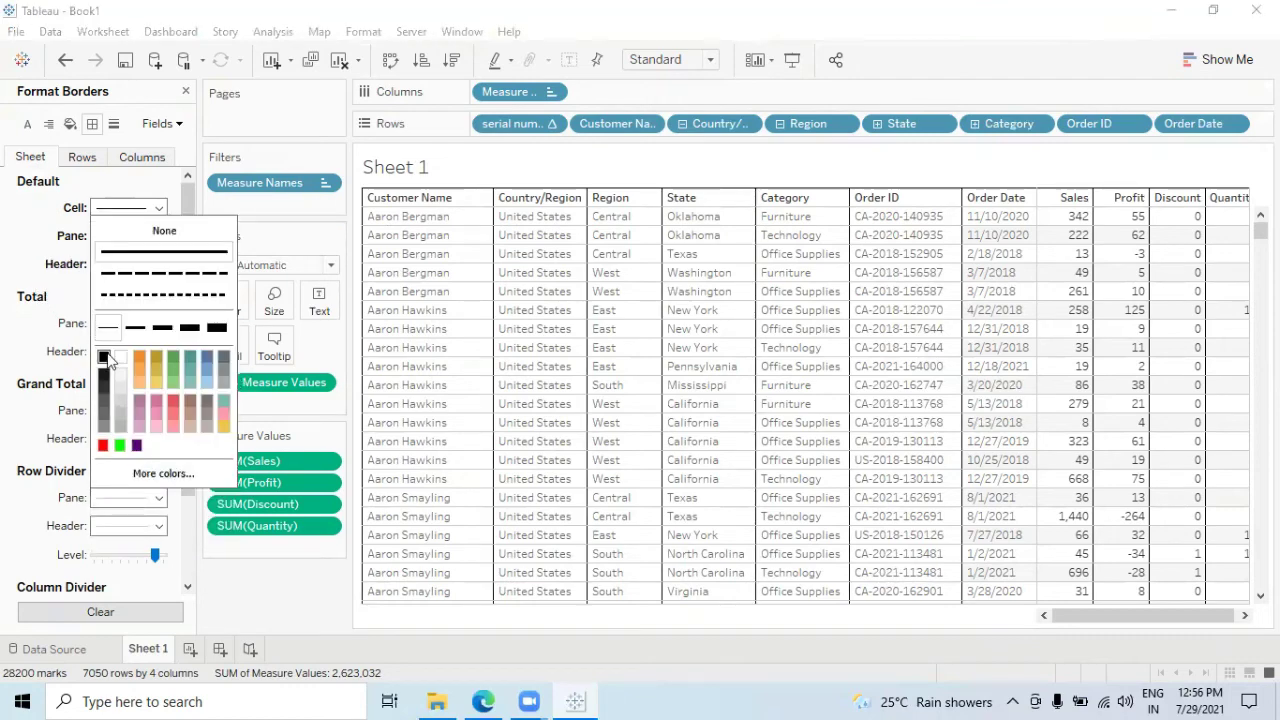
pyautogui.click(107, 360)
pyautogui.scroll(-3, 128, 525)
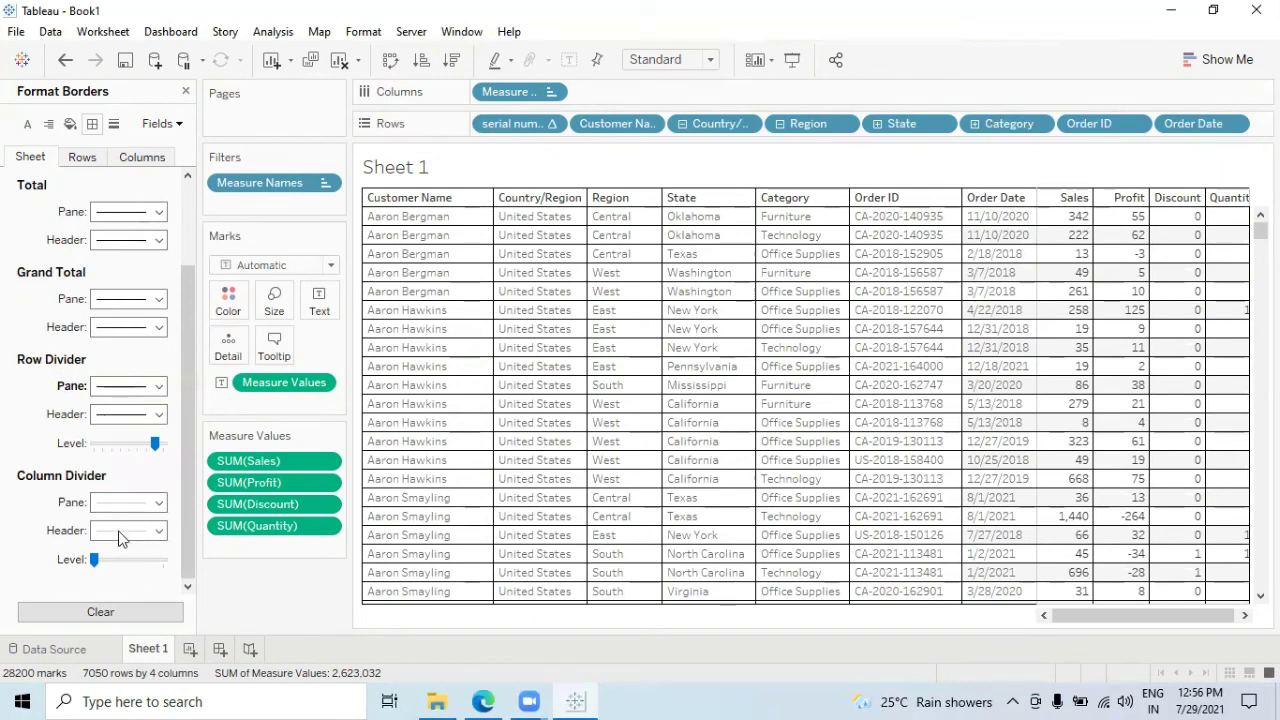
pyautogui.click(122, 502)
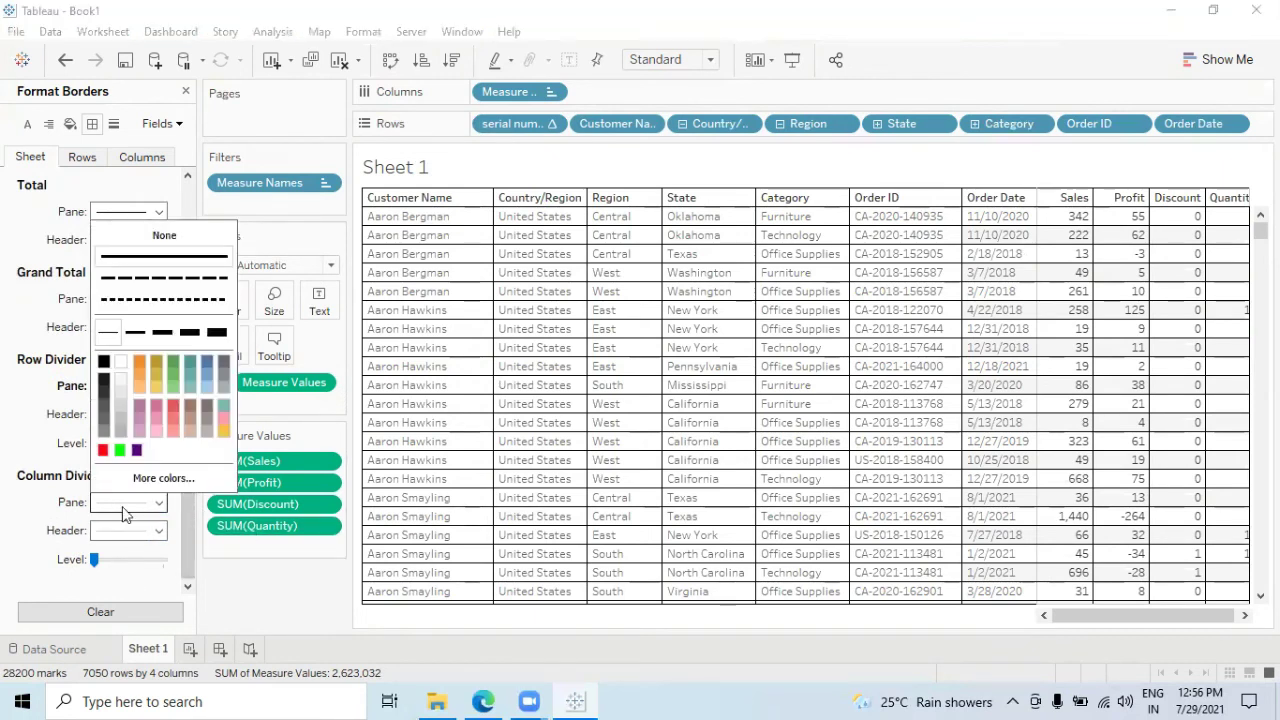
pyautogui.click(104, 366)
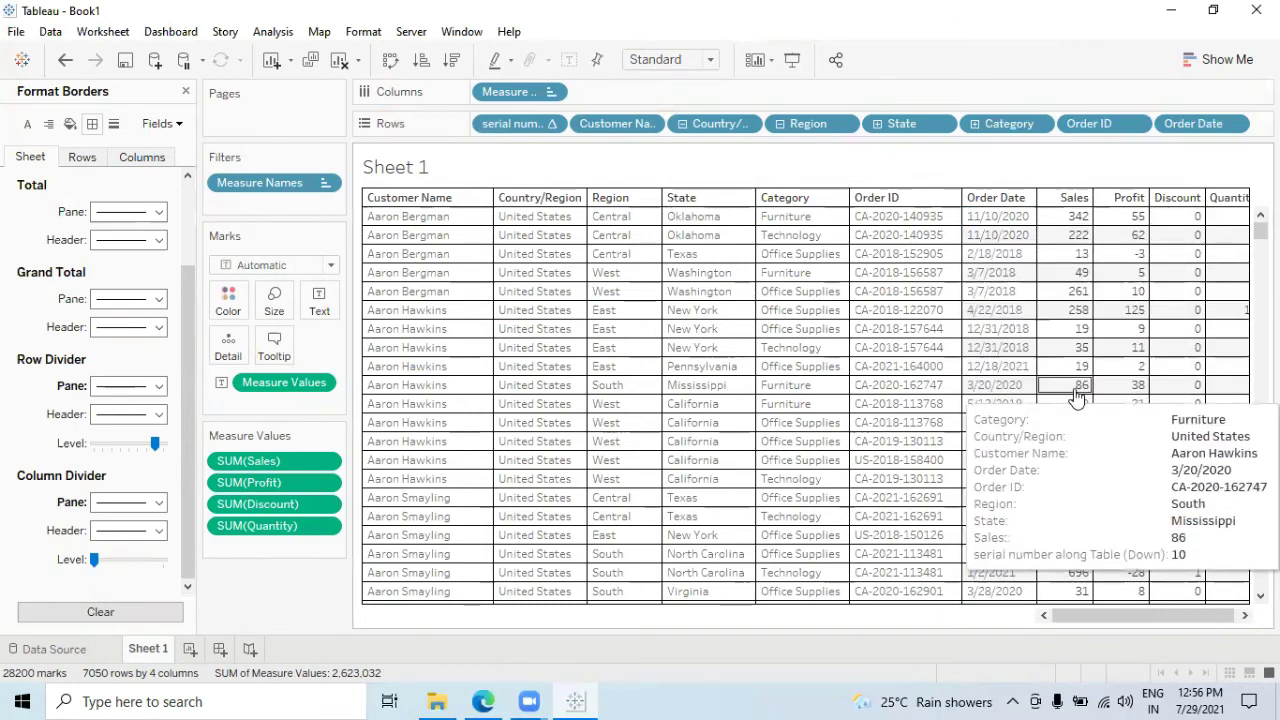
# - Clear the whole tooltip text and disable showing tooltips, command buttons and selection by category
pyautogui.click(277, 350)
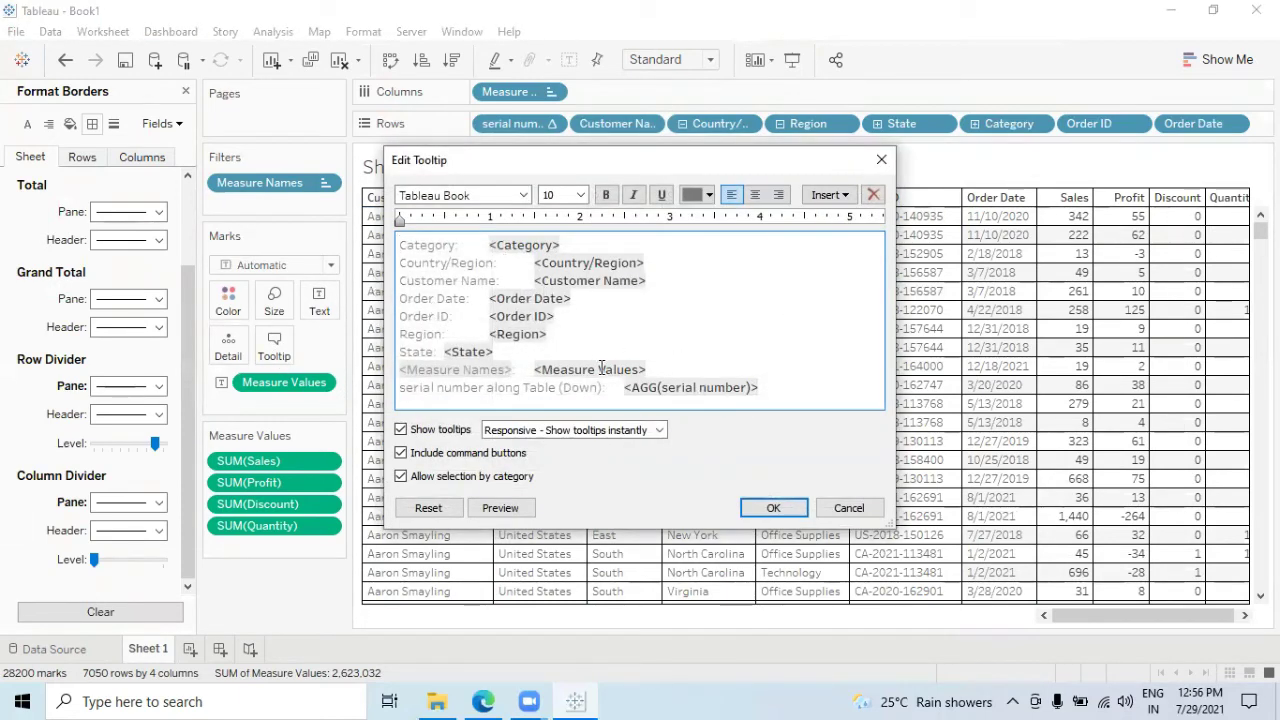
pyautogui.click(654, 320)
pyautogui.hotkey('ctrl', 'a')
pyautogui.press('Delete')
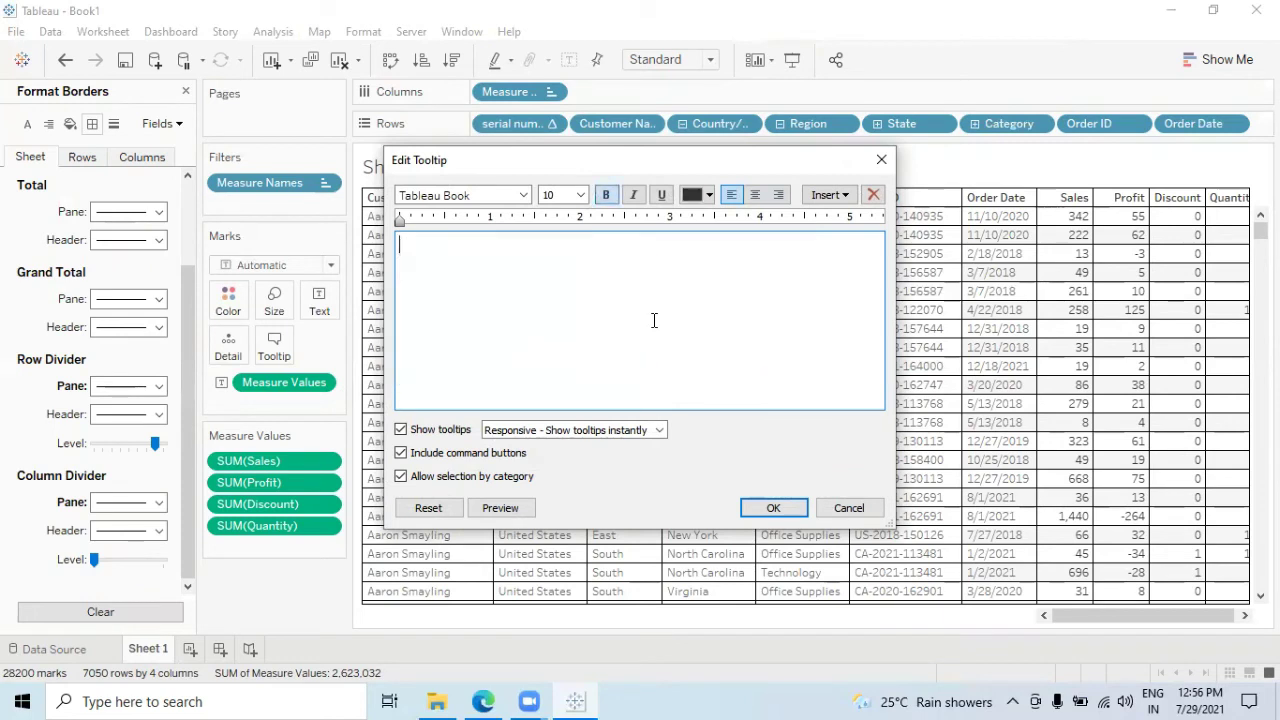
pyautogui.click(401, 429)
pyautogui.click(401, 452)
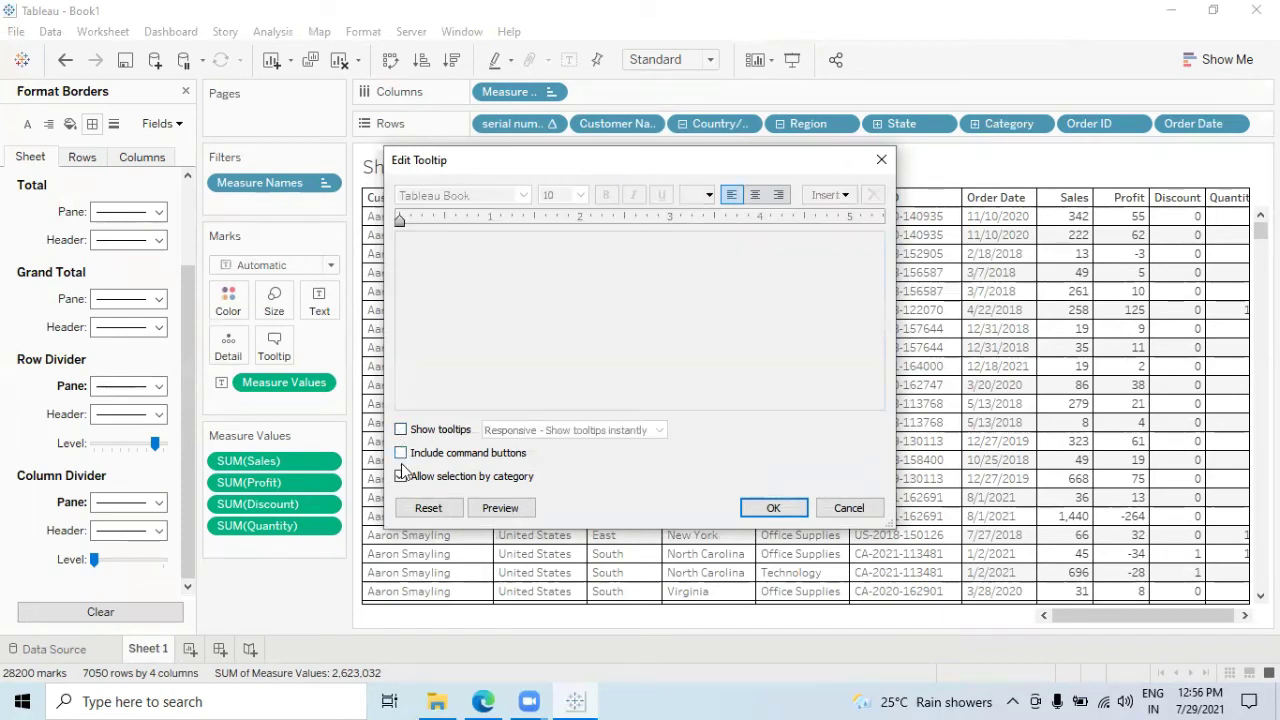
pyautogui.click(490, 477)
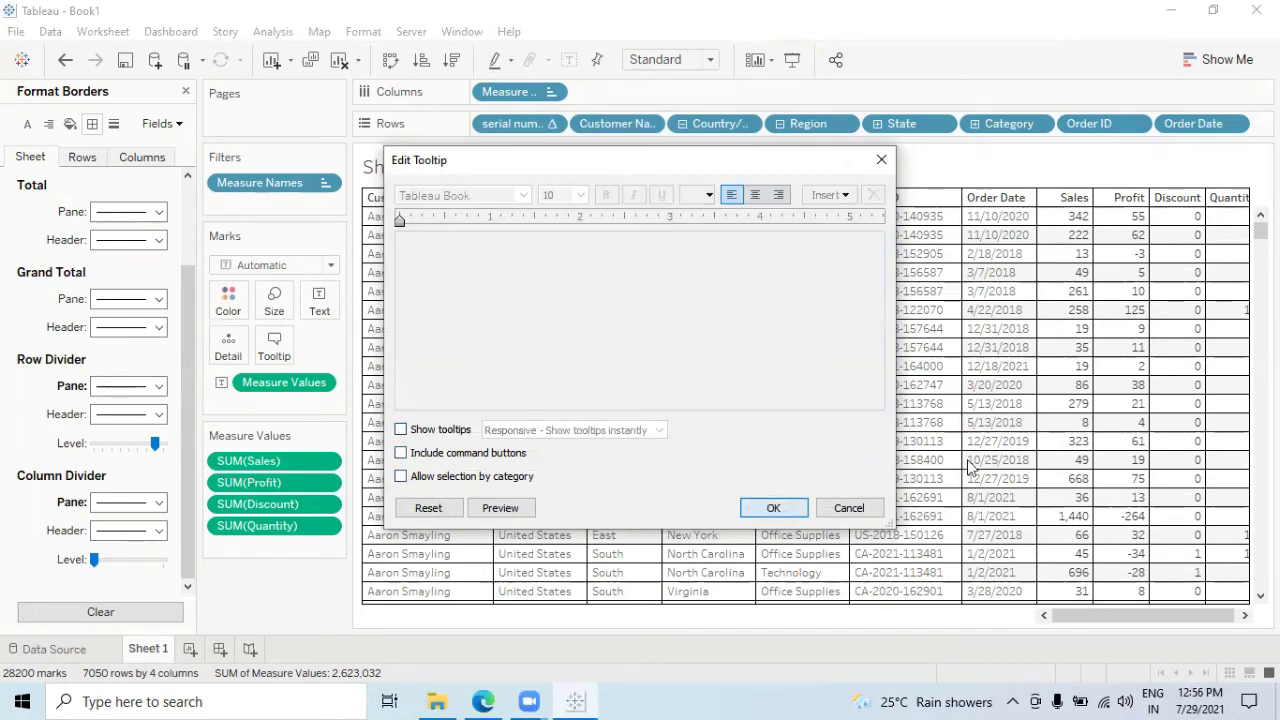
pyautogui.click(766, 508)
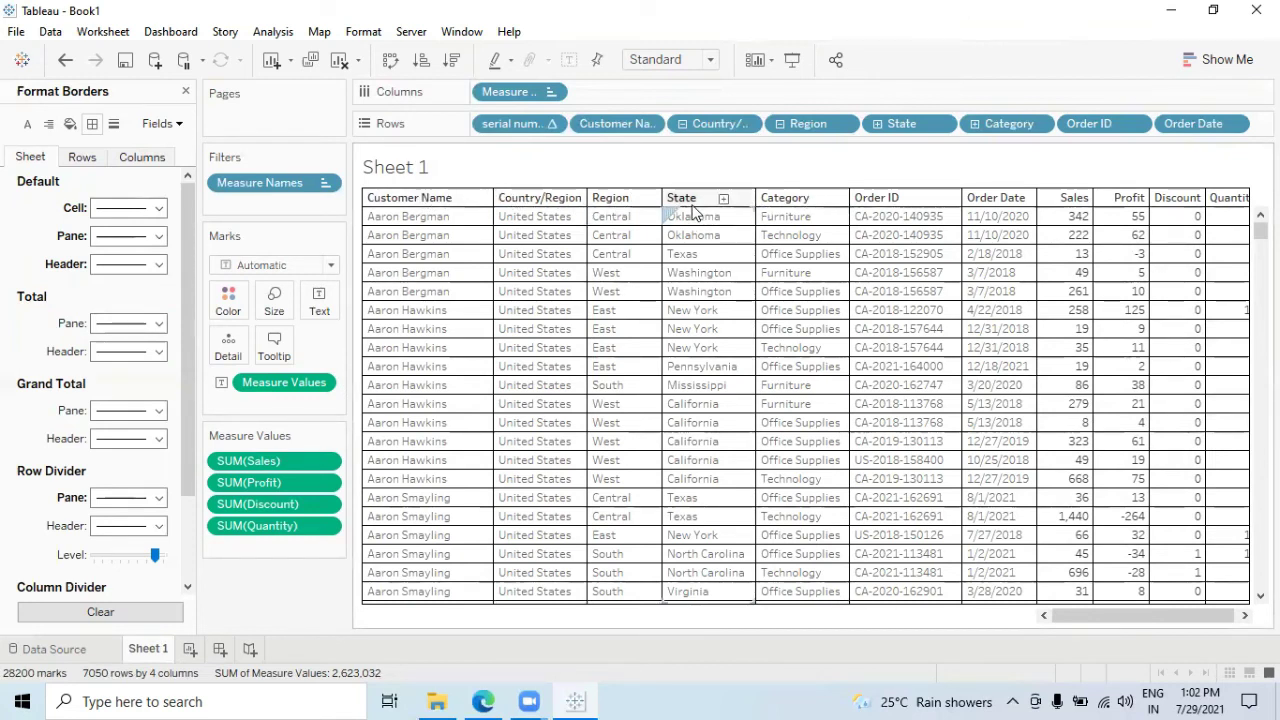
# - Set the default shading of the row field labels to bright blue
pyautogui.rightClick(393, 203)
pyautogui.click(376, 203)
pyautogui.rightClick(376, 203)
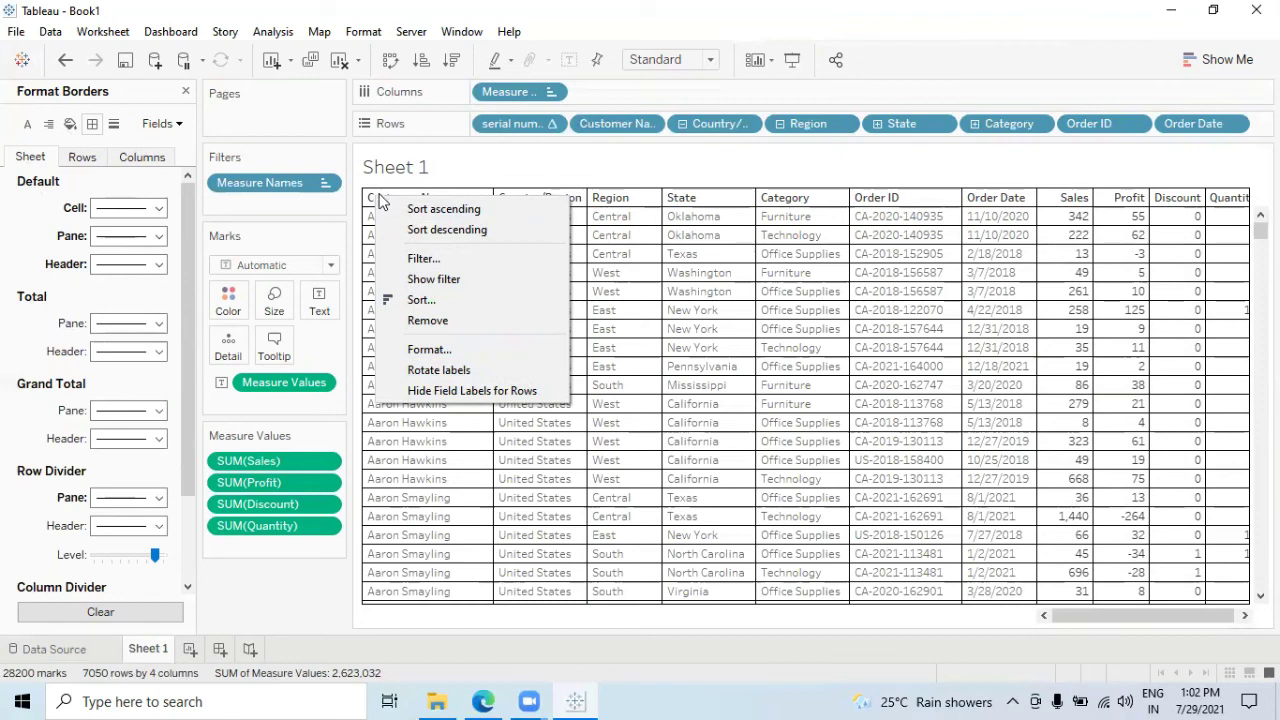
pyautogui.click(430, 350)
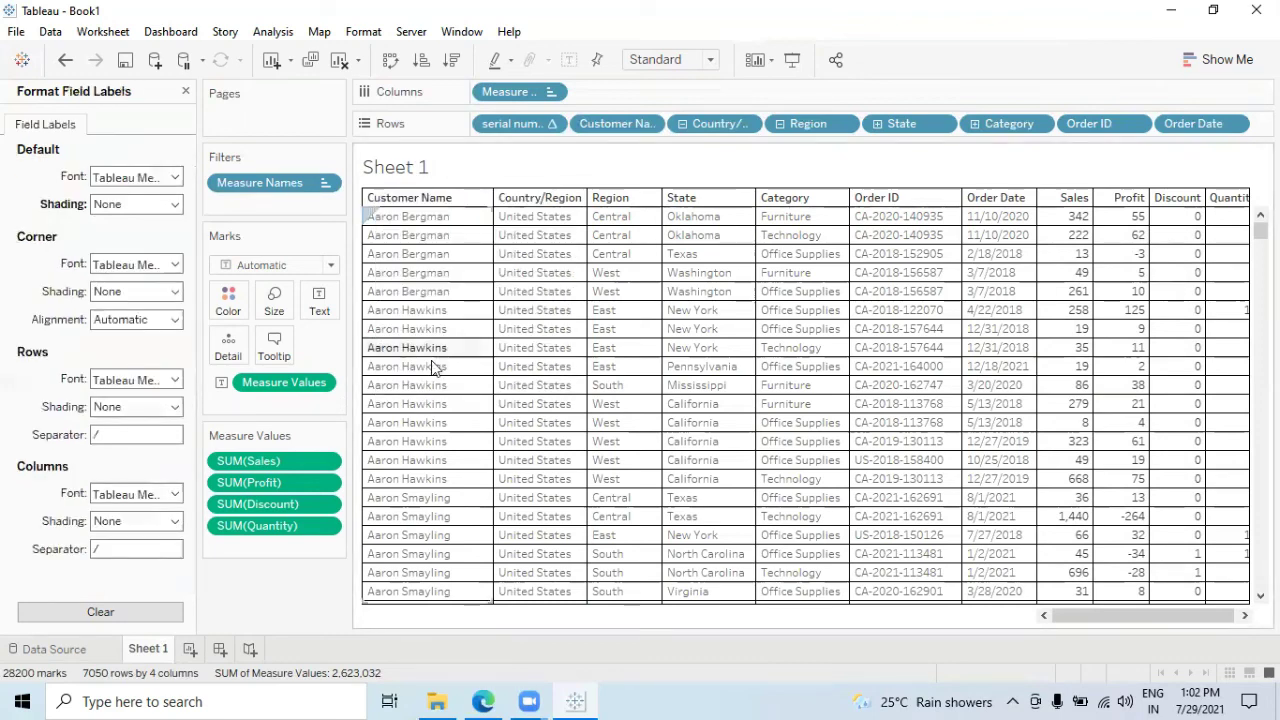
pyautogui.click(120, 204)
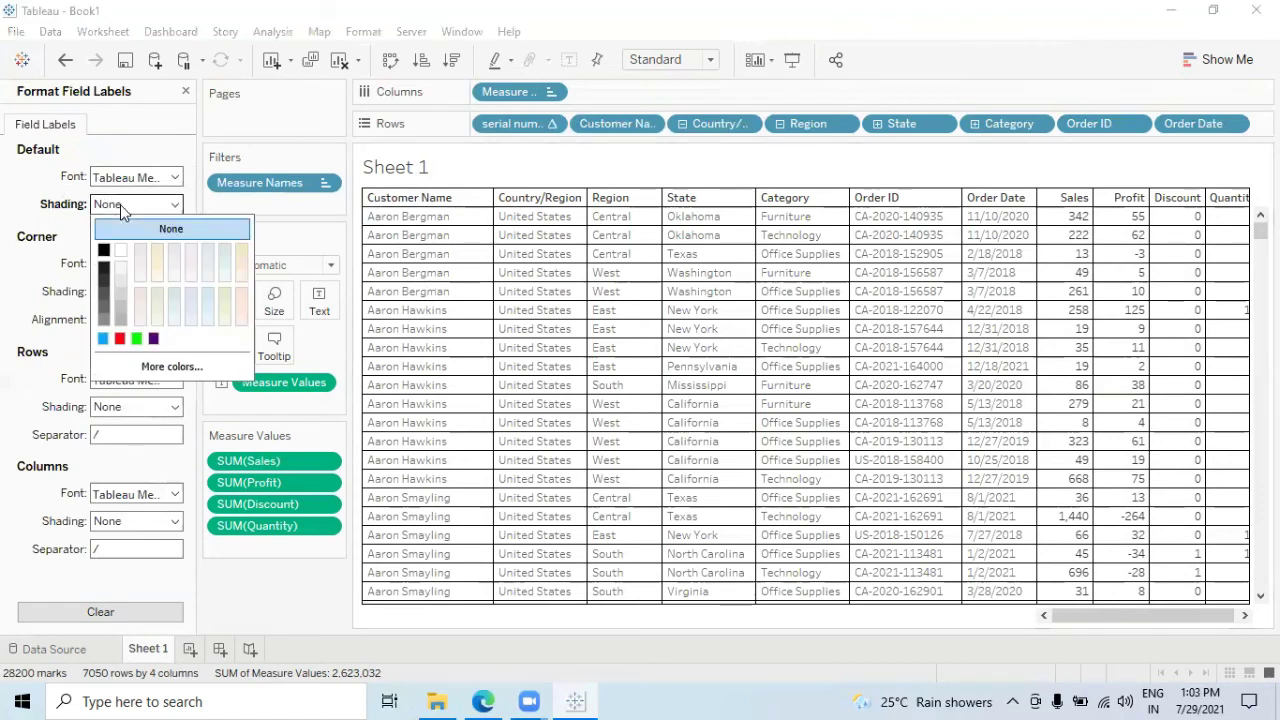
pyautogui.click(103, 339)
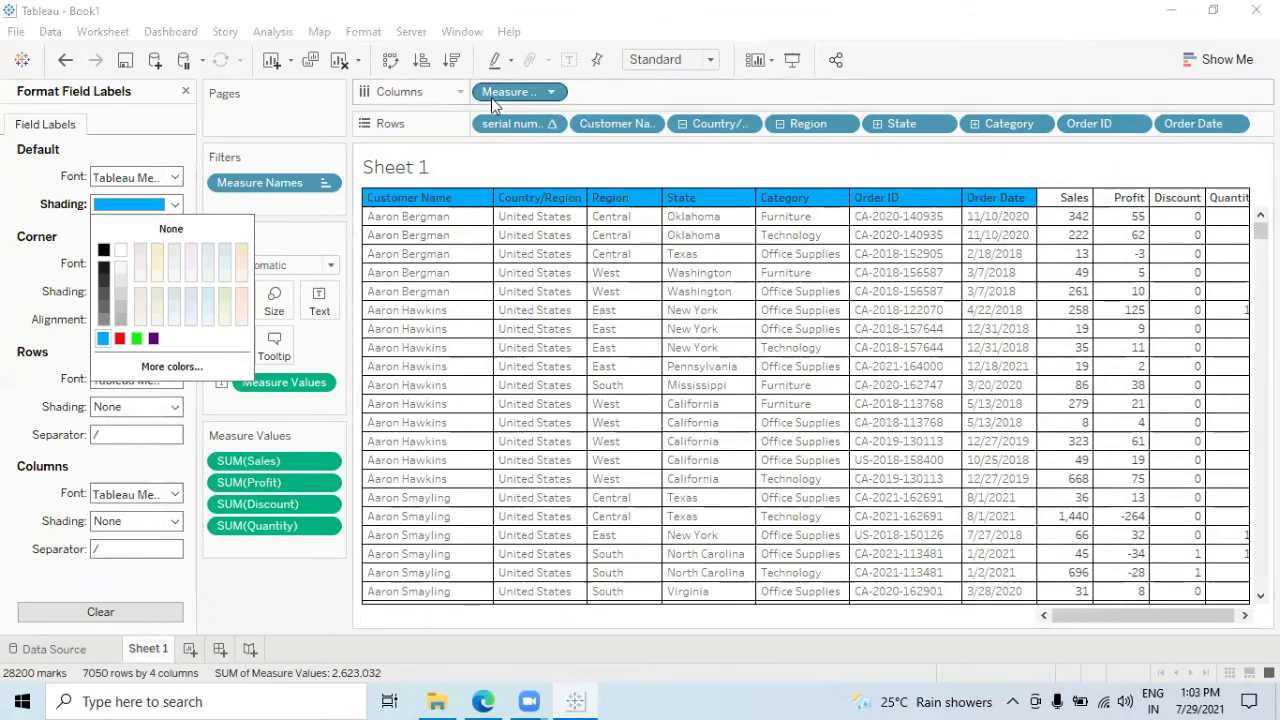
# - Try to colour the measure headers by setting the whole sheet's default header shading to bright blue
pyautogui.click(1068, 199)
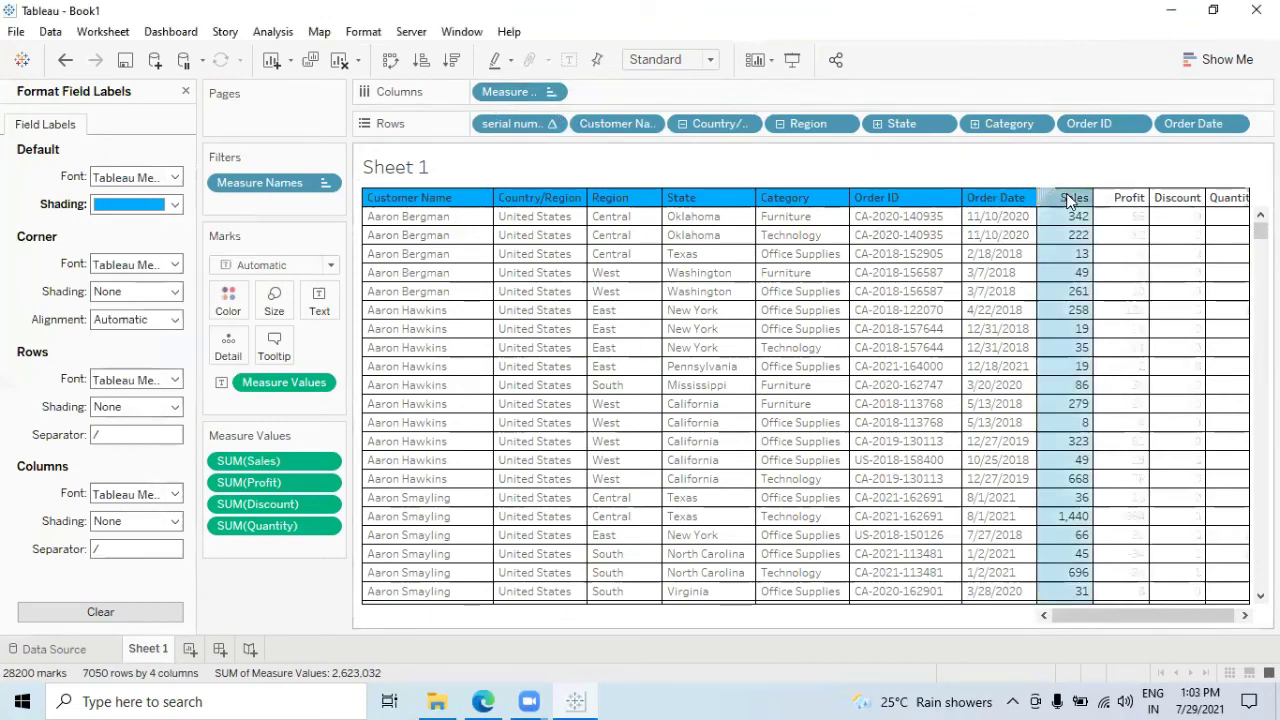
pyautogui.rightClick(1068, 200)
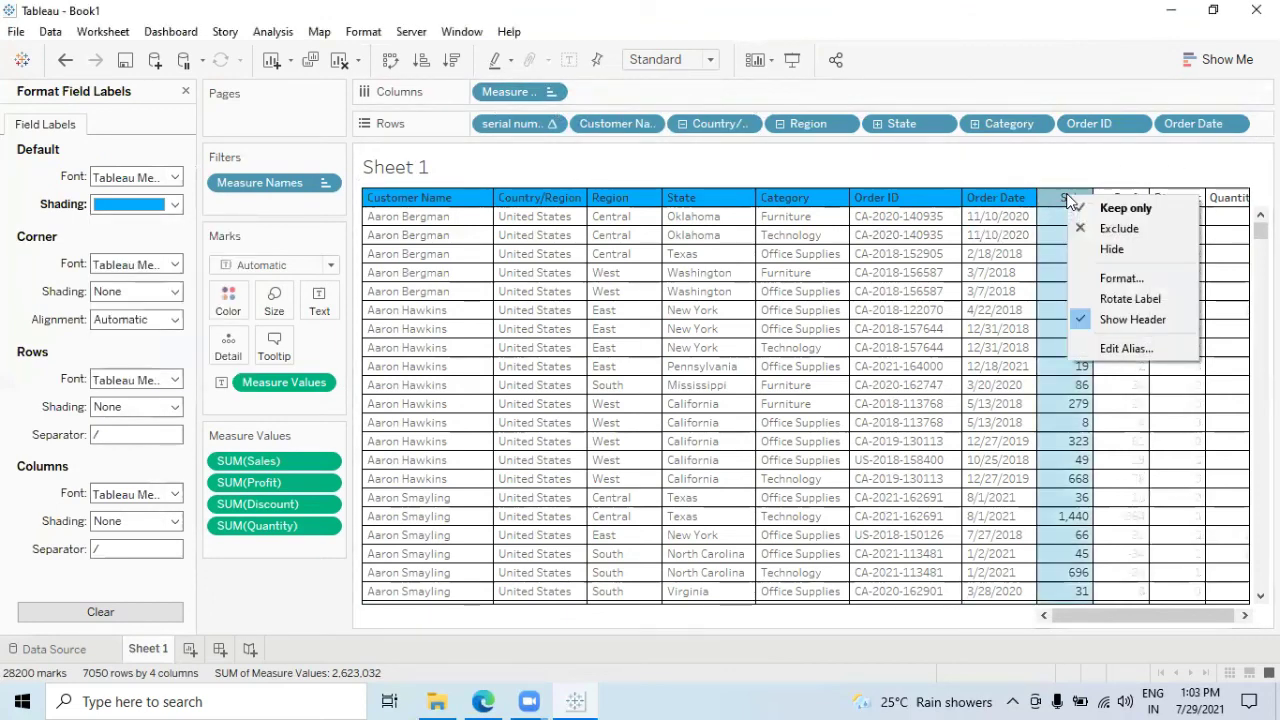
pyautogui.click(1122, 280)
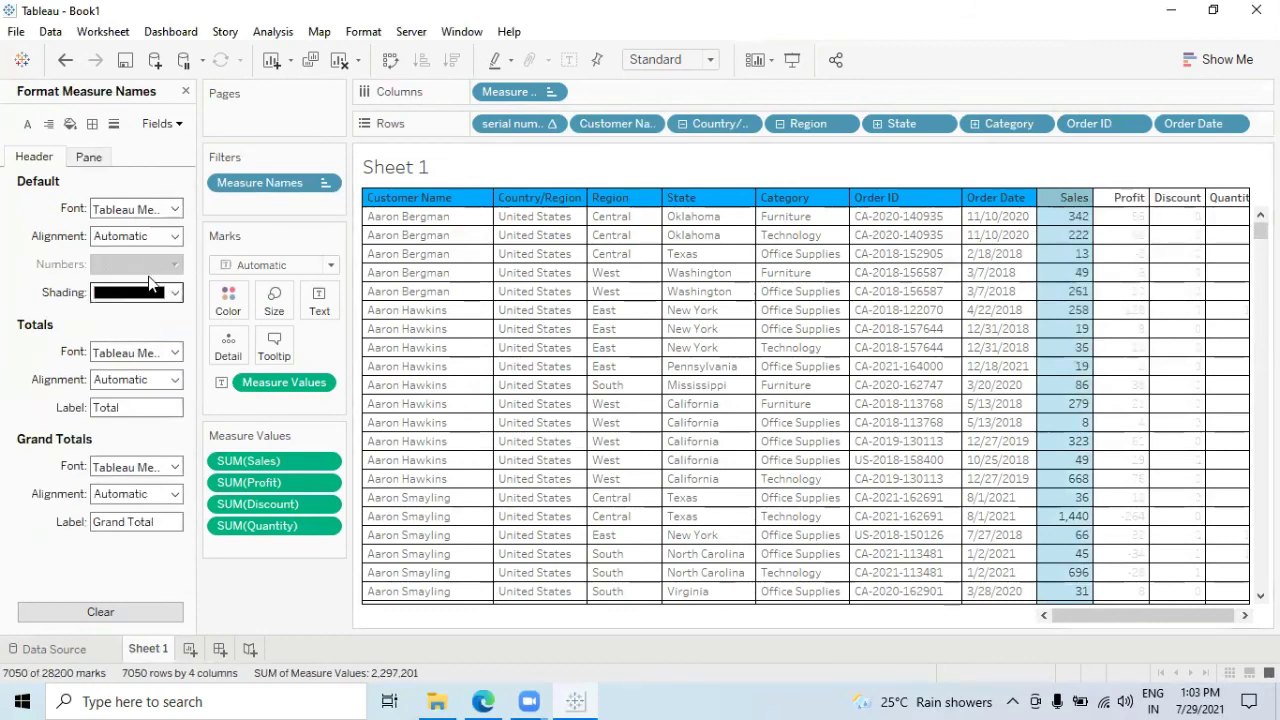
pyautogui.click(72, 129)
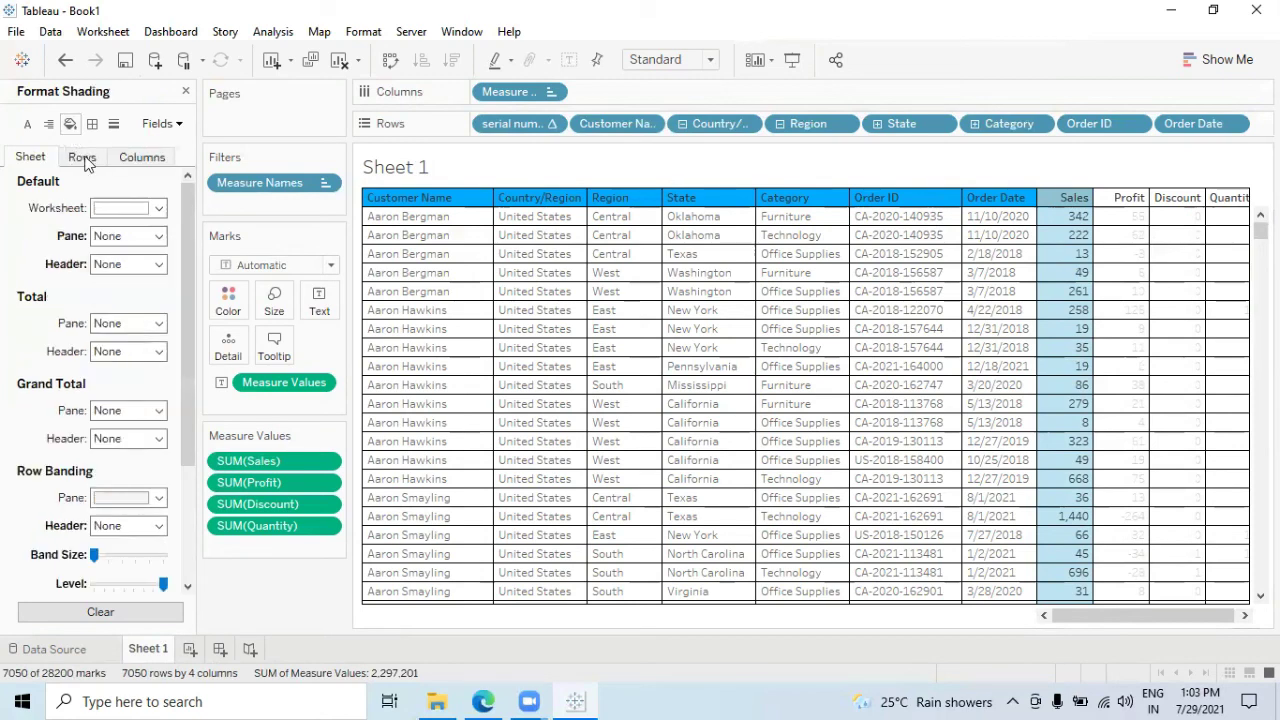
pyautogui.click(128, 264)
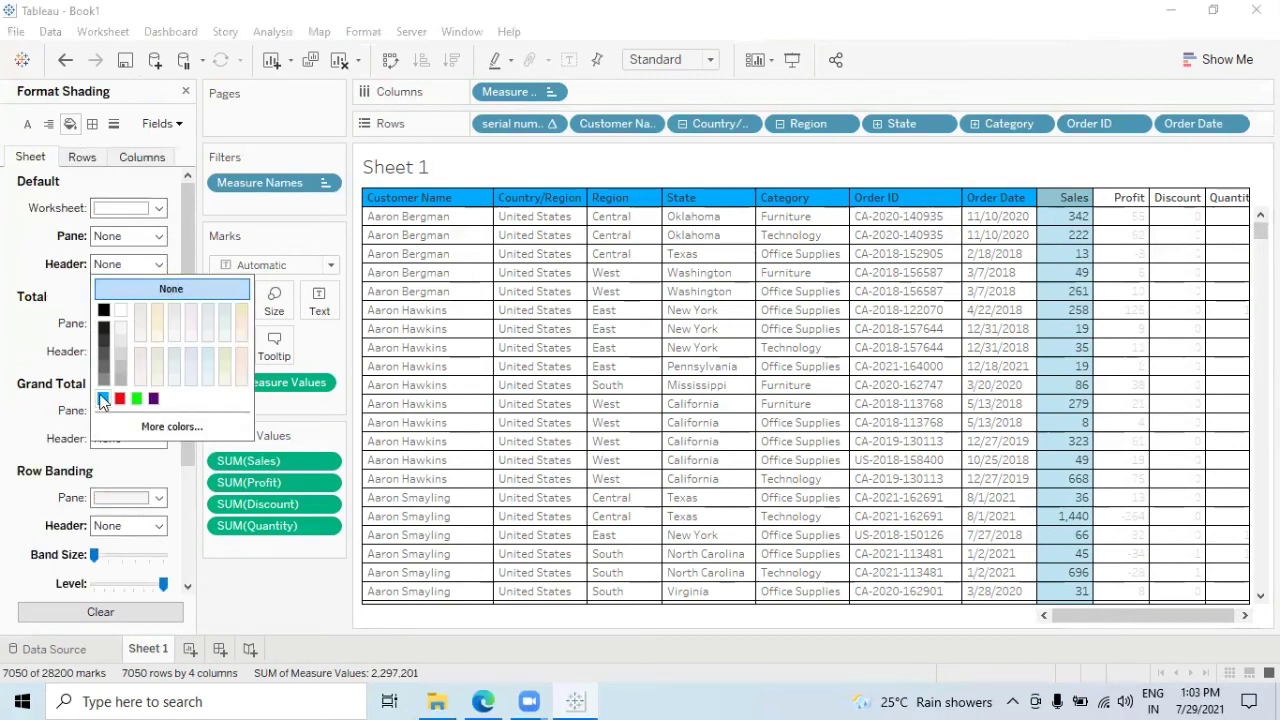
pyautogui.click(103, 399)
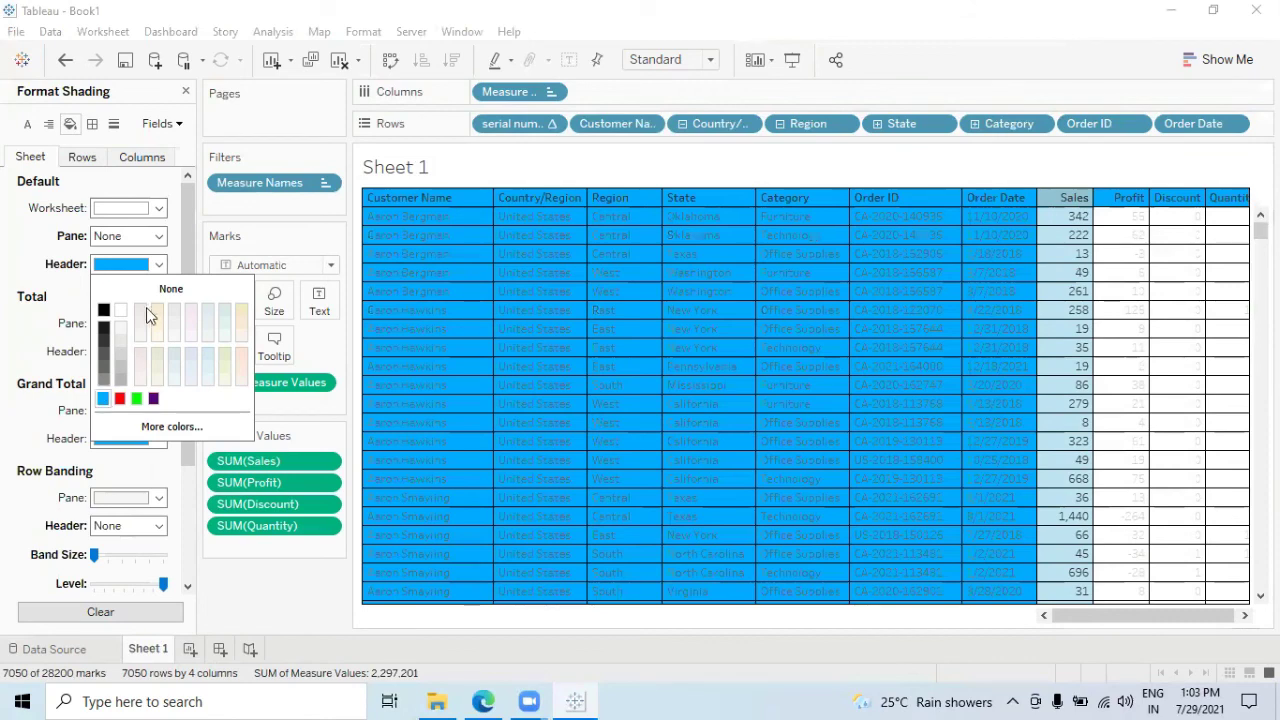
# - Set the default header shading for columns only to the same bright blue and close the formatting settings
pyautogui.click(140, 158)
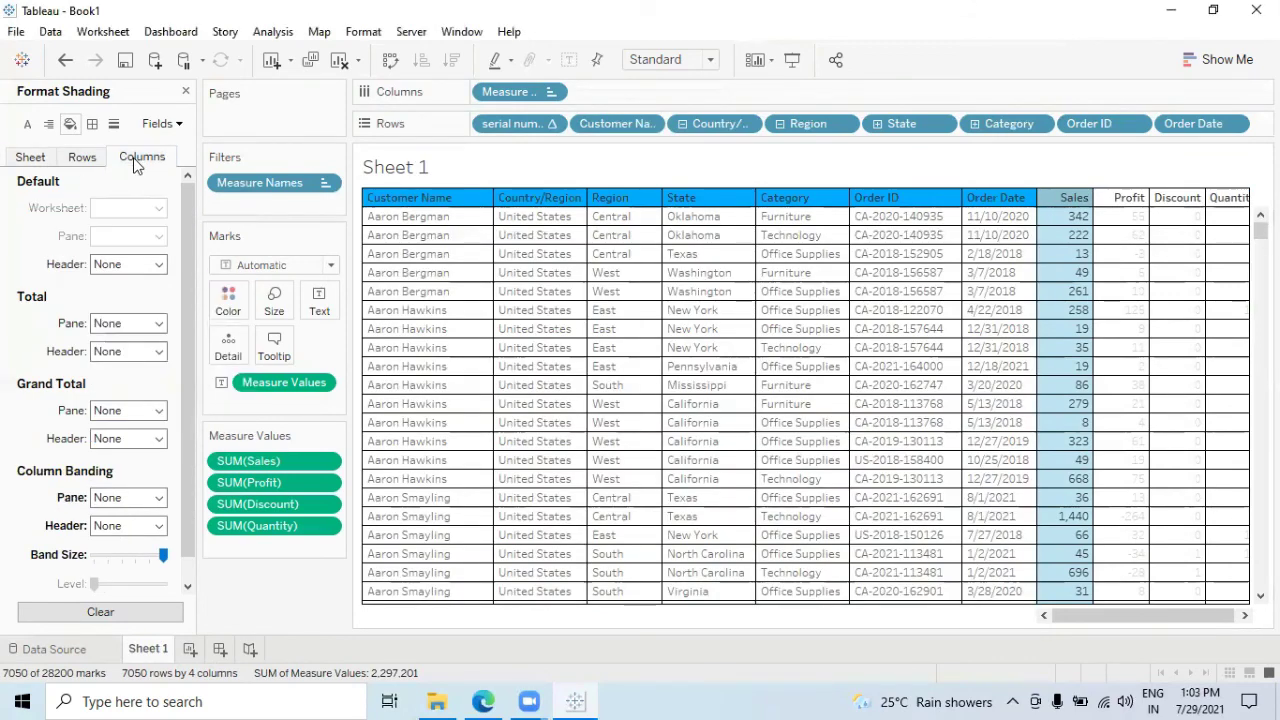
pyautogui.click(156, 264)
pyautogui.click(103, 399)
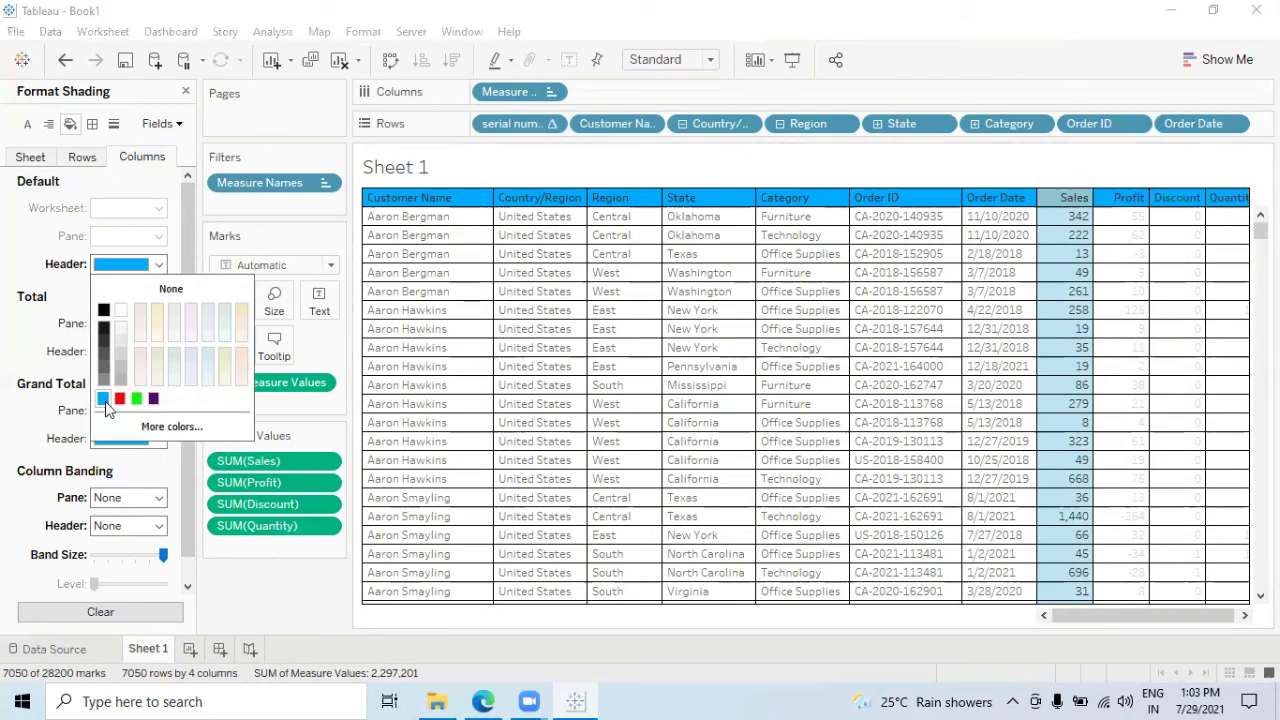
pyautogui.click(1005, 78)
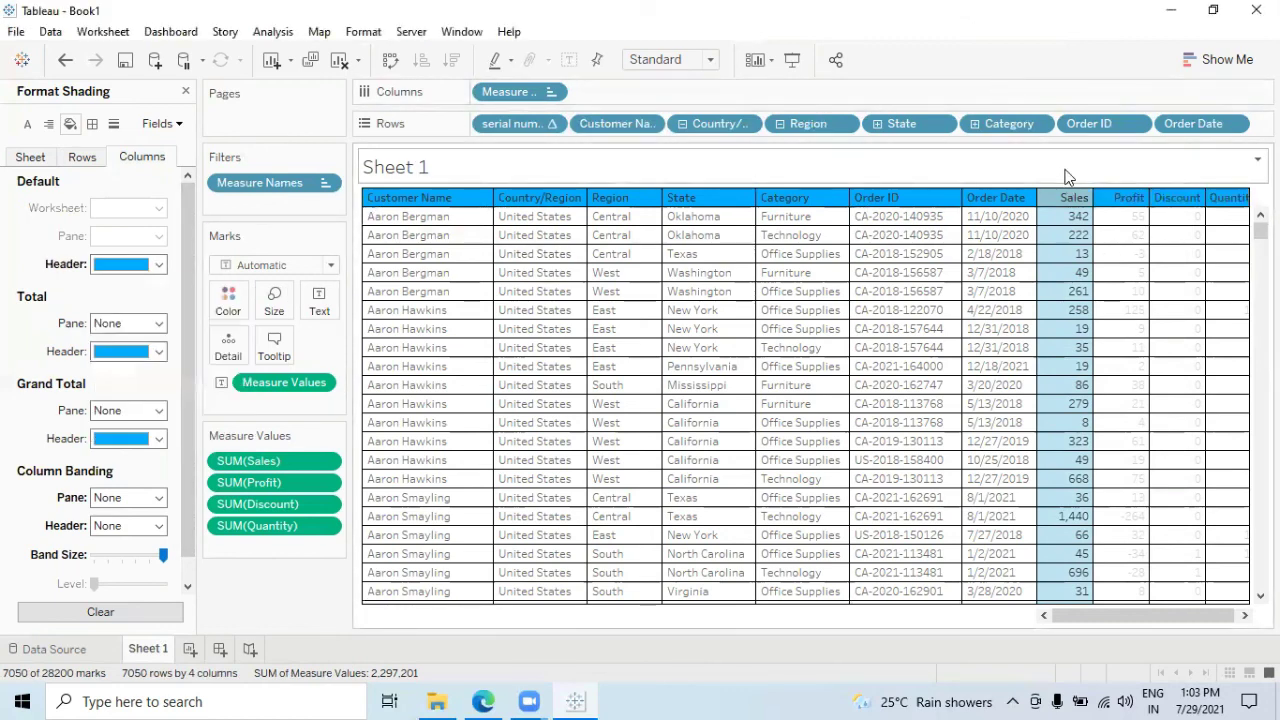
pyautogui.click(862, 268)
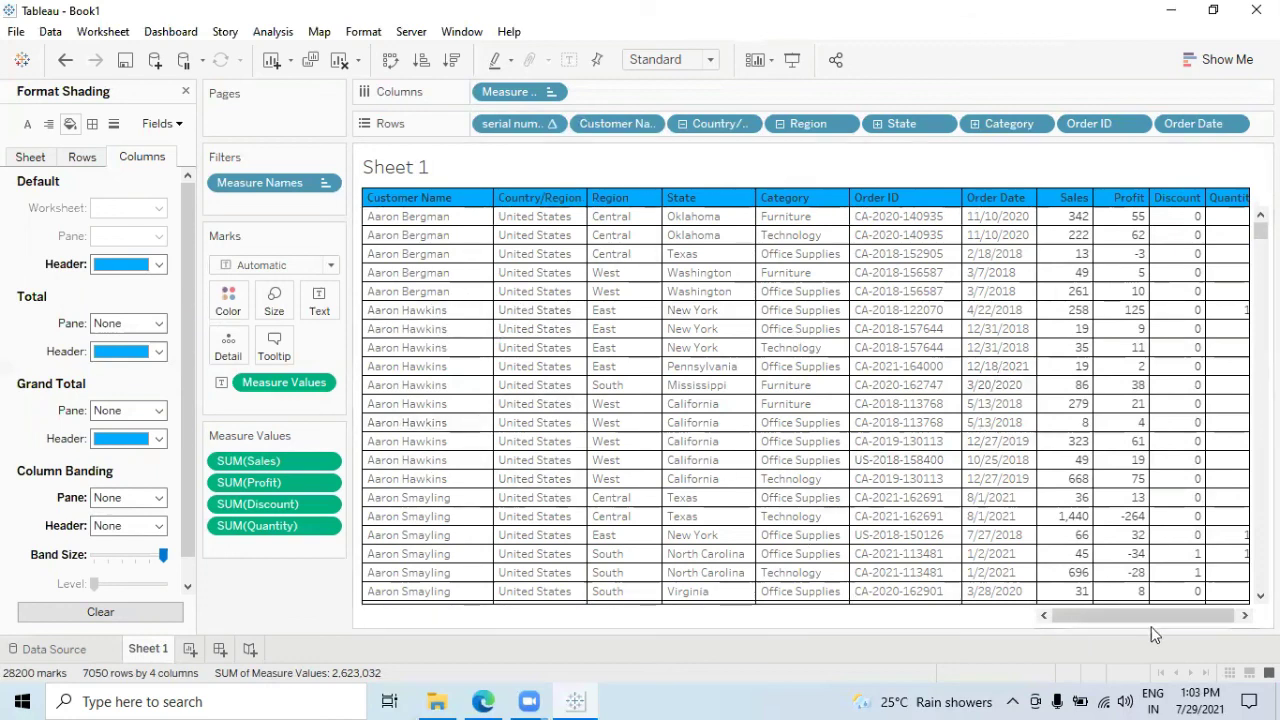
pyautogui.moveTo(1146, 617); pyautogui.dragTo(1218, 620)
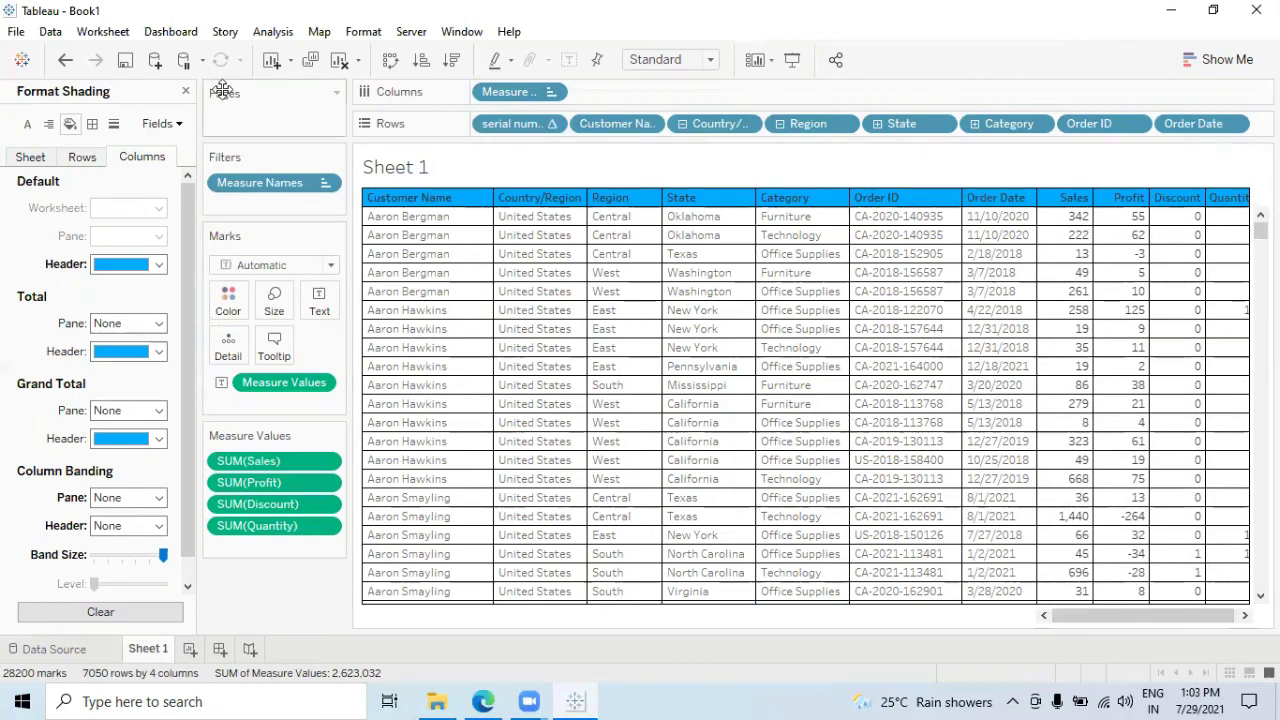
pyautogui.click(185, 92)
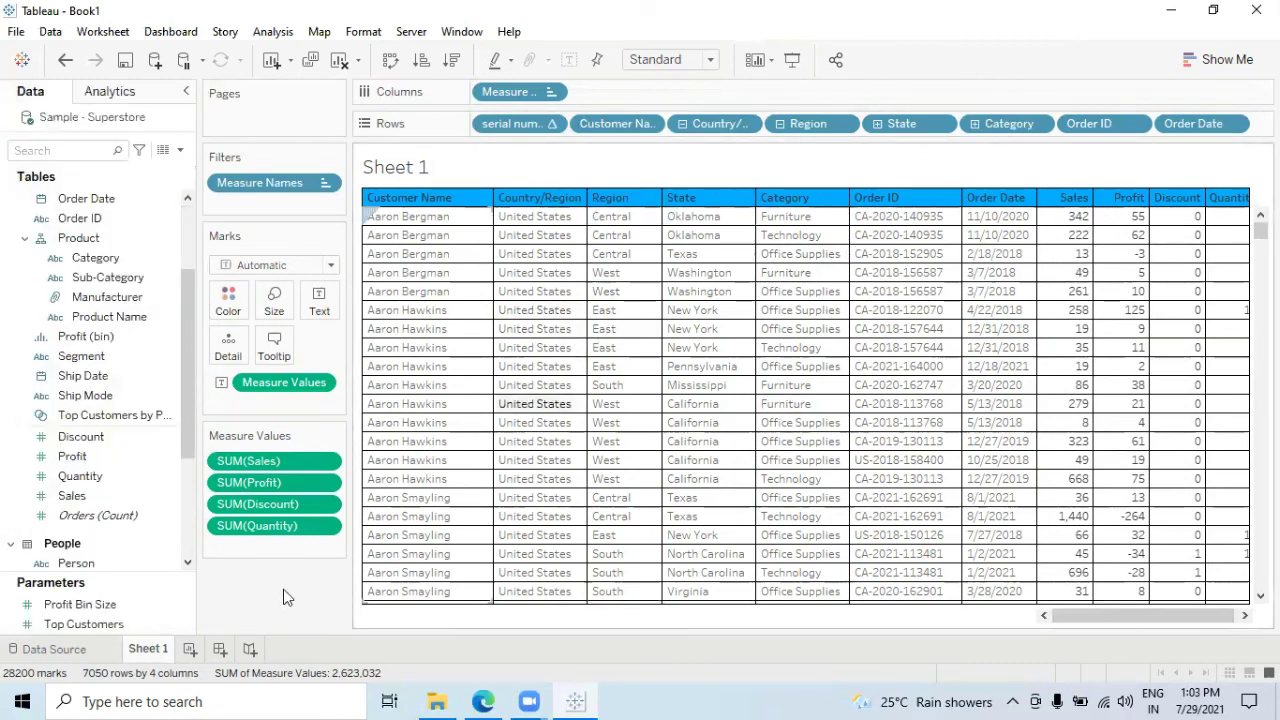
# - Create a new dashboard containing Sheet 1 and hide the sheet's title
pyautogui.click(220, 649)
pyautogui.moveTo(395, 233); pyautogui.dragTo(320, 229)
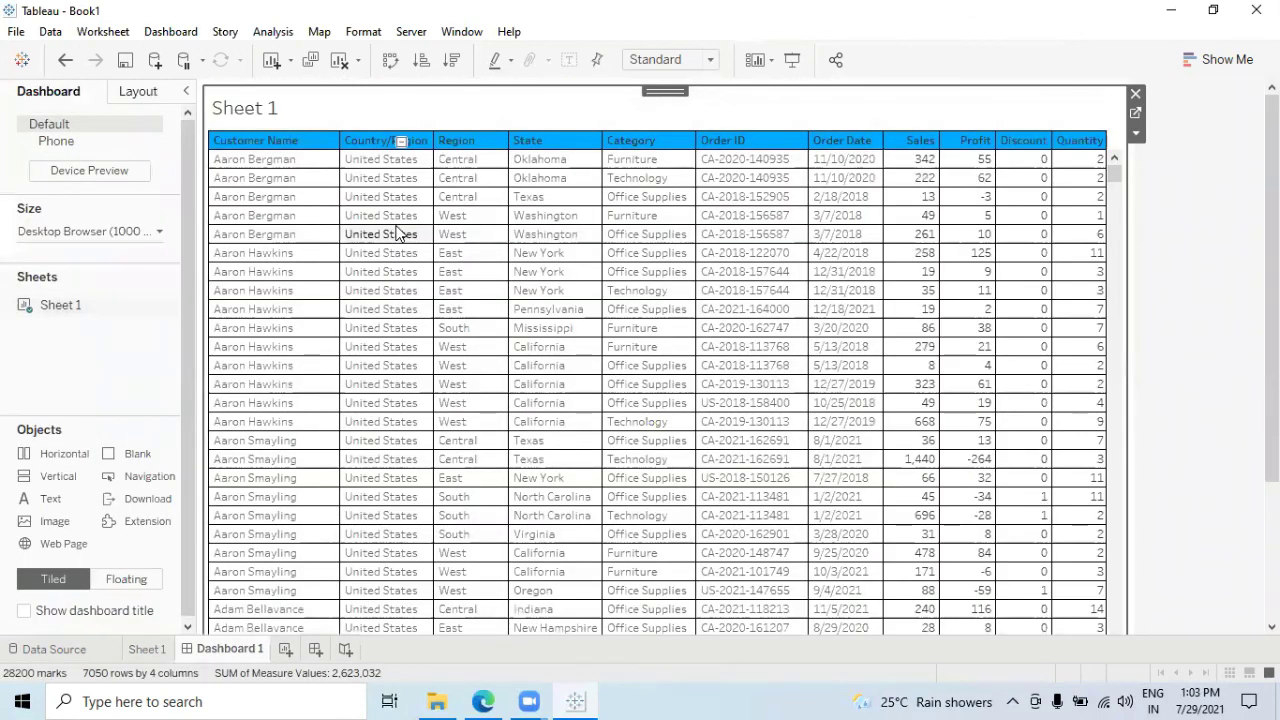
pyautogui.rightClick(819, 116)
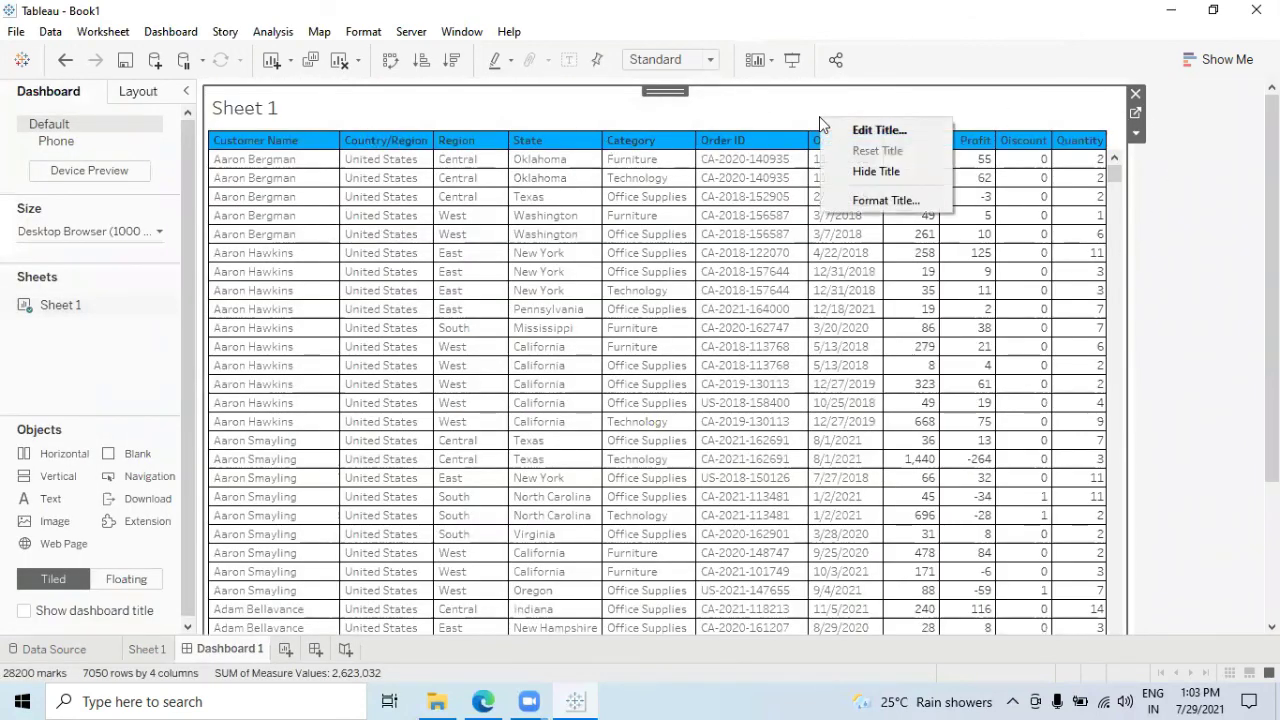
pyautogui.click(855, 171)
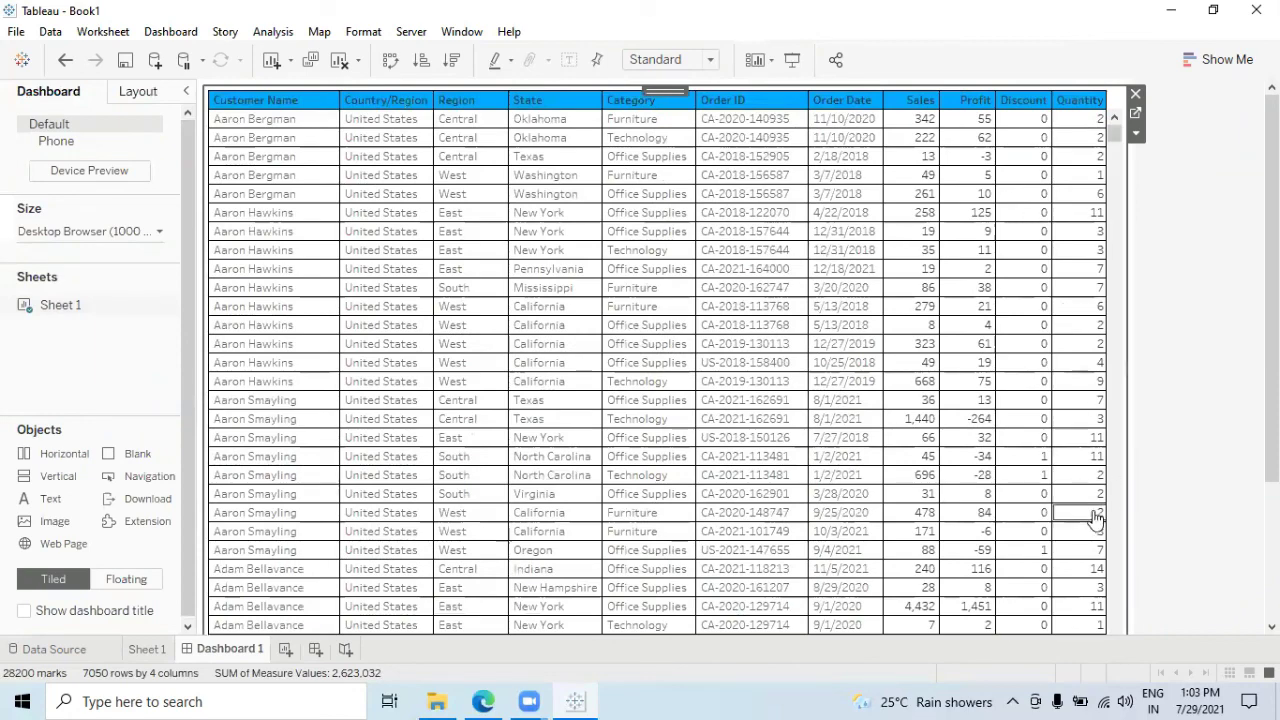
# - Look through the table's rows on the dashboard and return to the first record
pyautogui.scroll(-3, 780, 560)
pyautogui.scroll(3, 700, 566)
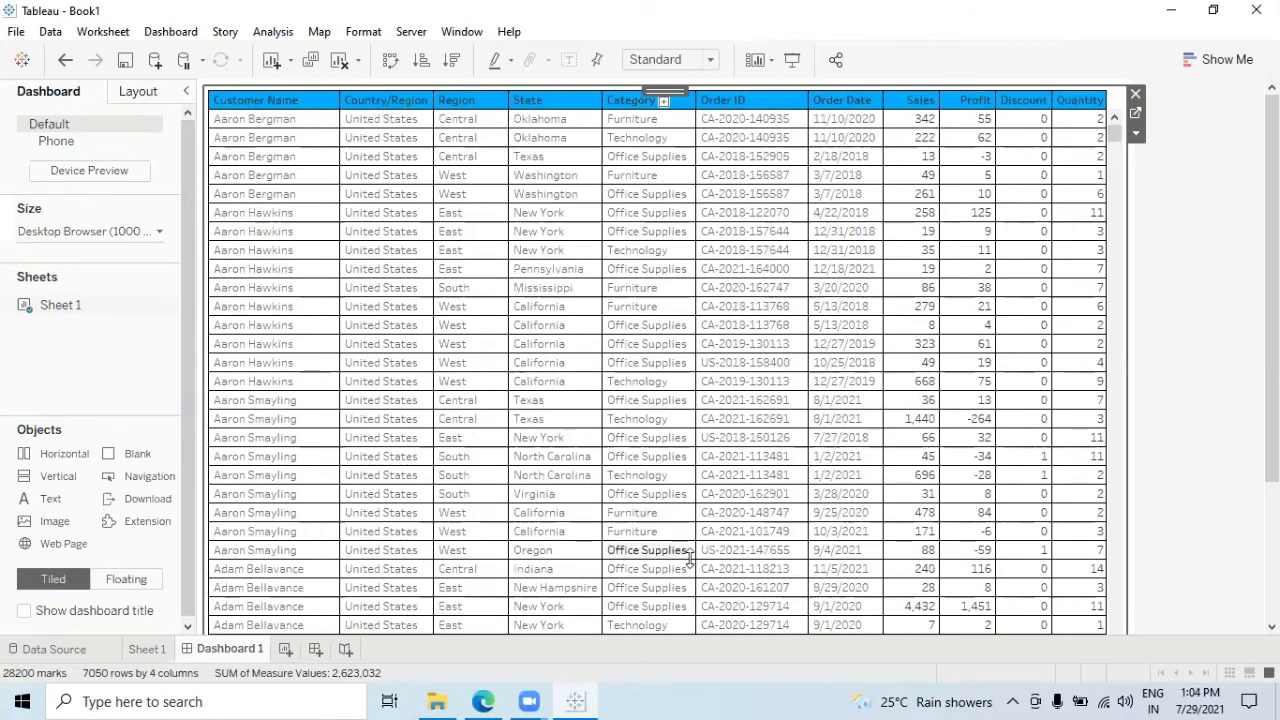
pyautogui.scroll(-20, 820, 565)
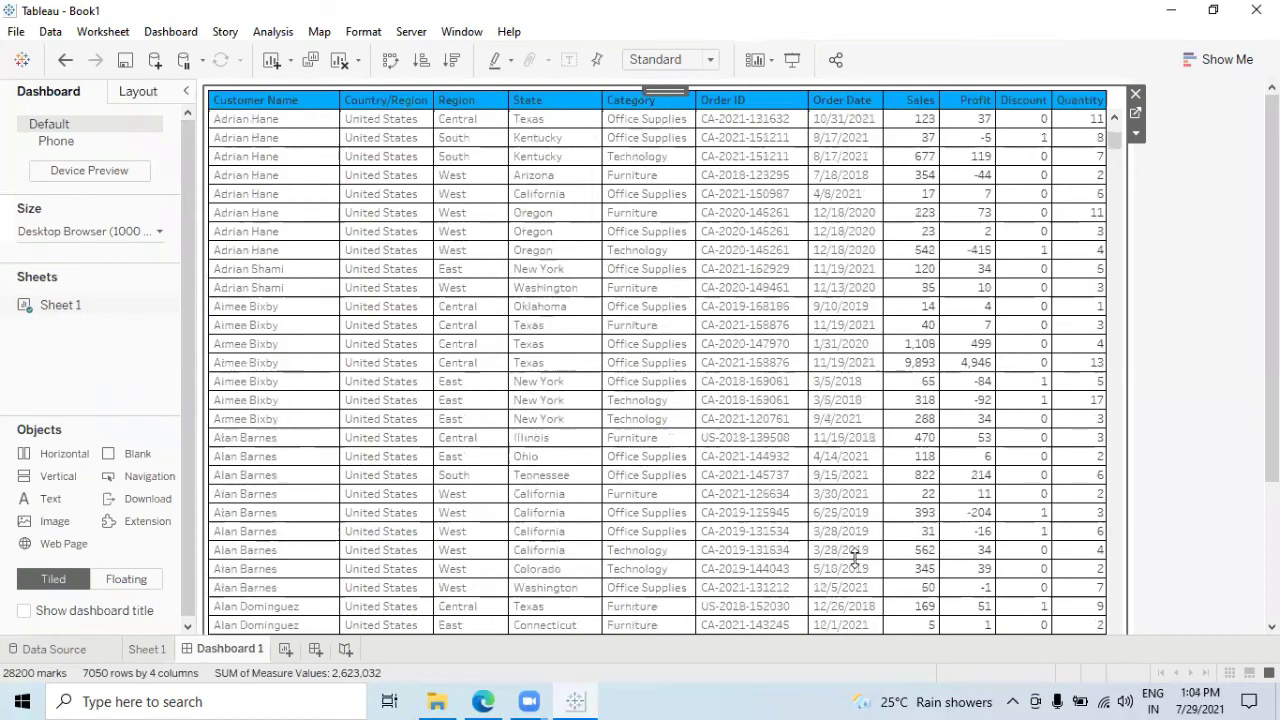
pyautogui.scroll(-7, 855, 557)
pyautogui.scroll(20, 855, 557)
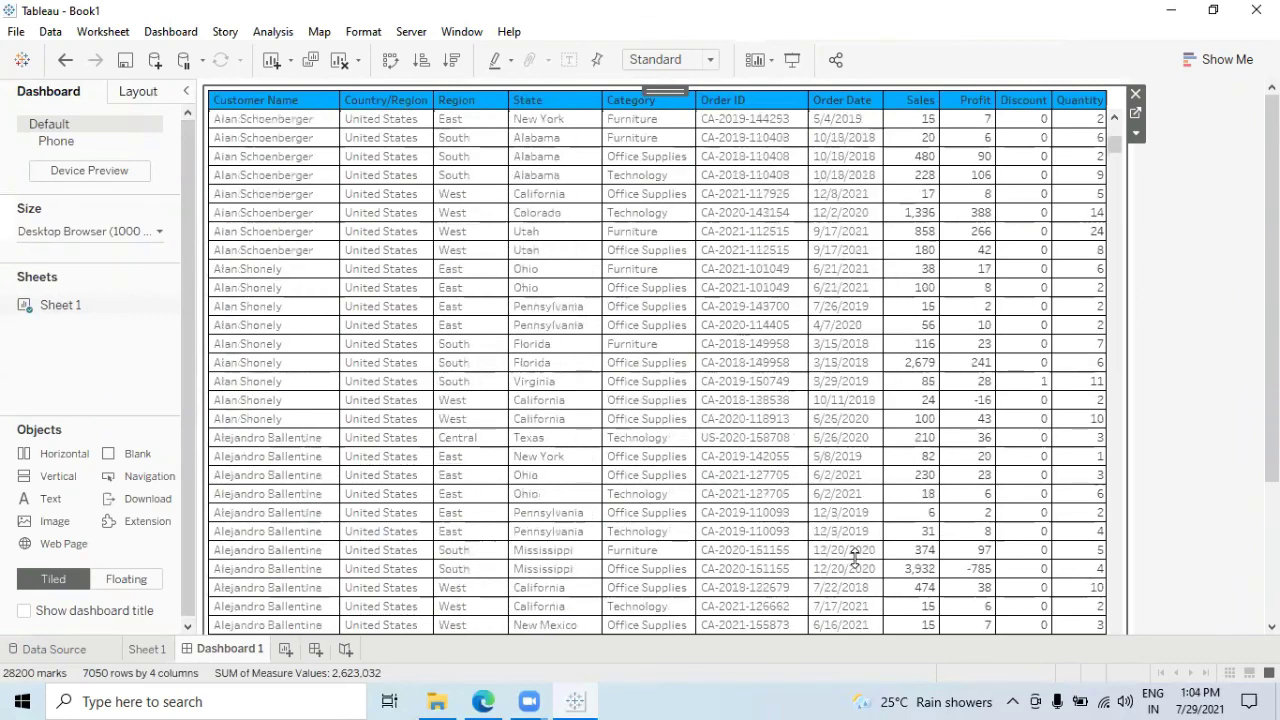
pyautogui.scroll(15, 855, 557)
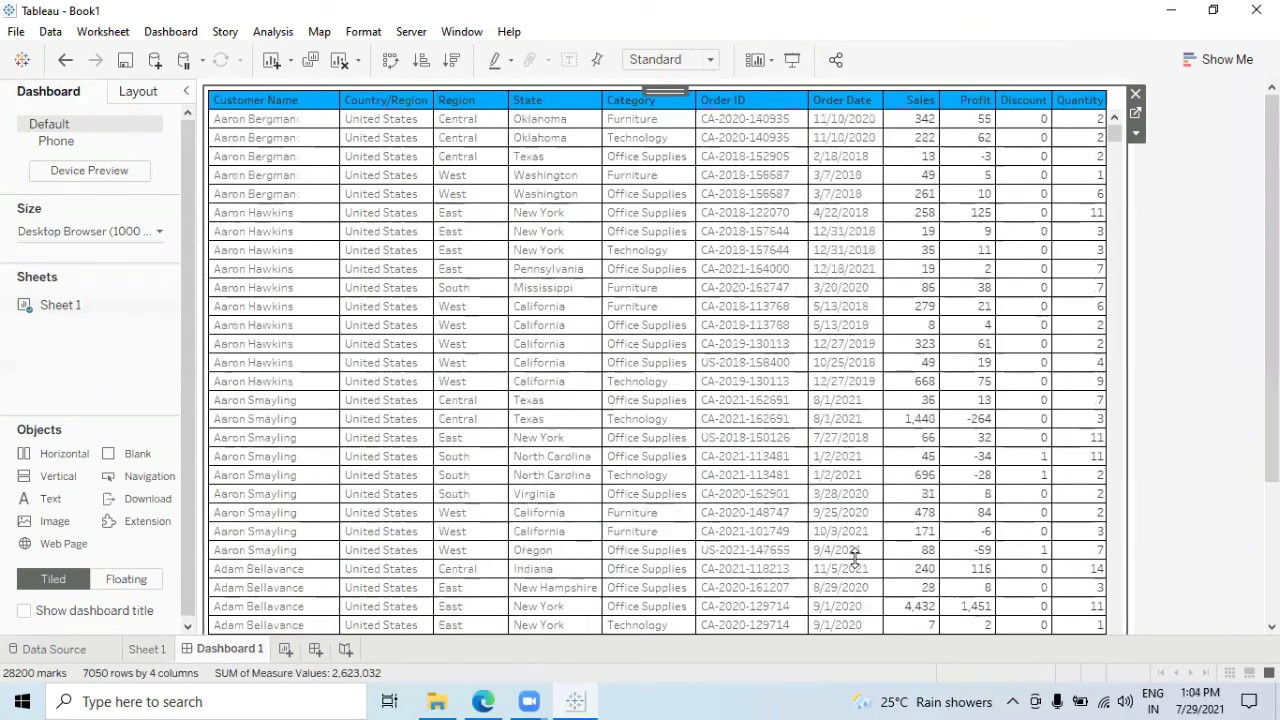